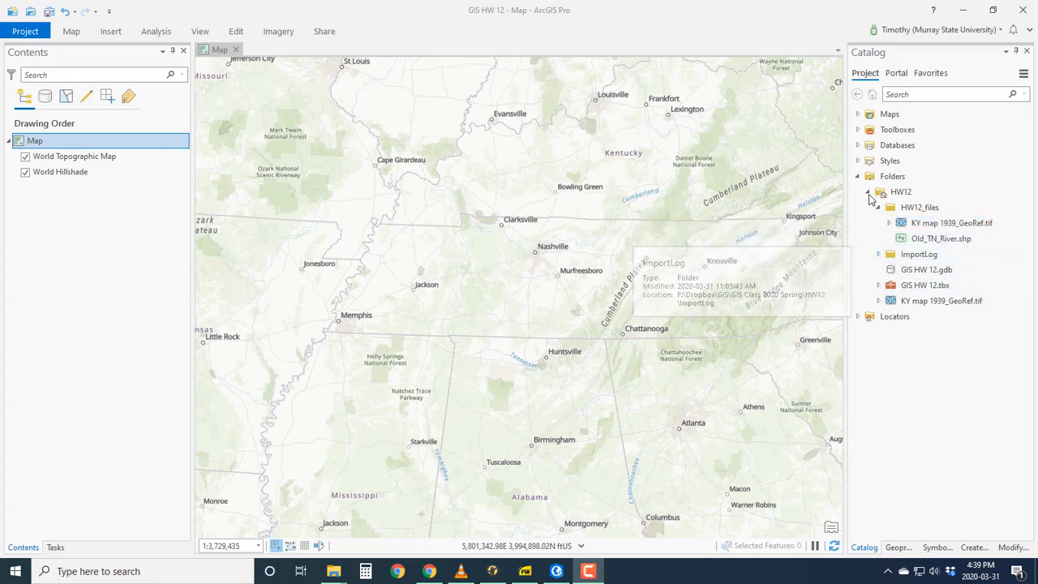
Step: Add the KY map 1939_GeoRef.tif raster from the HW12 folder to the map and inspect the rivers on it
left_click(869, 193)
left_click(868, 192)
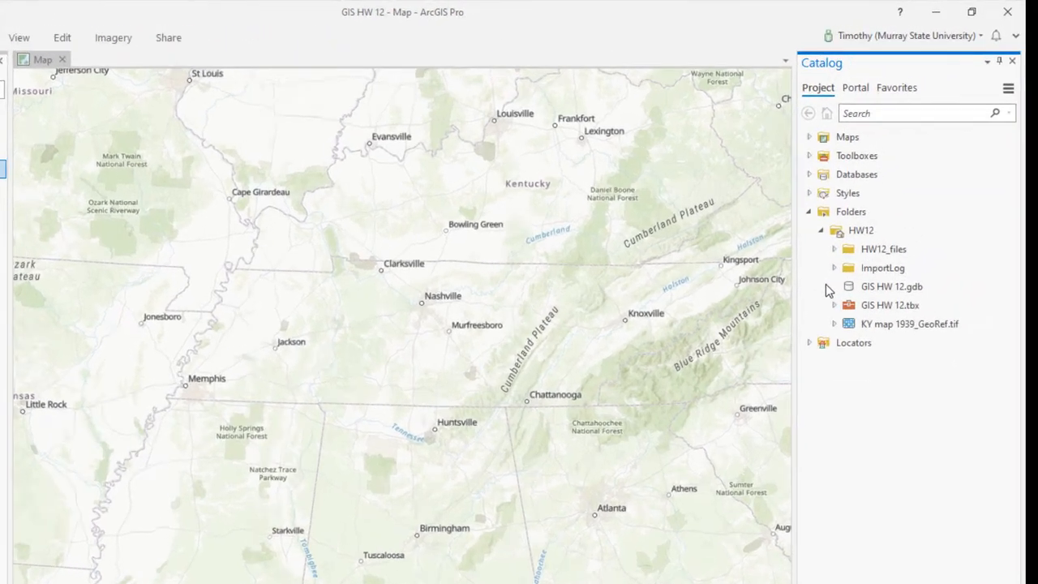
left_click(874, 281)
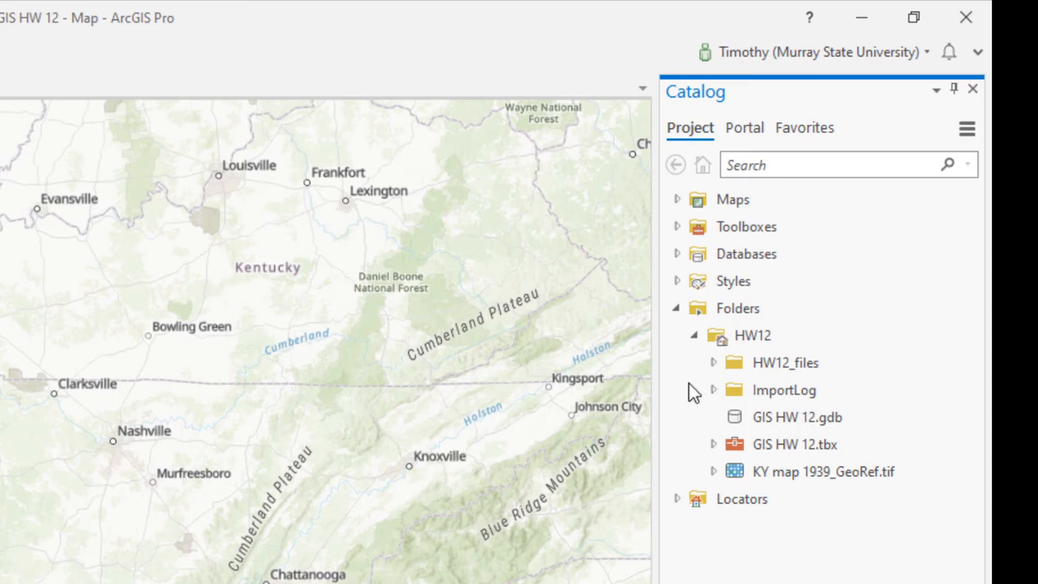
mouse_move(715, 342)
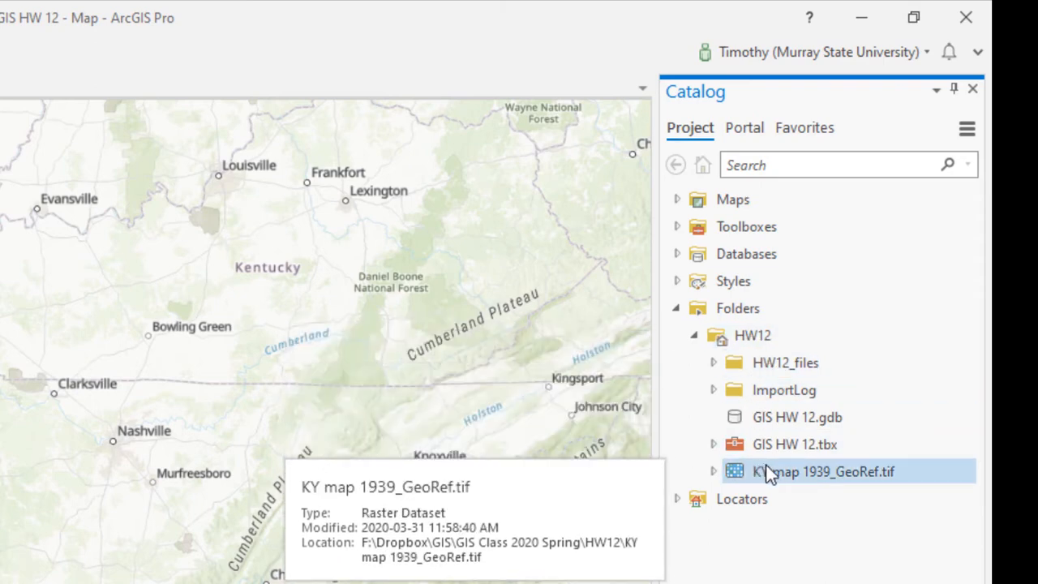
left_click_drag(768, 473, 286, 382)
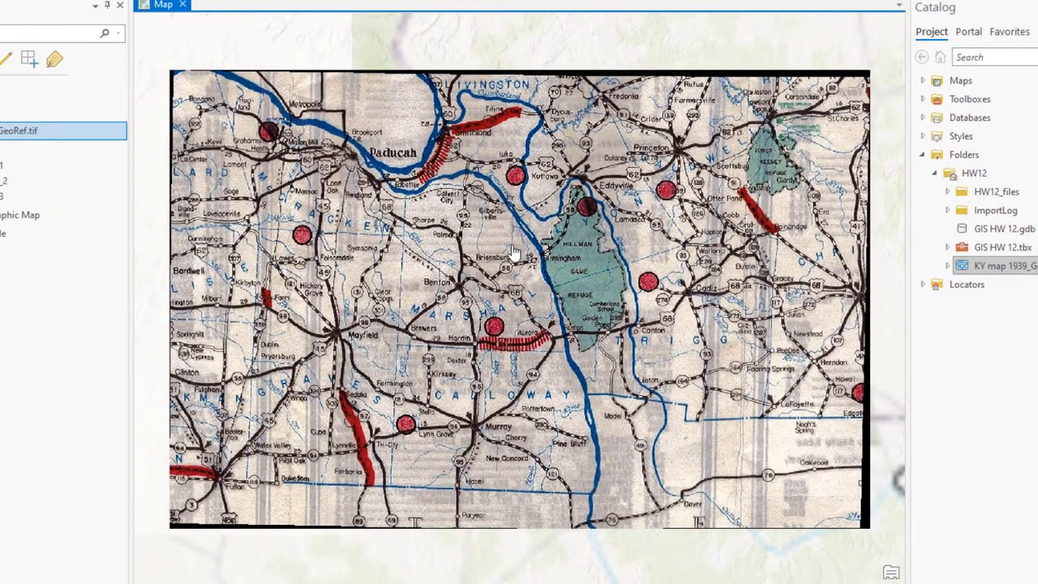
scroll(512, 252, "down", 2)
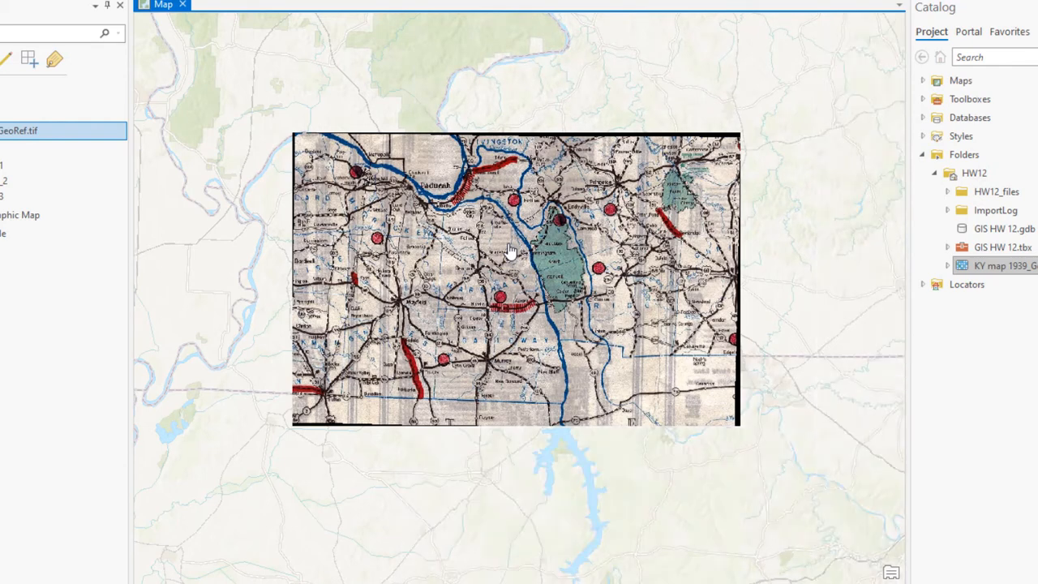
scroll(490, 220, "up", 2)
left_click(475, 201)
scroll(475, 201, "up", 2)
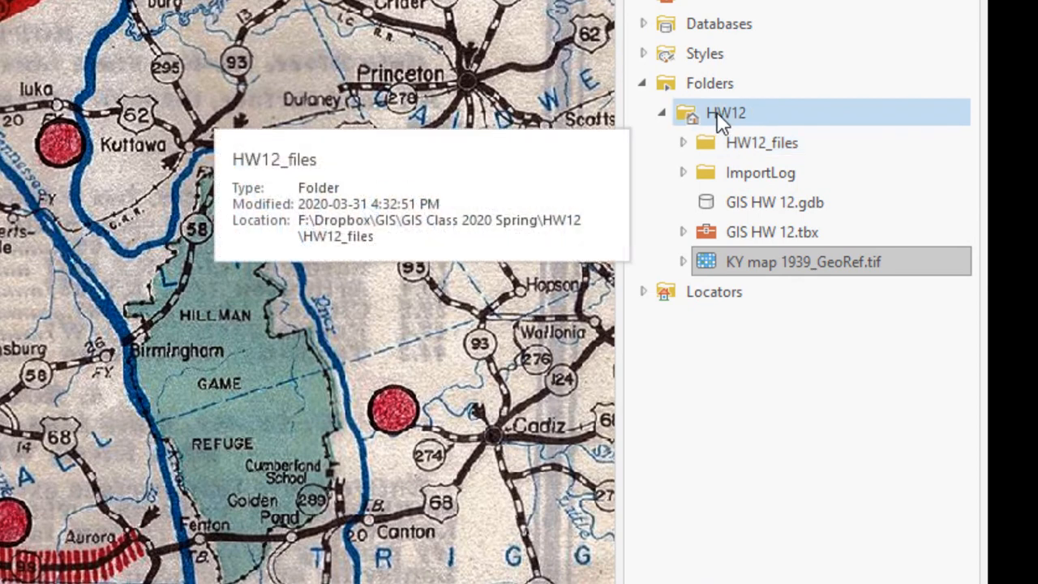
Step: Start a new shapefile in the HW12 folder, name it Old_TN_River and set its geometry type to Polyline
right_click(717, 111)
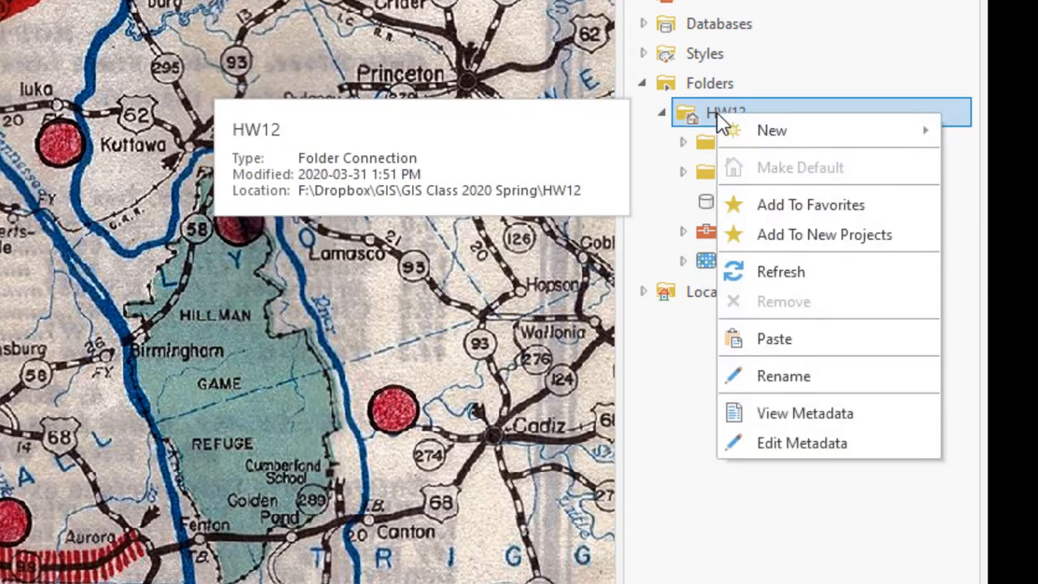
mouse_move(755, 128)
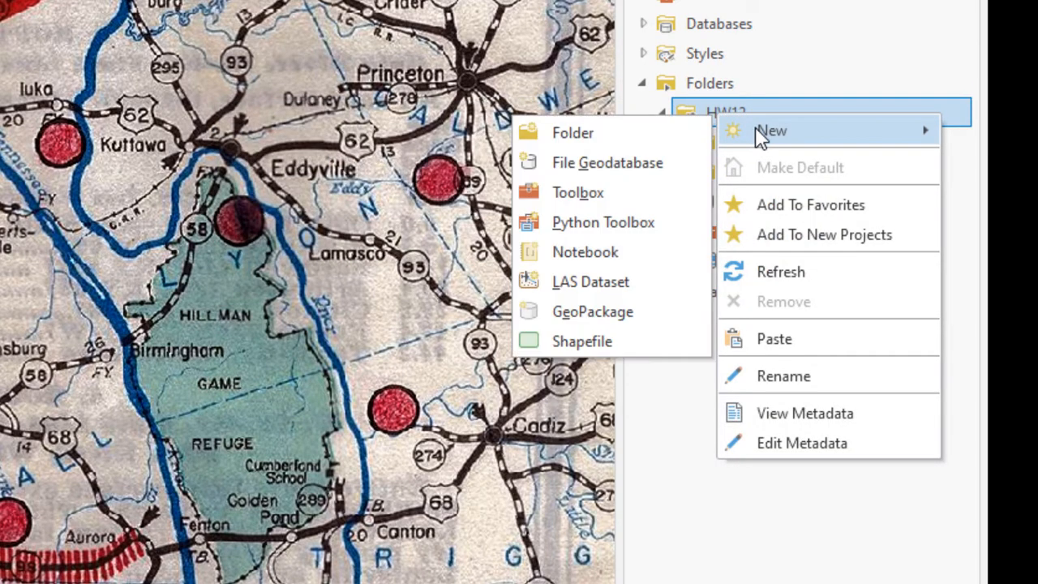
left_click(584, 341)
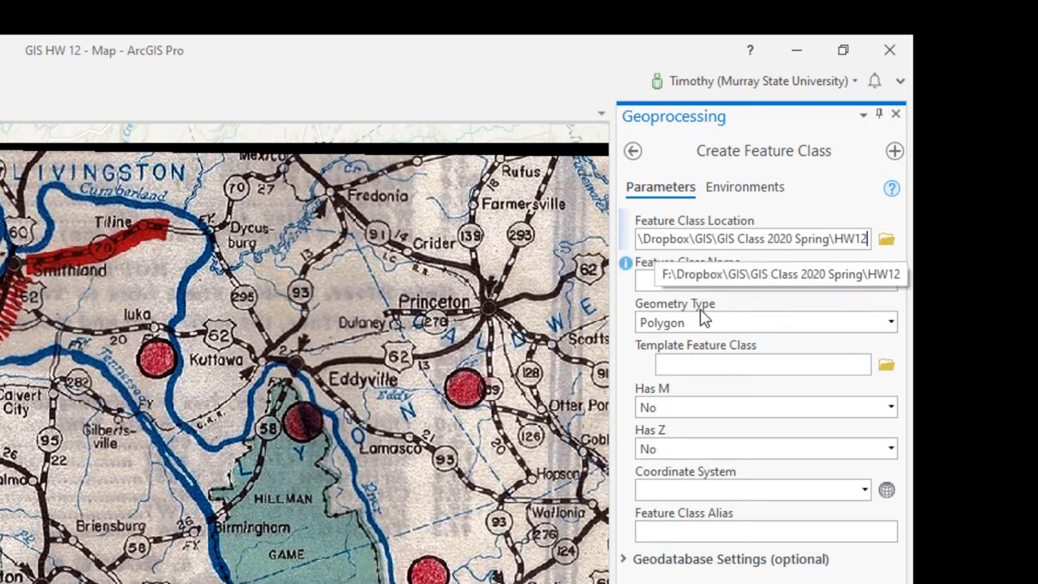
left_click(694, 276)
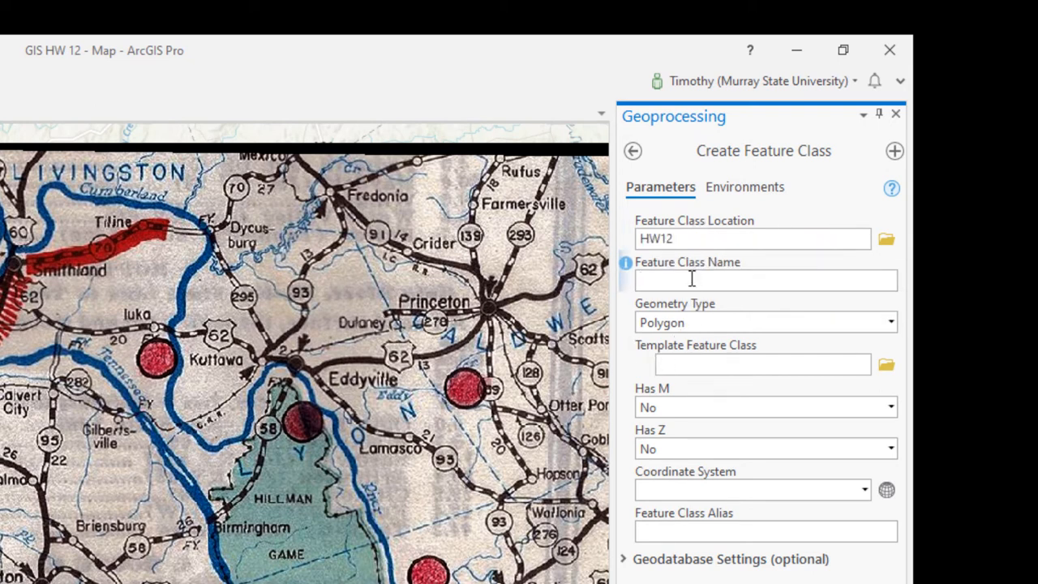
type("Old_TN_River")
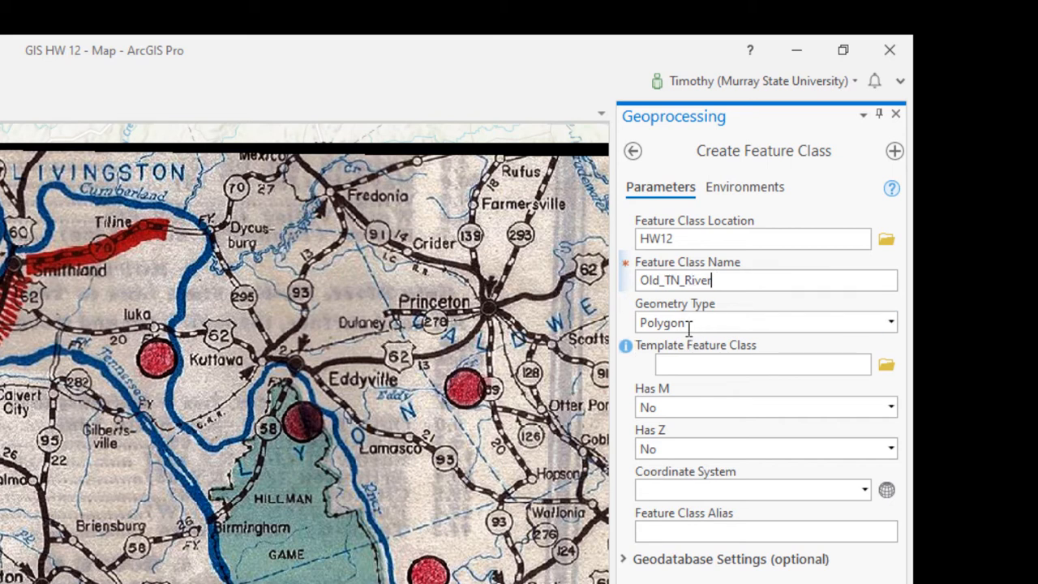
key("Tab")
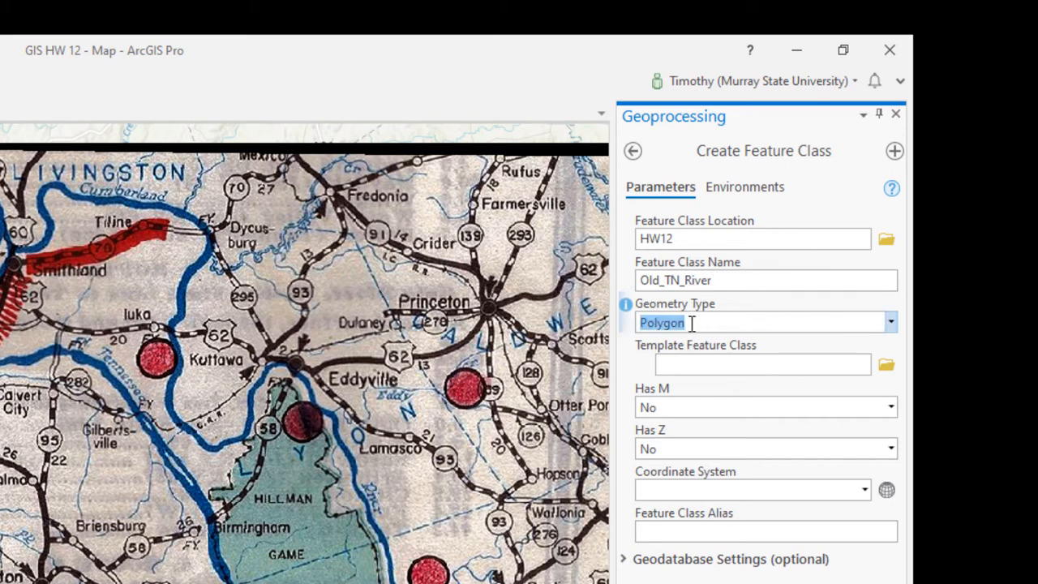
left_click(893, 324)
left_click(766, 409)
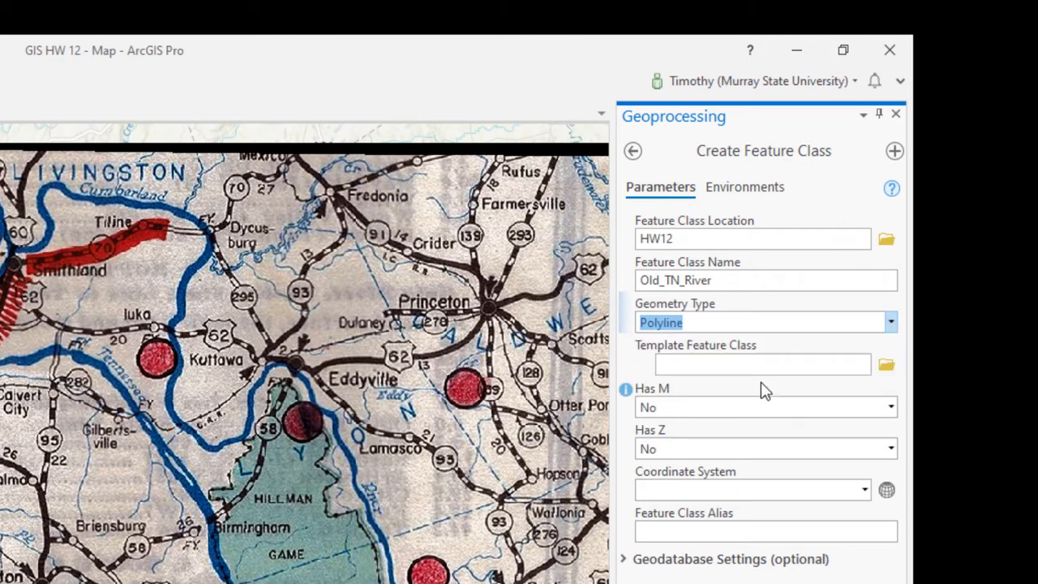
Step: Select the projected coordinate system NAD 1983 UTM Zone 16N as the new shapefile's XY coordinate system
left_click(886, 491)
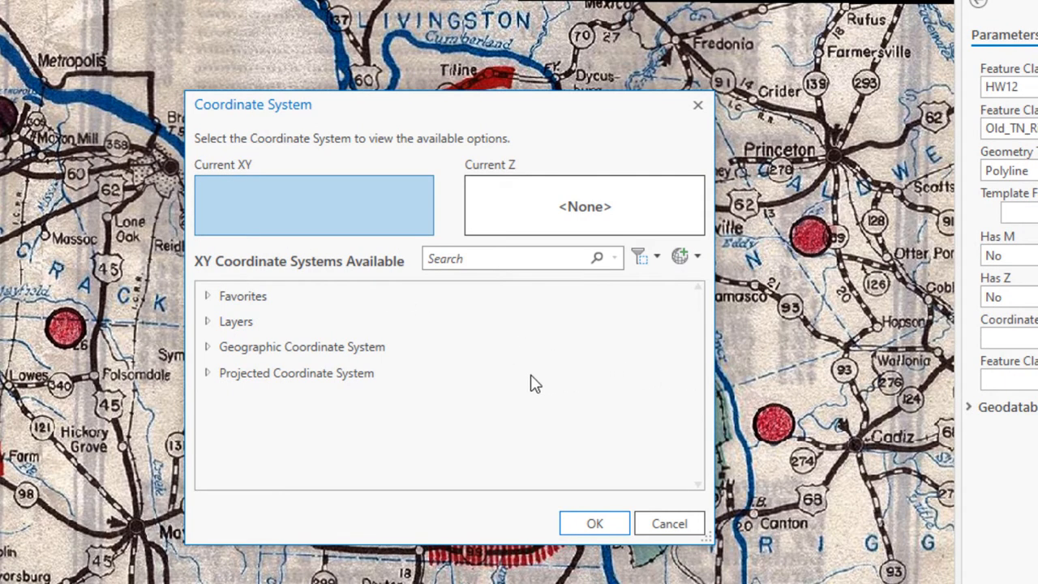
left_click(208, 376)
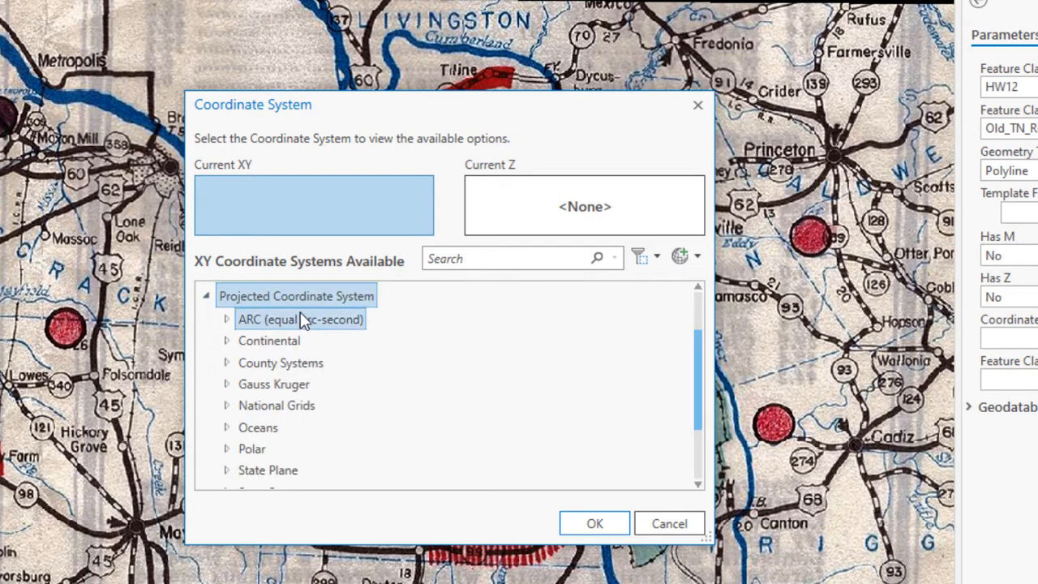
scroll(297, 359, "down", 3)
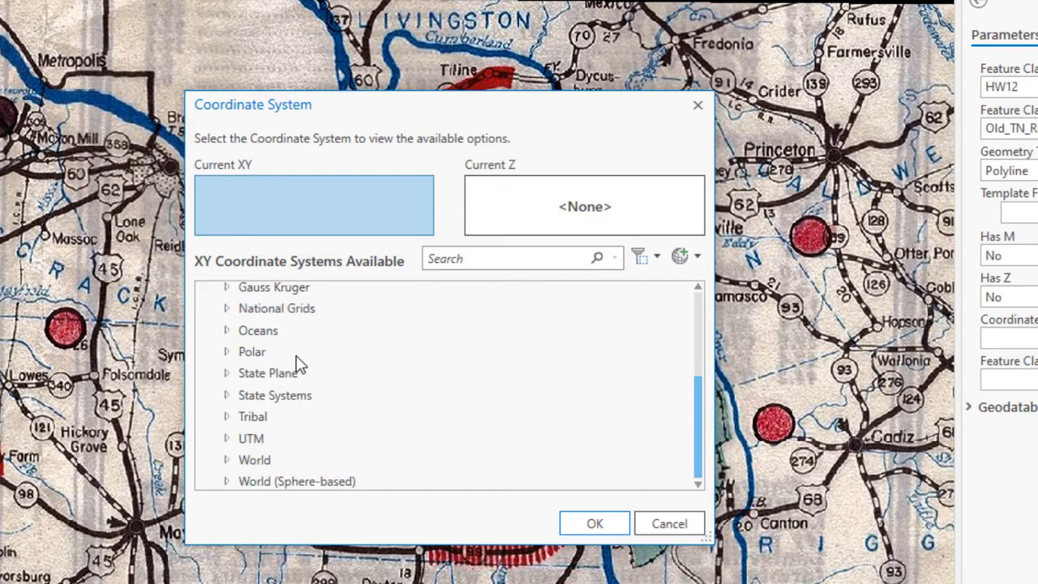
left_click(227, 438)
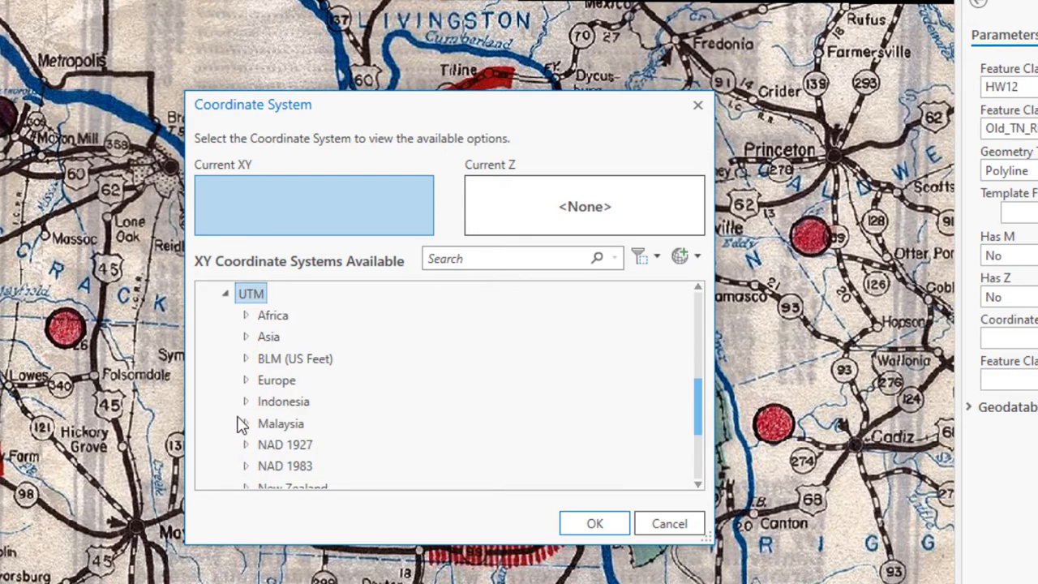
scroll(300, 378, "down", 1)
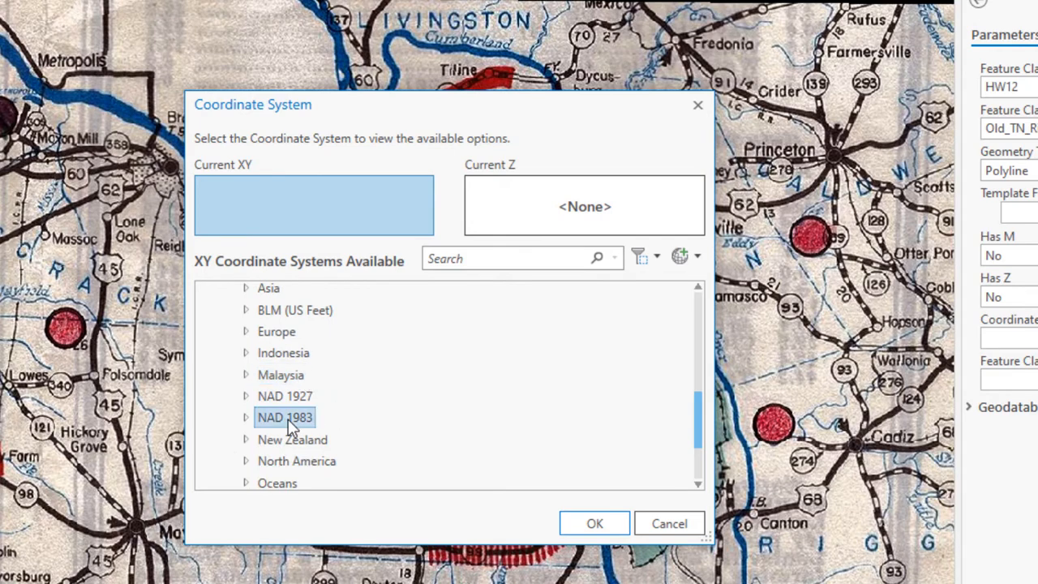
left_click(246, 417)
scroll(349, 390, "down", 5)
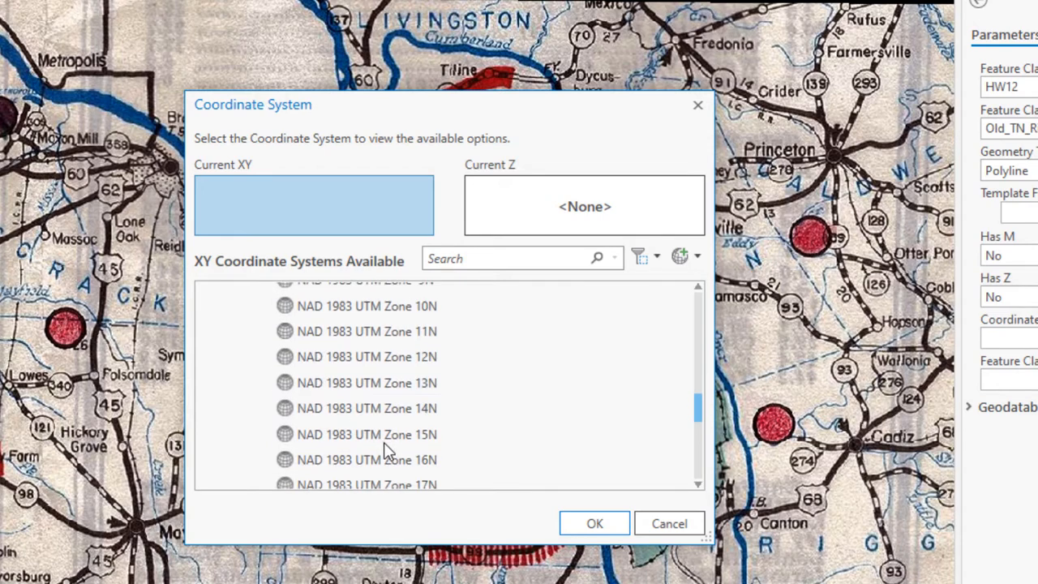
left_click(425, 467)
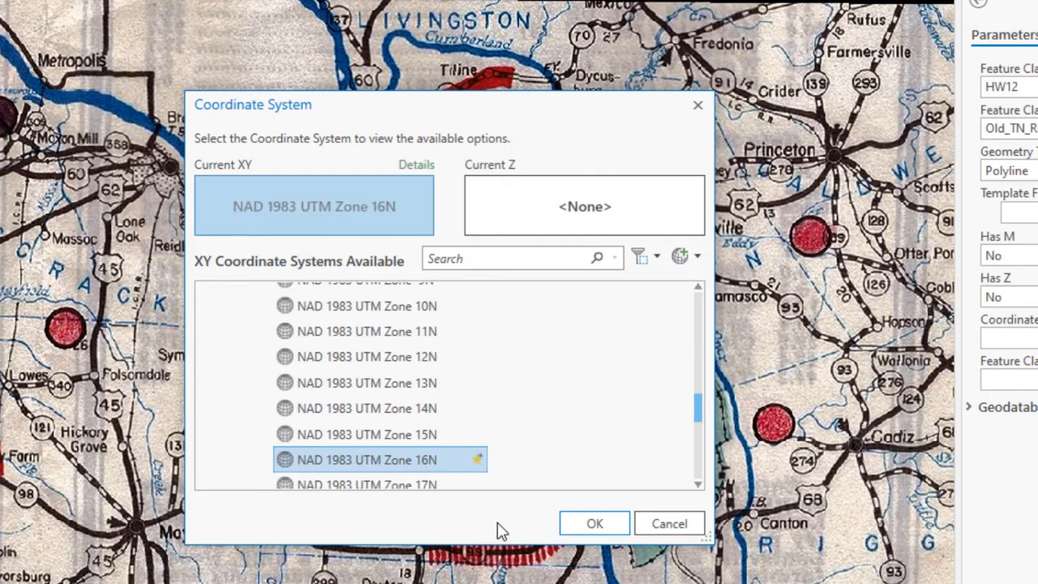
Step: View the context options for NAD 1983 UTM Zone 16N and the list of favorite coordinate systems
right_click(422, 465)
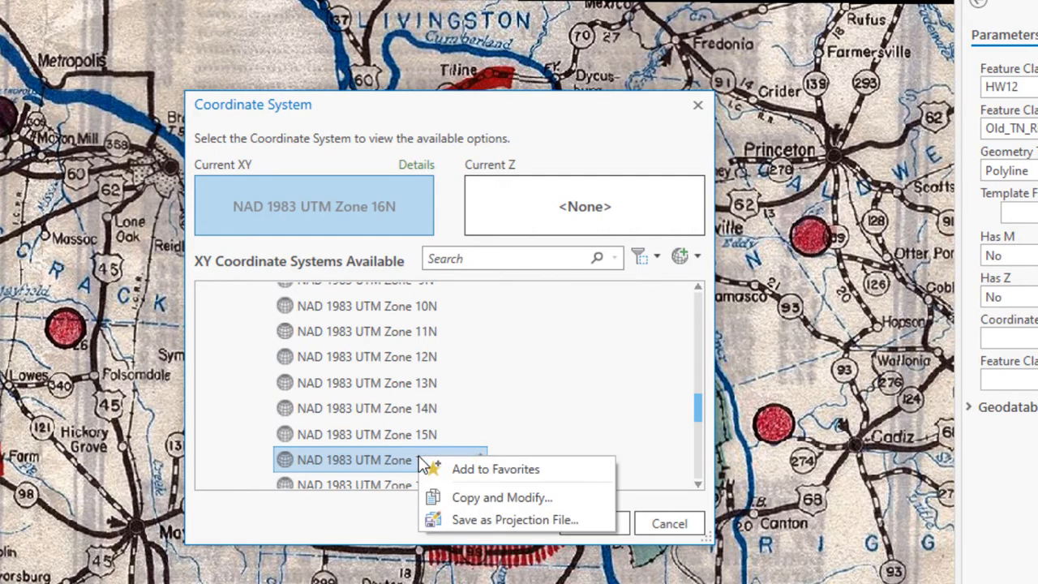
left_click_drag(702, 415, 705, 306)
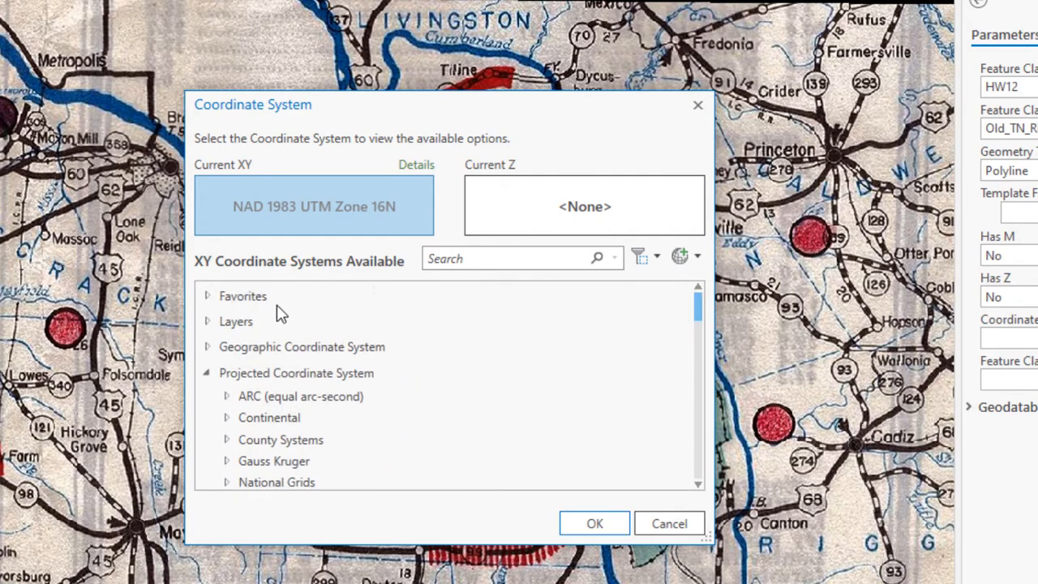
left_click(207, 297)
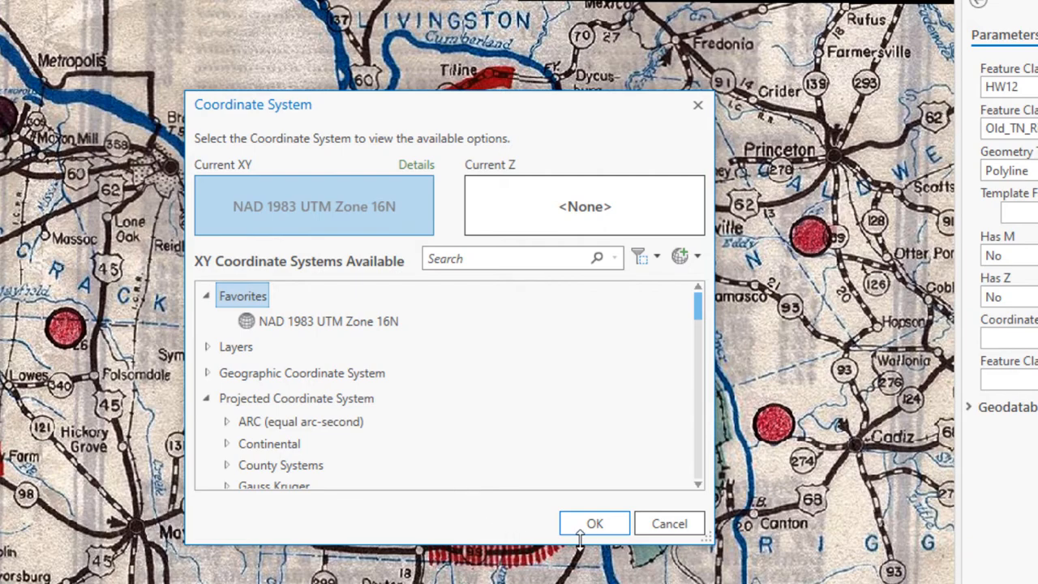
Step: Accept the chosen coordinate system and run Create Feature Class to produce the Old_TN_River polyline shapefile
left_click(598, 522)
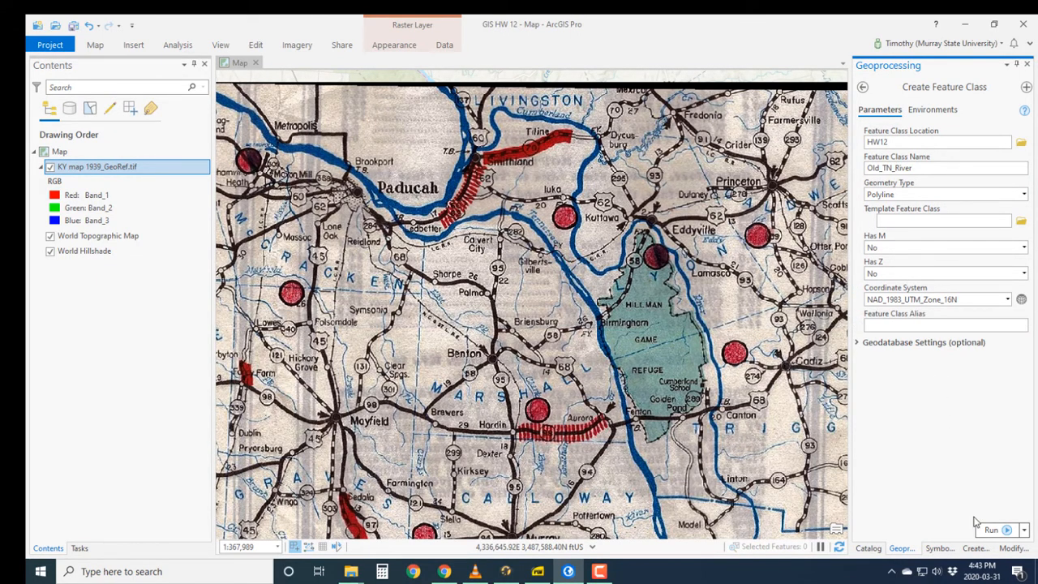
left_click(991, 531)
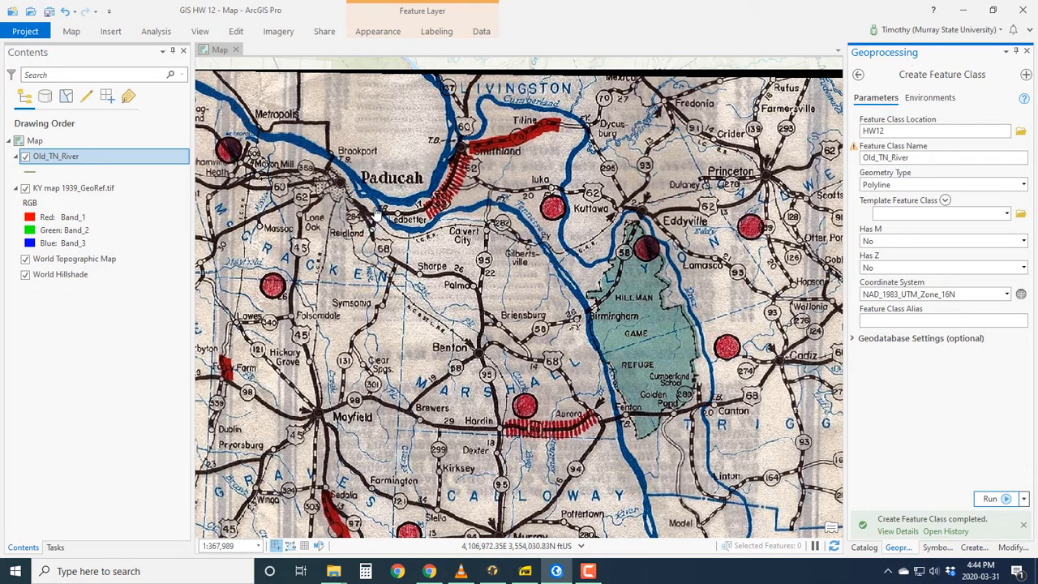
Step: Start creating a new line feature with the Old_TN_River template at the Tennessee River's mouth near Paducah
scroll(370, 206, "down", 2)
scroll(370, 206, "up", 4)
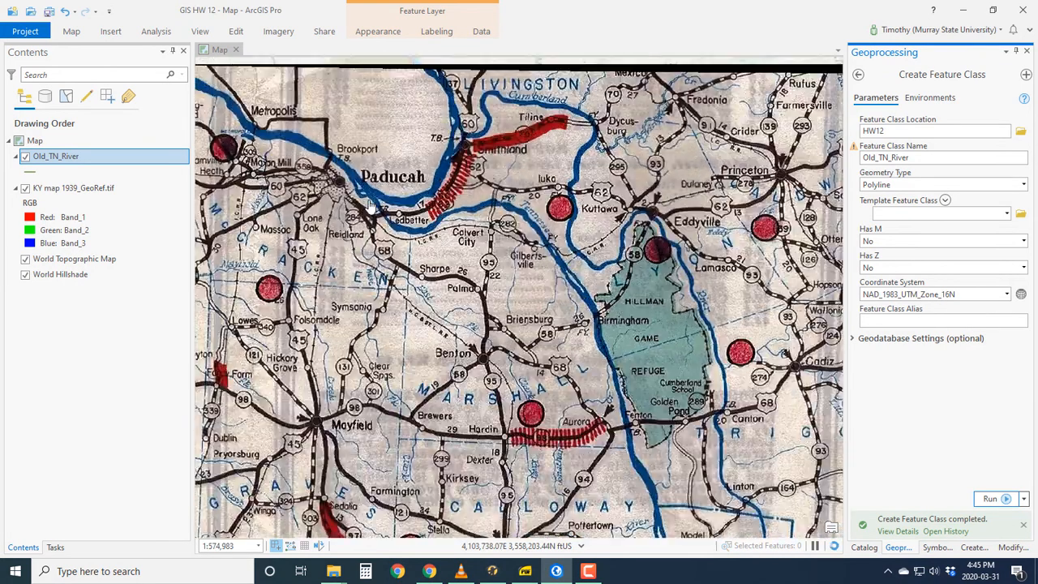
scroll(369, 206, "up", 1)
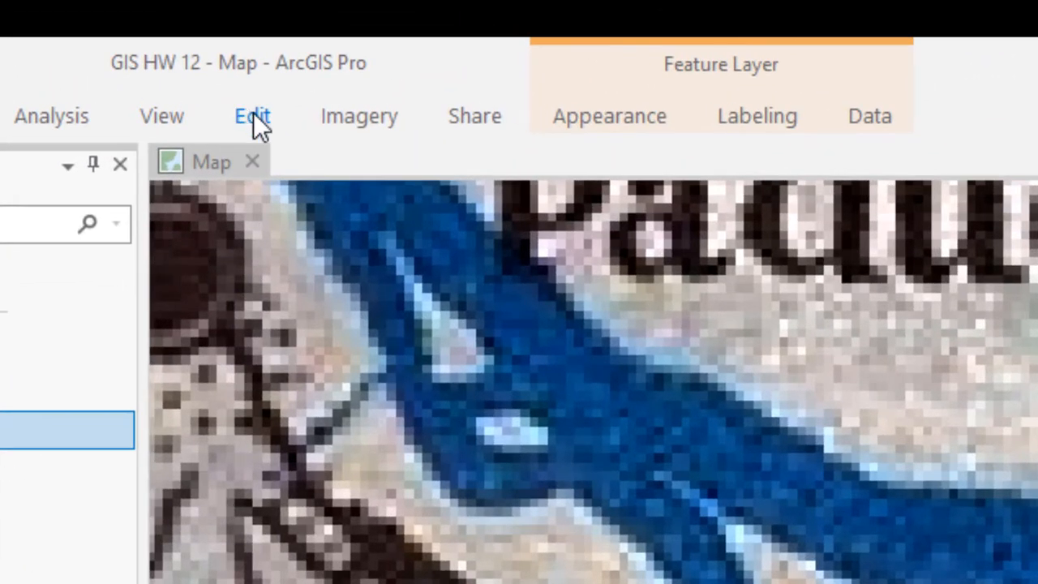
left_click(258, 120)
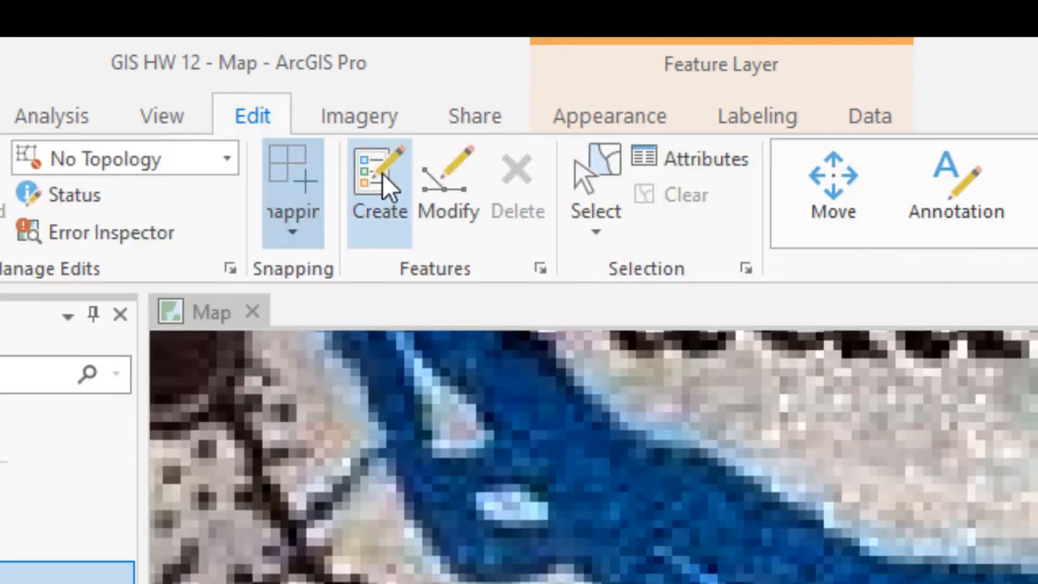
left_click(382, 173)
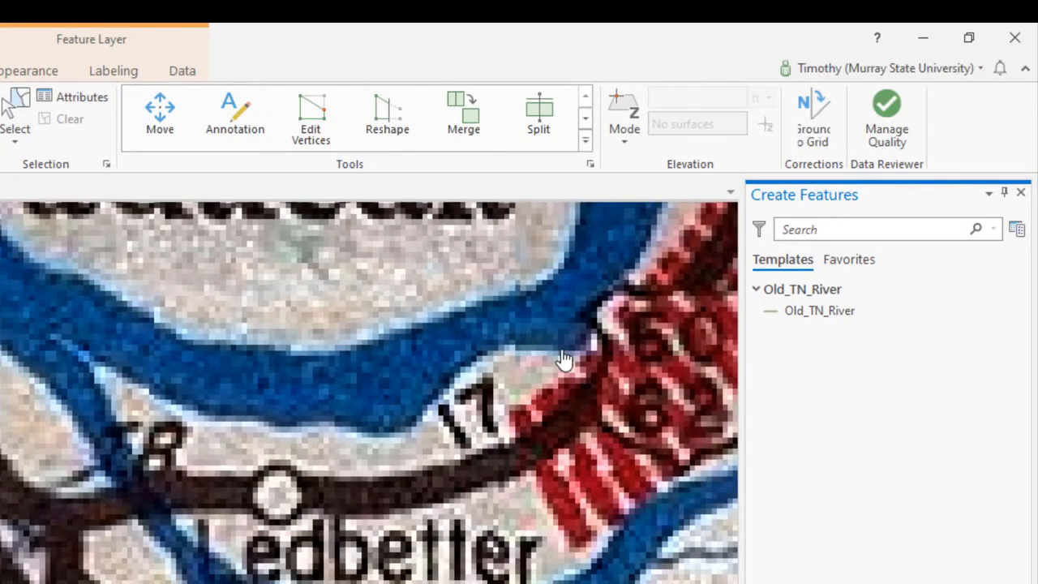
left_click(815, 314)
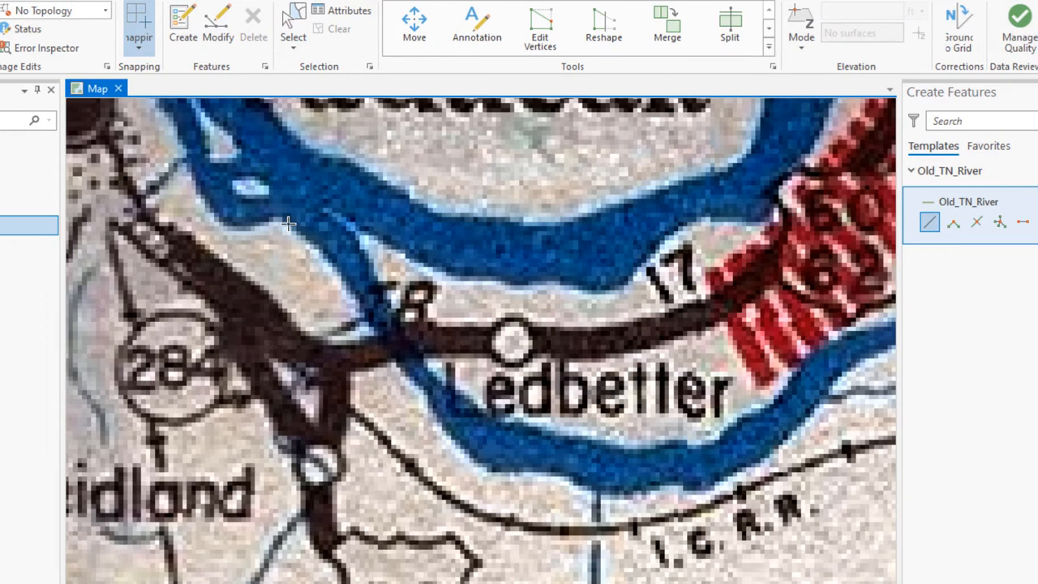
Step: Digitize the Tennessee River's southwest bank from its mouth near Paducah to the river bend below Ledbetter
left_click(288, 223)
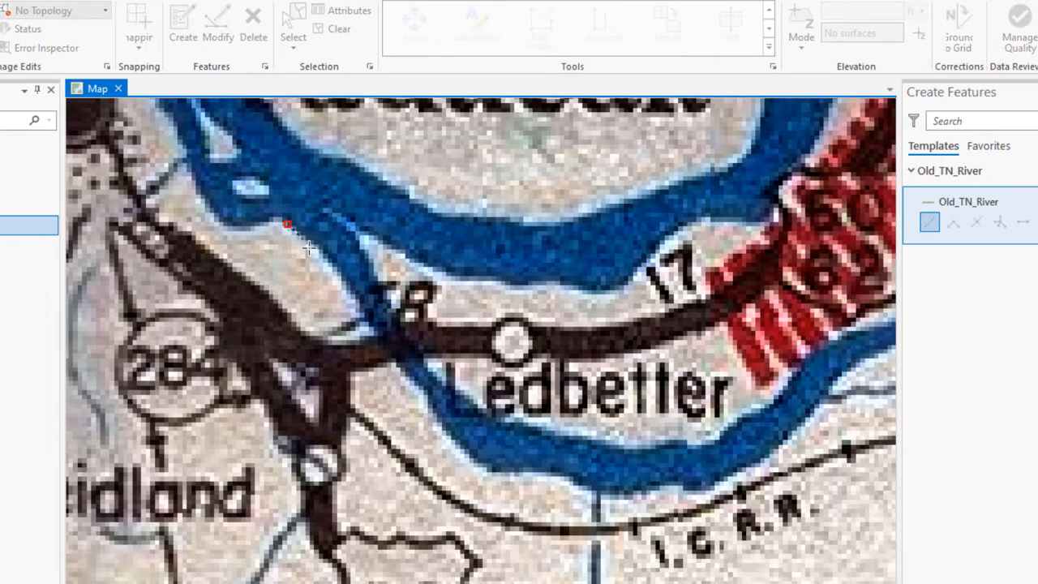
left_click(310, 250)
left_click(360, 304)
left_click(378, 335)
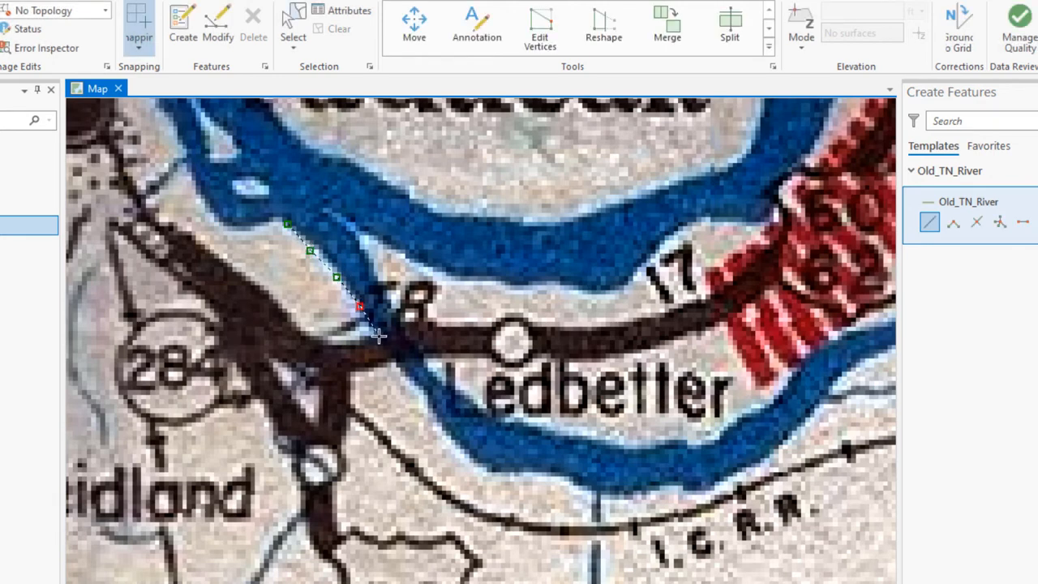
left_click(406, 379)
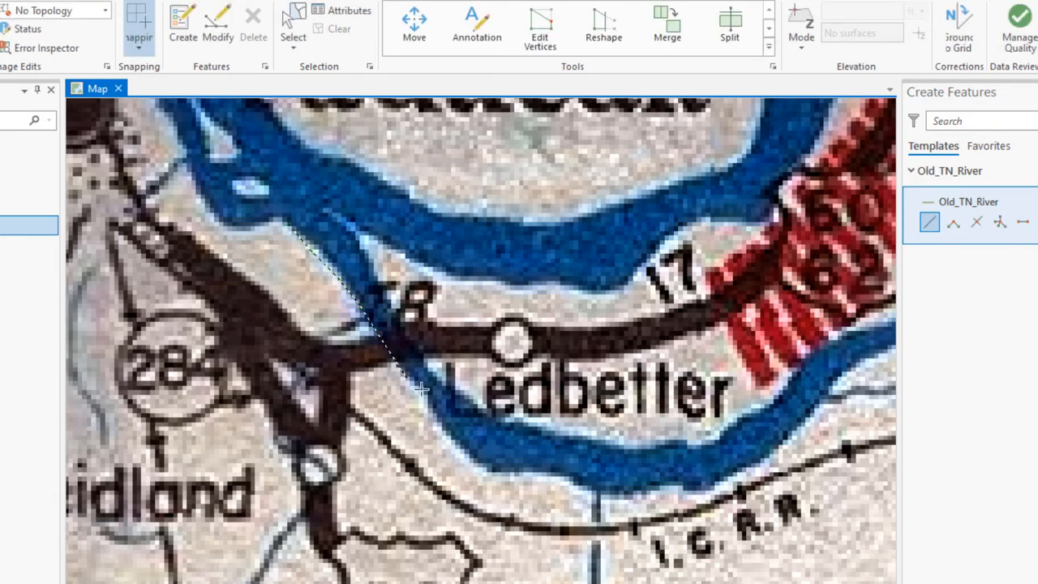
left_click(446, 425)
left_click(464, 450)
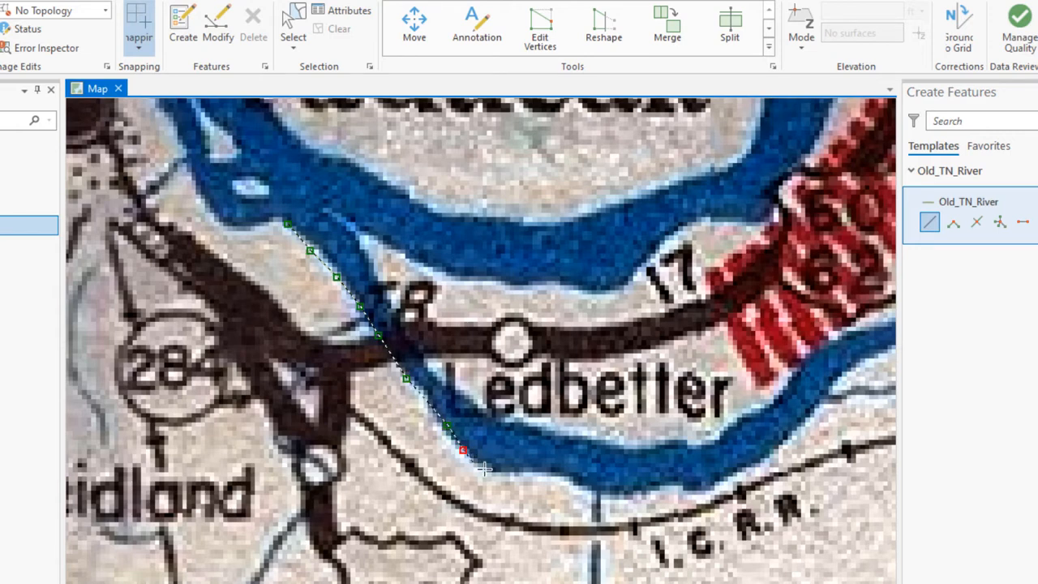
left_click(487, 469)
left_click(515, 473)
Step: Continue the line along the river's south bank around the bend below Ledbetter
left_click(550, 476)
left_click(569, 483)
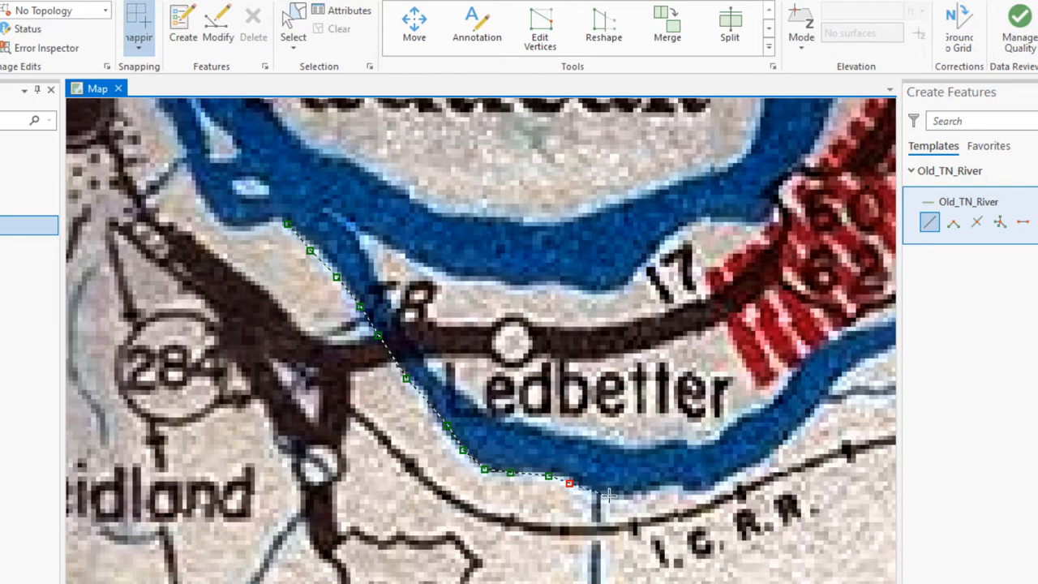
left_click(609, 495)
left_click(651, 488)
left_click(686, 485)
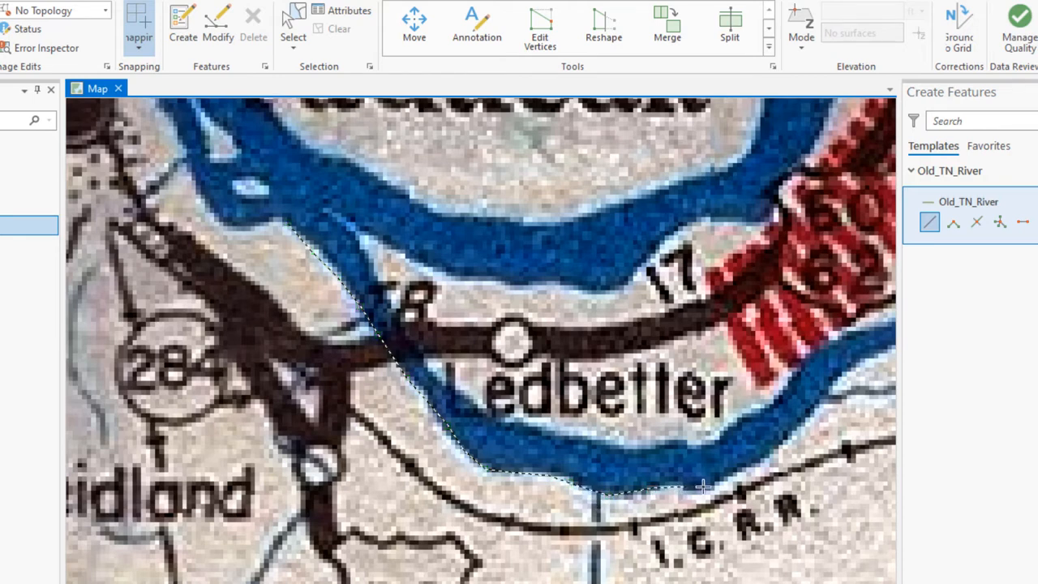
left_click(710, 482)
left_click(753, 464)
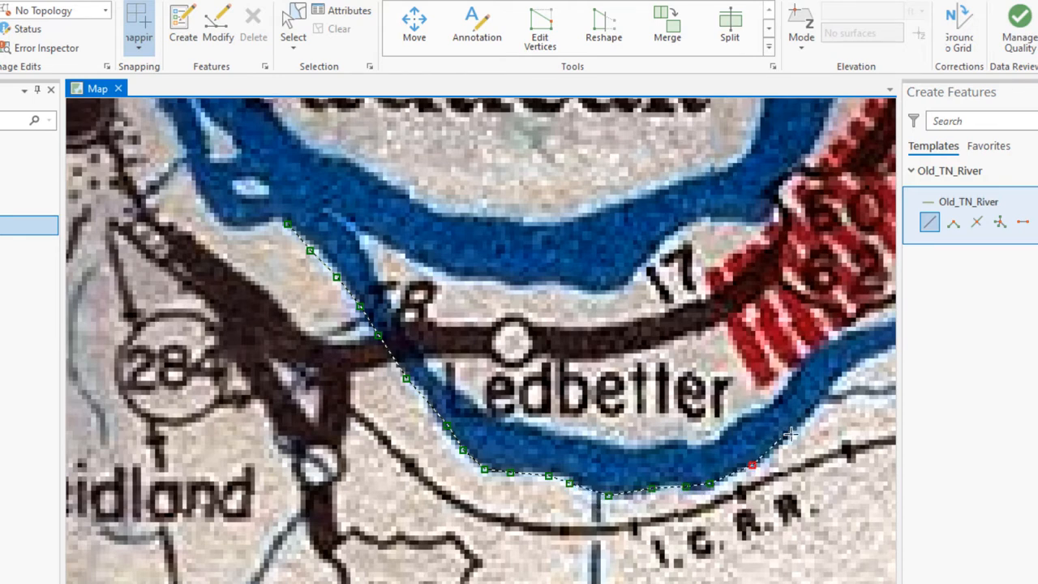
Step: Extend the line northeast along the south bank from the Ledbetter bend to the stretch northwest of Calvert City
left_click(796, 431)
left_click(818, 401)
left_click(841, 371)
left_click(871, 356)
mouse_move(861, 321)
left_mouse_down()
mouse_move(690, 344)
mouse_move(463, 331)
mouse_move(181, 267)
left_mouse_up()
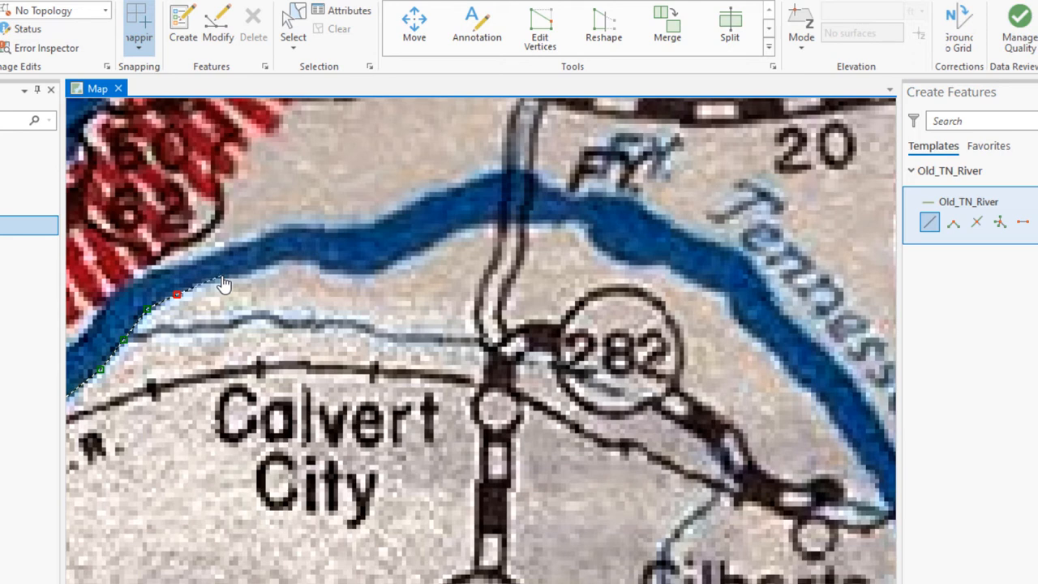
left_click(218, 282)
left_click(253, 278)
left_click(276, 264)
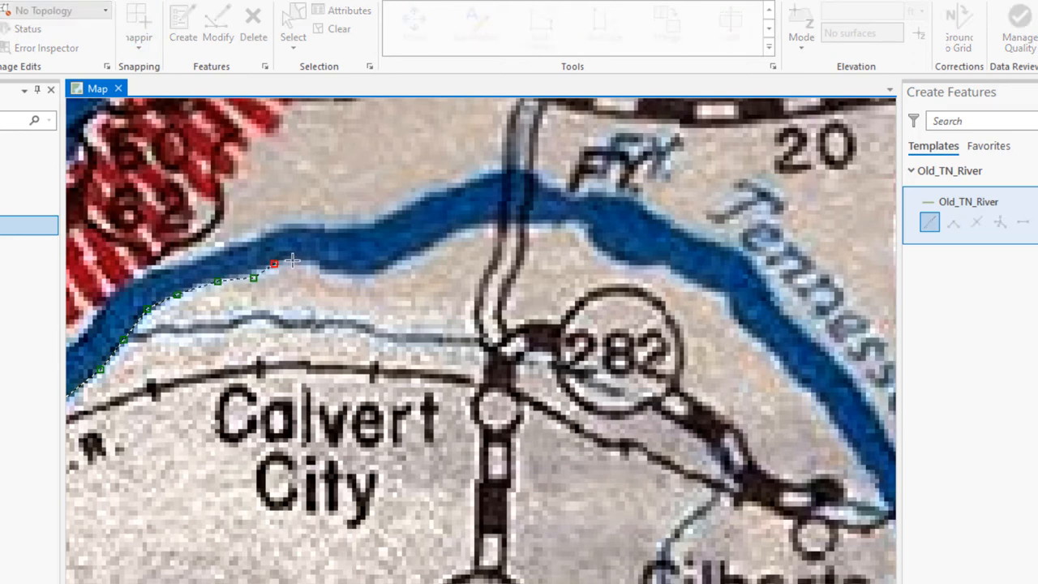
Step: Trace the south bank north of Calvert City eastward across the north-south road crossing
left_click(298, 259)
left_click(322, 265)
left_click(339, 277)
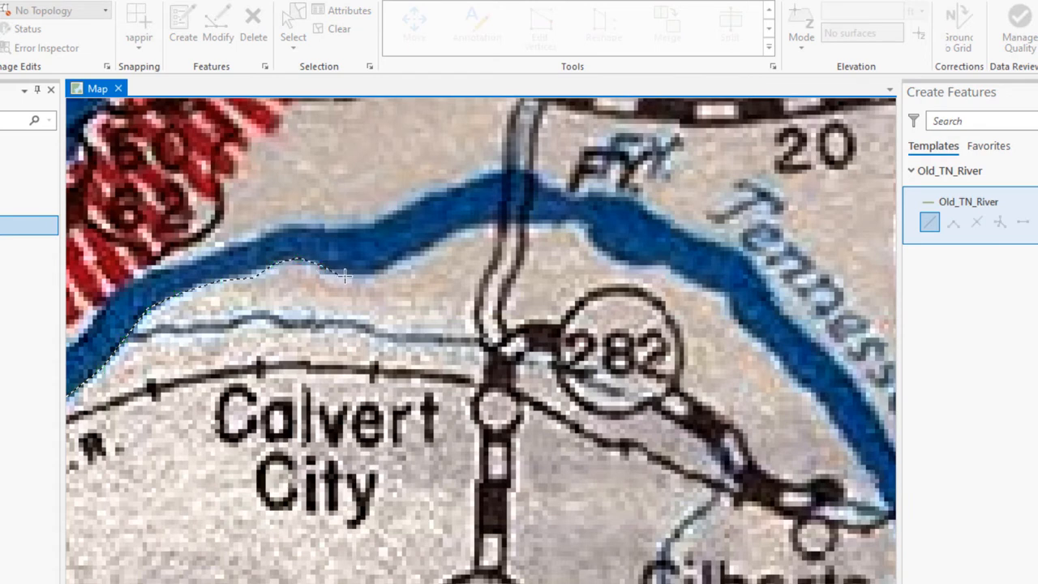
left_click(376, 276)
left_click(418, 254)
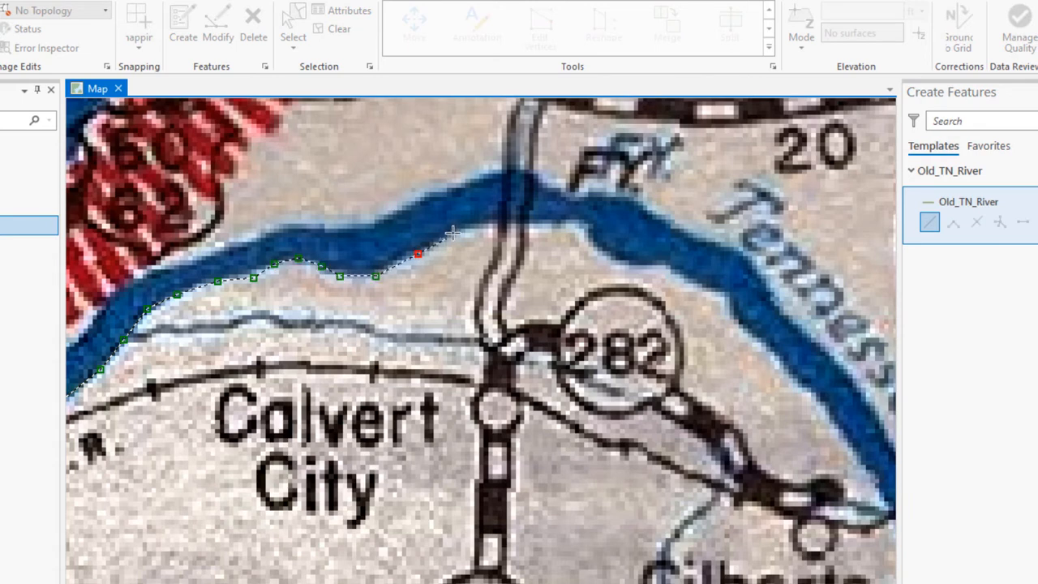
left_click(446, 238)
left_click(465, 223)
left_click(505, 224)
left_click(552, 225)
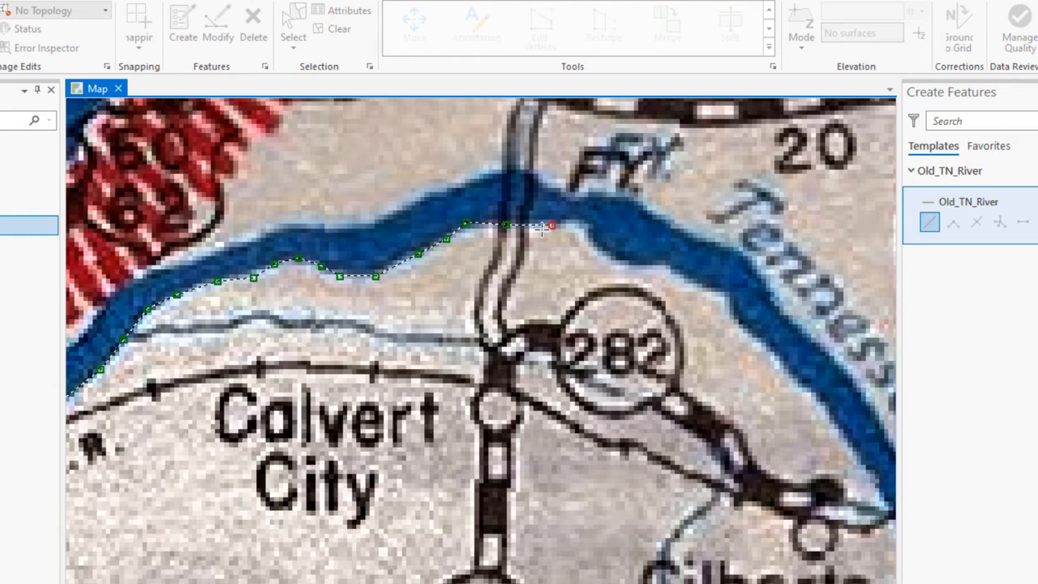
Step: Trace the south bank around the river bend north of the route 282 marker
left_click(583, 224)
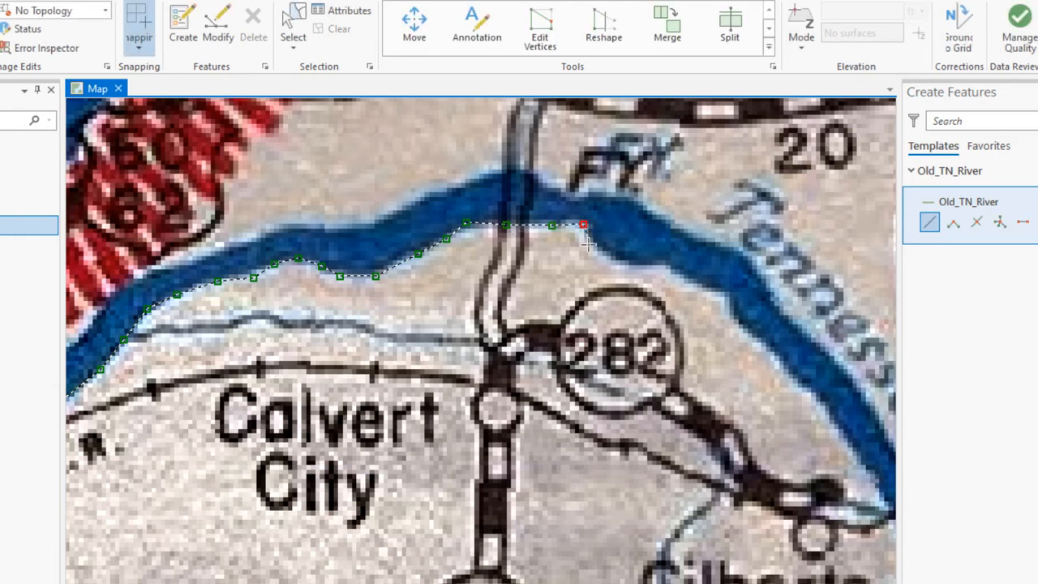
left_click(587, 244)
left_click(616, 257)
left_click(646, 262)
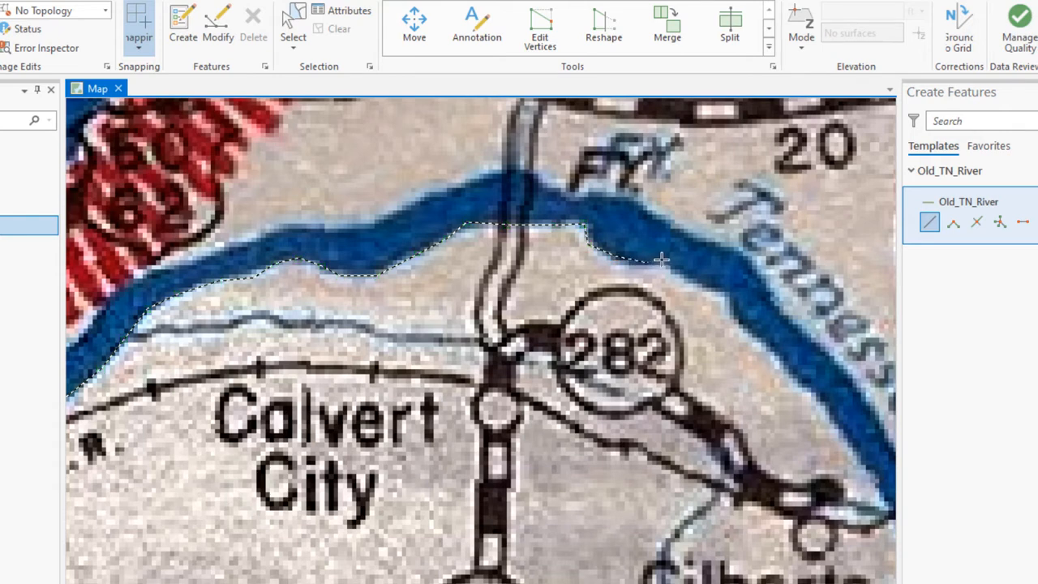
left_click(662, 259)
left_click(691, 280)
left_click(720, 294)
left_click(728, 309)
Step: Continue the line southeast along the bank to the railroad crossing at Gilbertsville
left_click(751, 332)
left_click(797, 377)
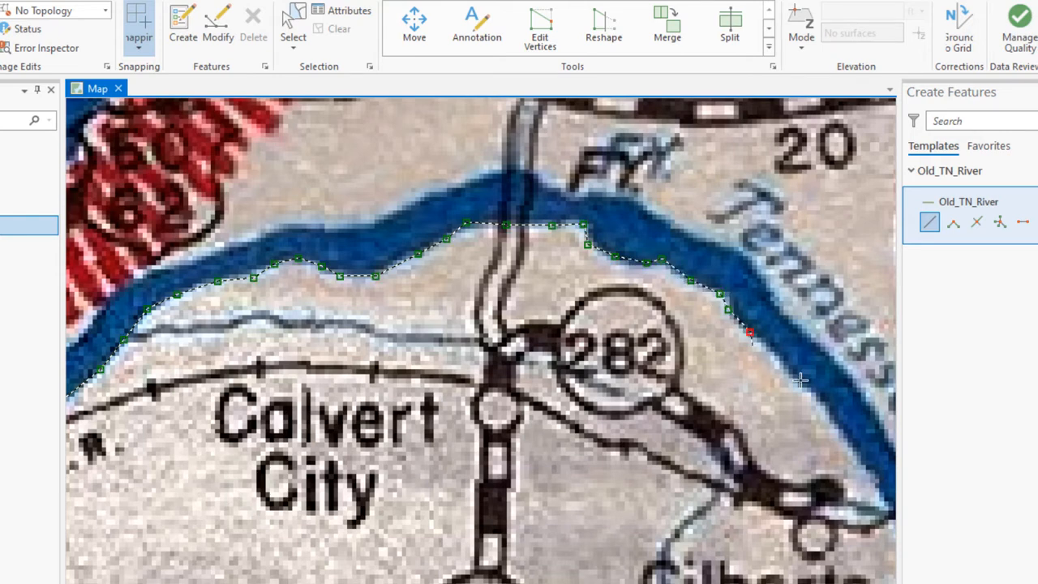
left_click(829, 422)
left_click(872, 480)
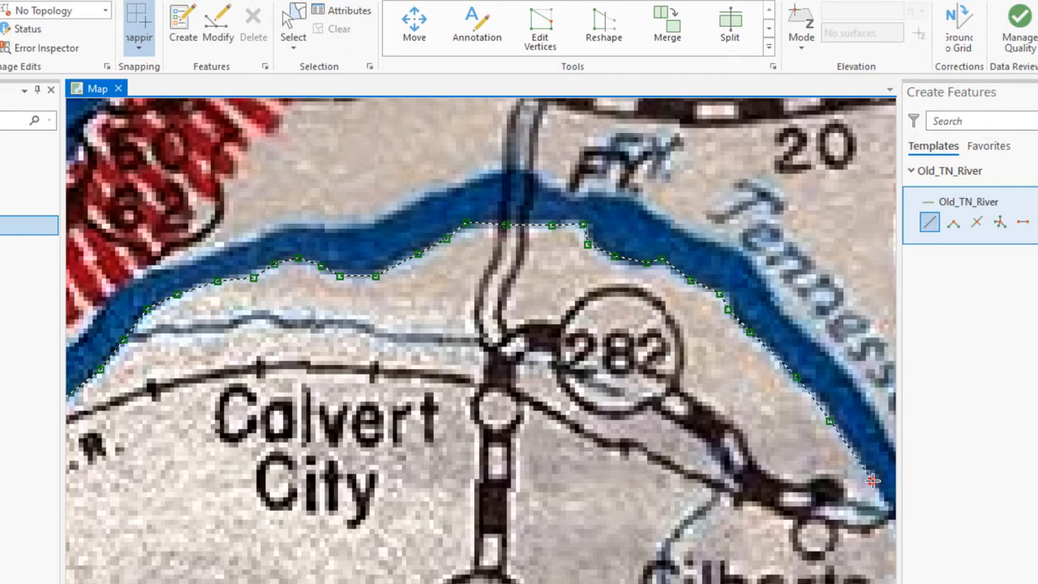
mouse_move(836, 453)
left_mouse_down()
mouse_move(774, 407)
mouse_move(498, 362)
mouse_move(365, 247)
left_mouse_up()
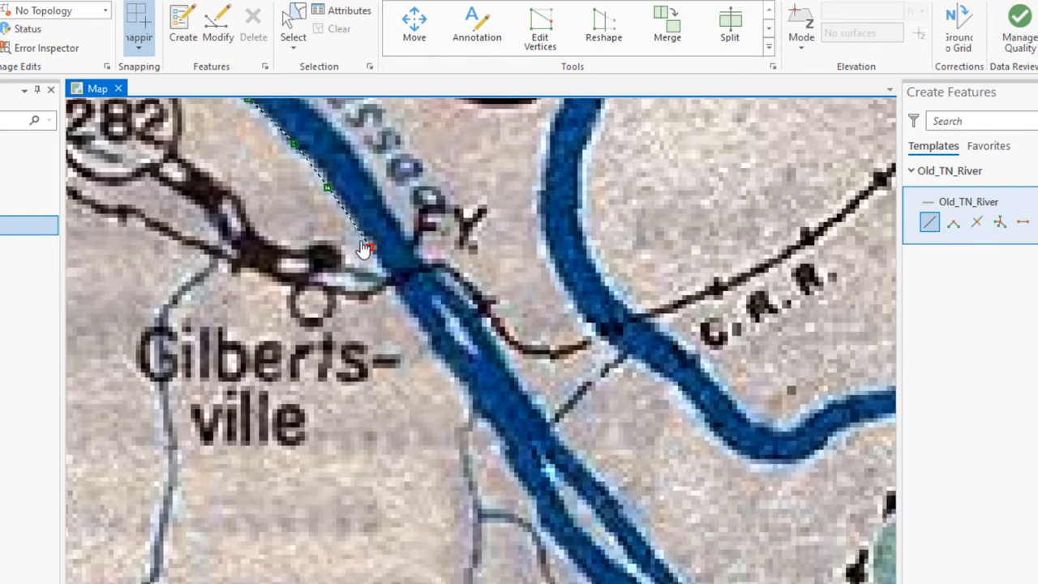
left_click(399, 288)
Step: Place two trial vertices southeast of the Gilbertsville crossing and delete both from the sketch
left_click(428, 339)
left_click(546, 460)
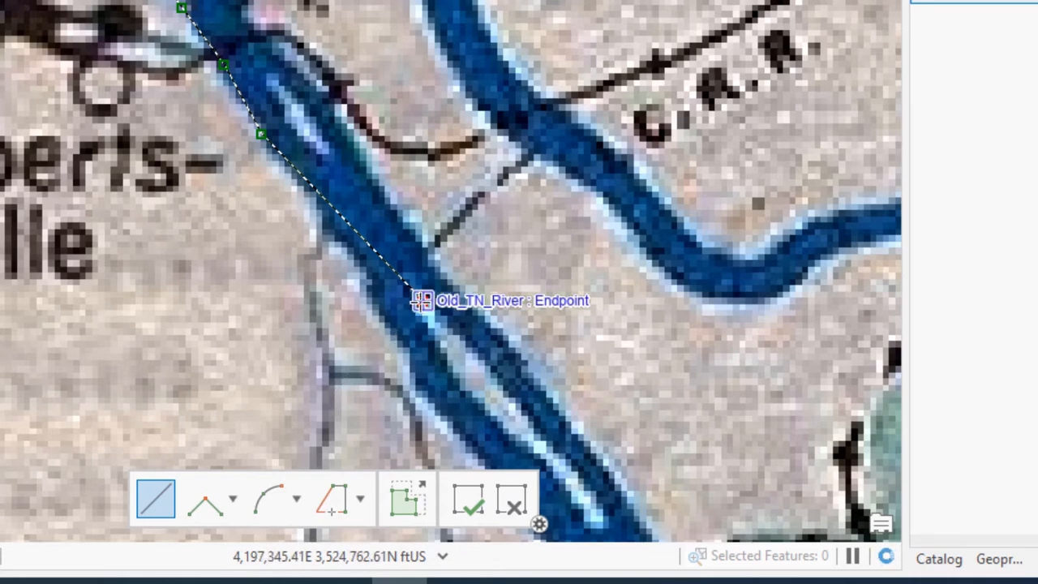
right_click(421, 300)
left_click(455, 318)
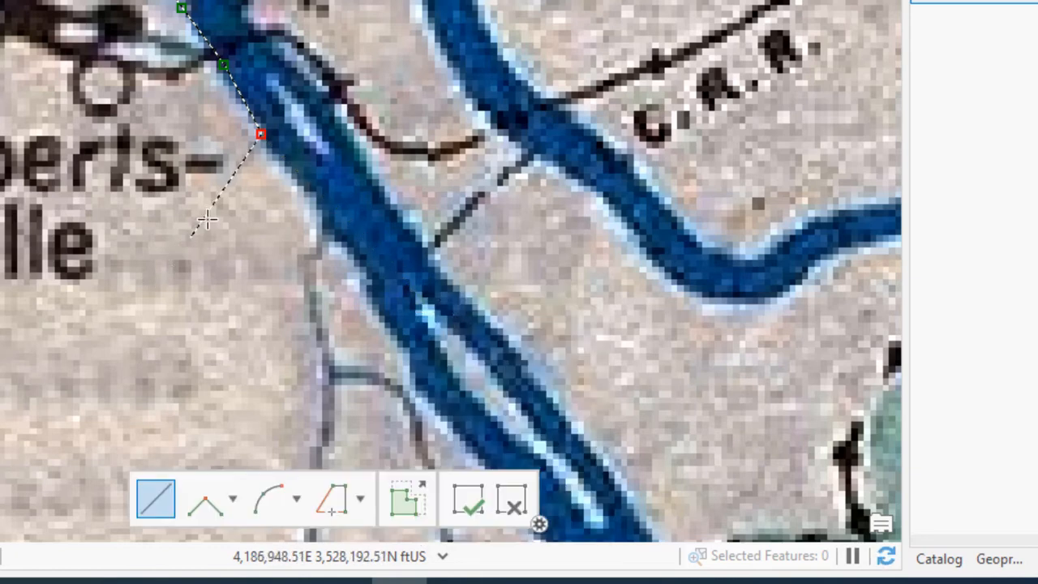
right_click(260, 135)
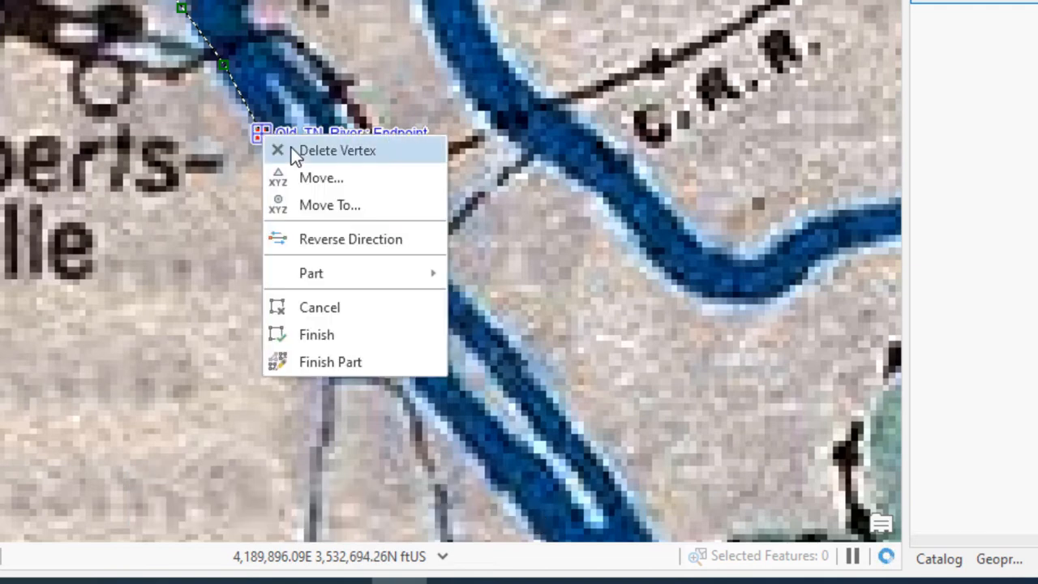
left_click(282, 150)
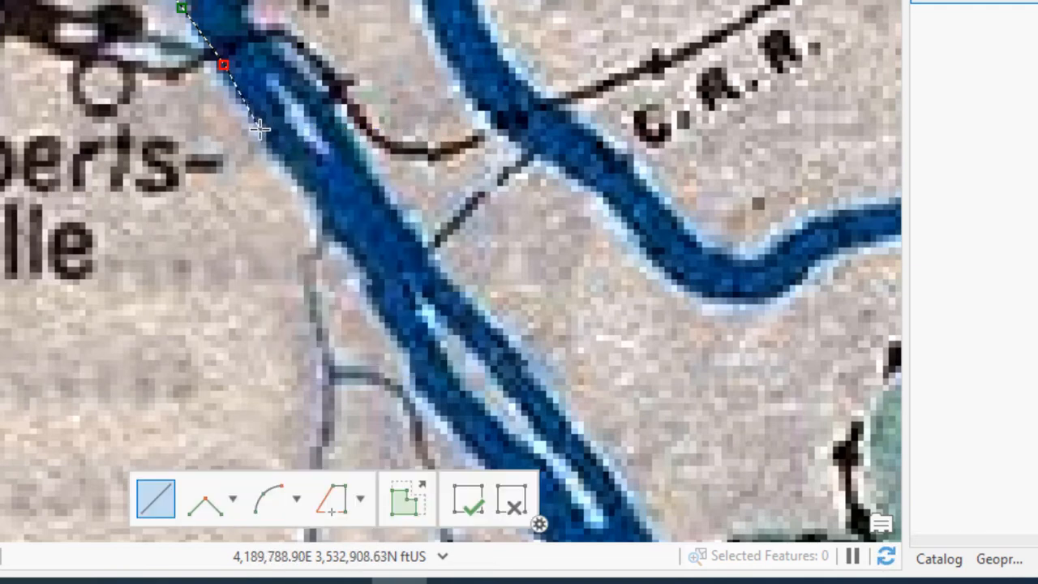
Step: Digitize the west bank southeast from Gilbertsville, keeping to the outer edge beside the narrow island
left_click(259, 130)
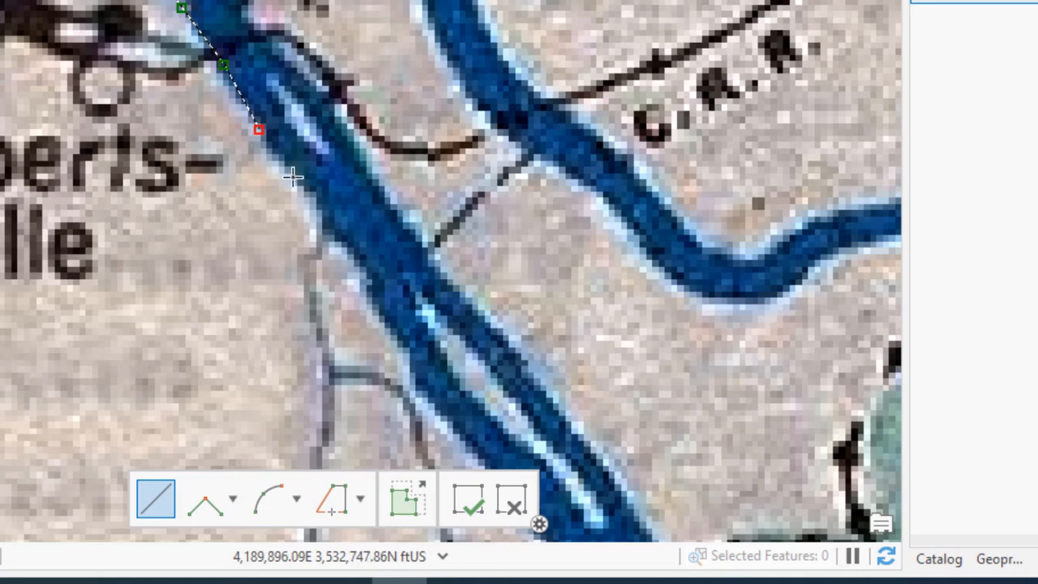
left_click(298, 187)
left_click(340, 247)
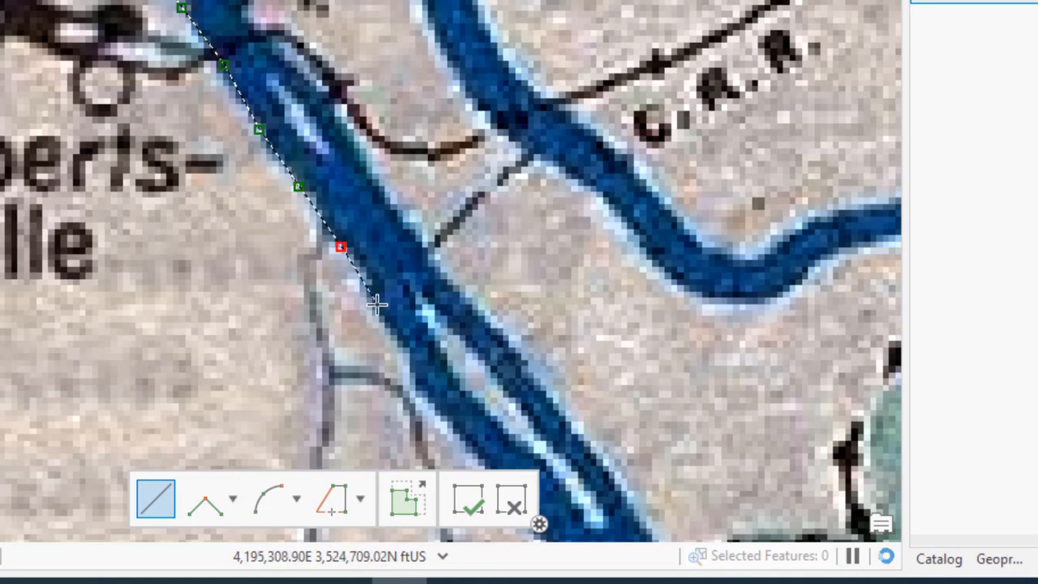
left_click(376, 303)
left_click(396, 347)
left_click(429, 407)
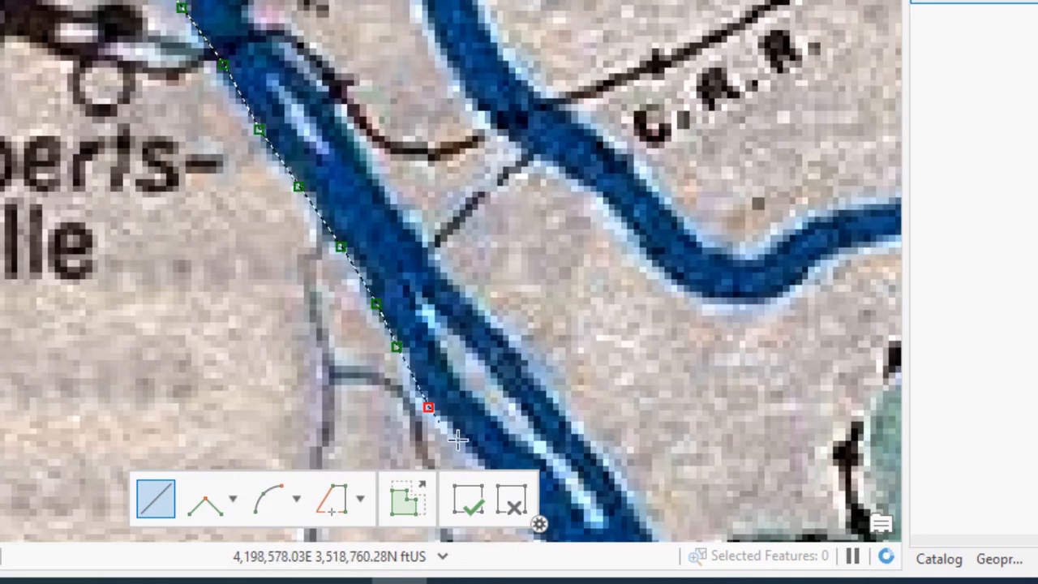
left_click(461, 441)
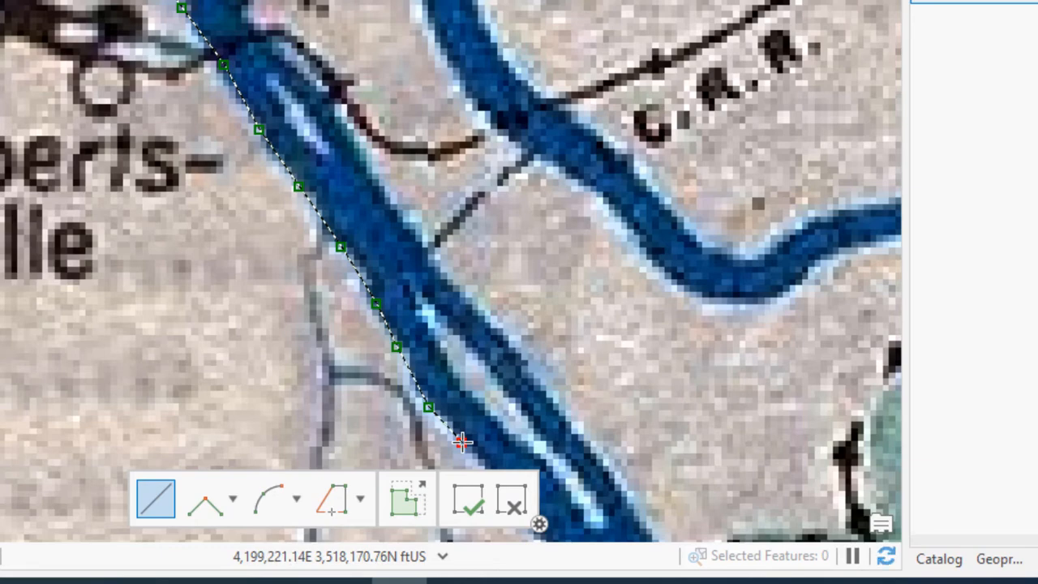
Step: Continue the west bank line from the island down to the river crossing at Birmingham
mouse_move(366, 300)
left_mouse_down()
mouse_move(190, 6)
mouse_move(53, 0)
left_mouse_up()
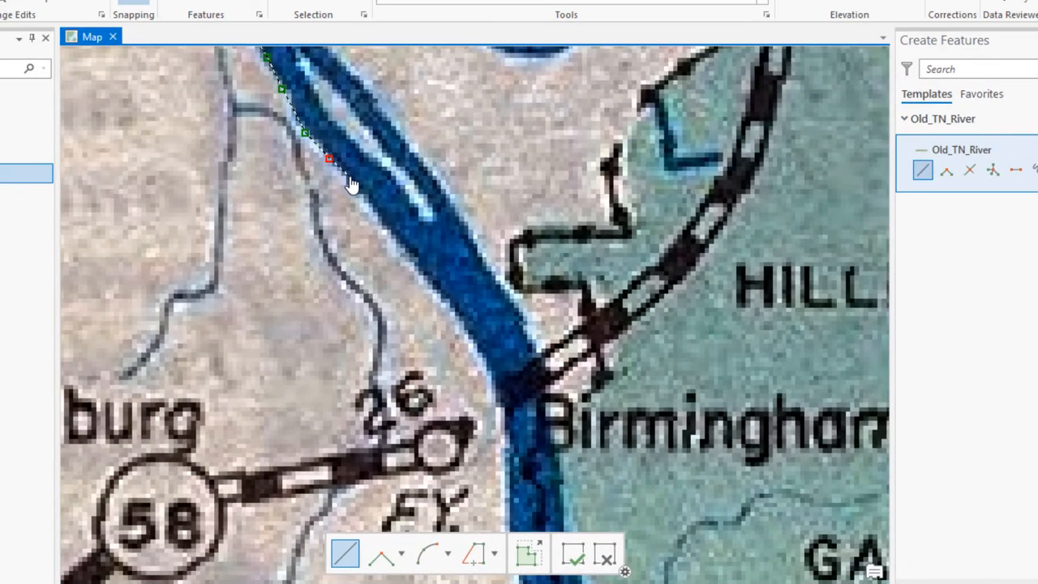
left_click(378, 213)
left_click(398, 243)
left_click(456, 308)
left_click(474, 347)
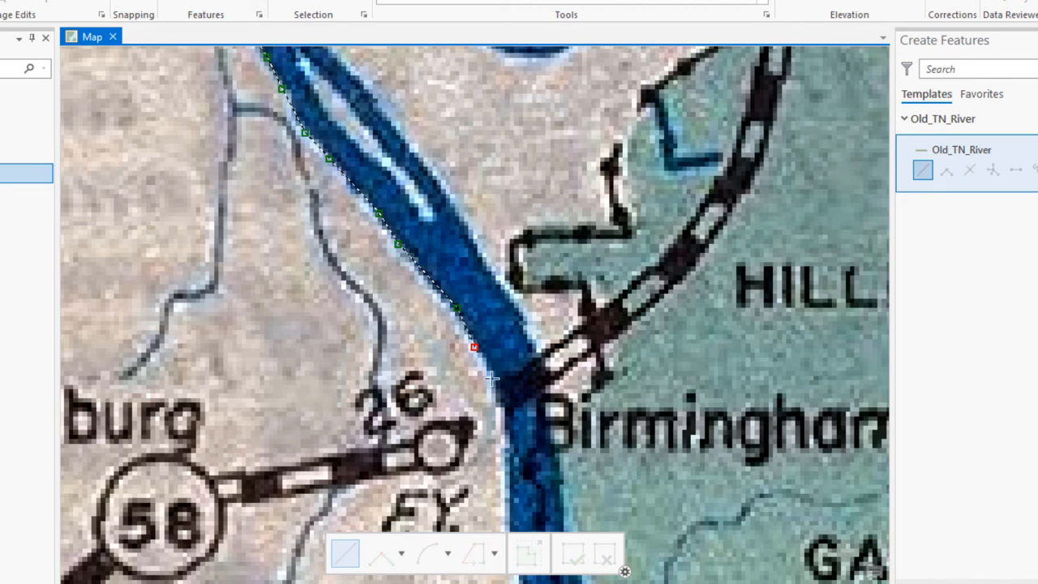
left_click(497, 388)
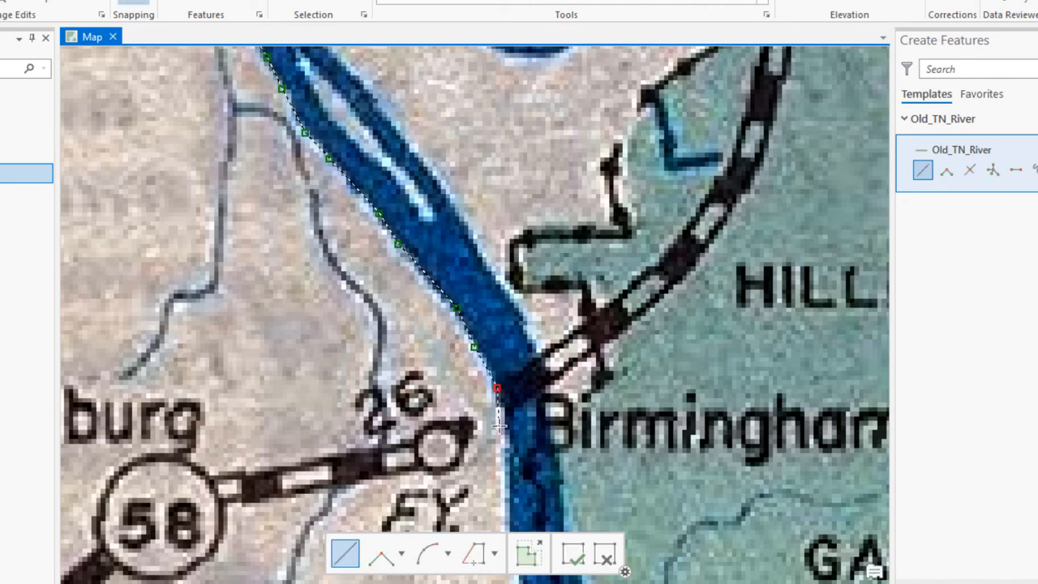
left_click(498, 425)
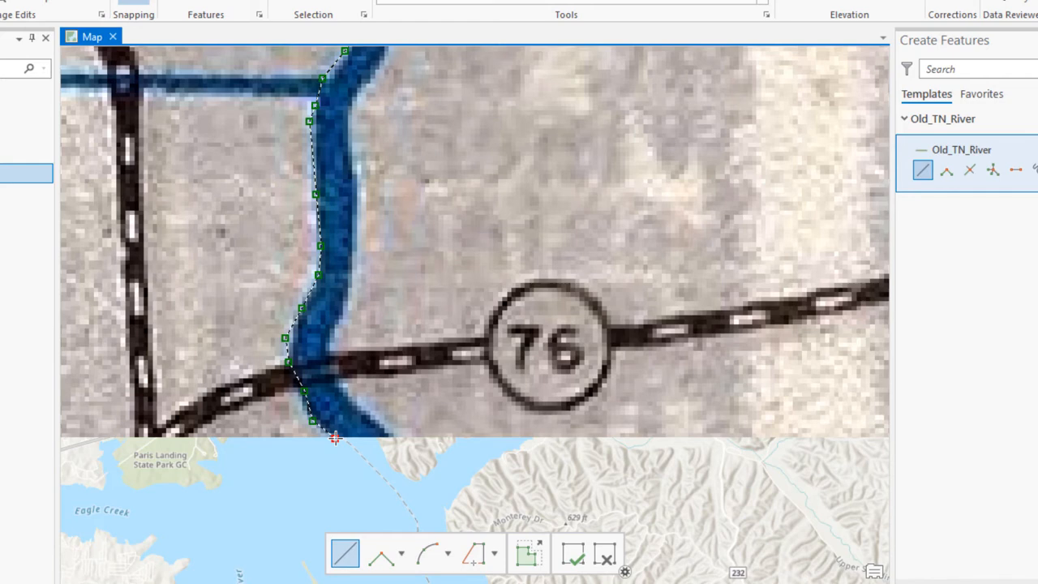
Step: Carry the line across the river at the scanned map's southern edge and up the east bank past the route 76 crossing
left_click(335, 438)
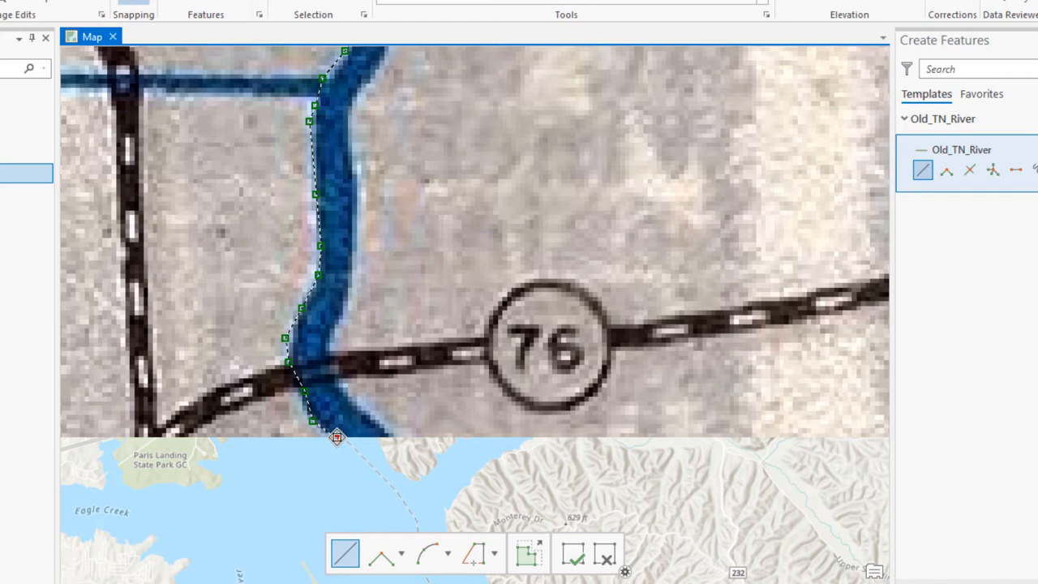
left_click(386, 437)
left_click(366, 416)
left_click(343, 390)
left_click(329, 362)
left_click(331, 335)
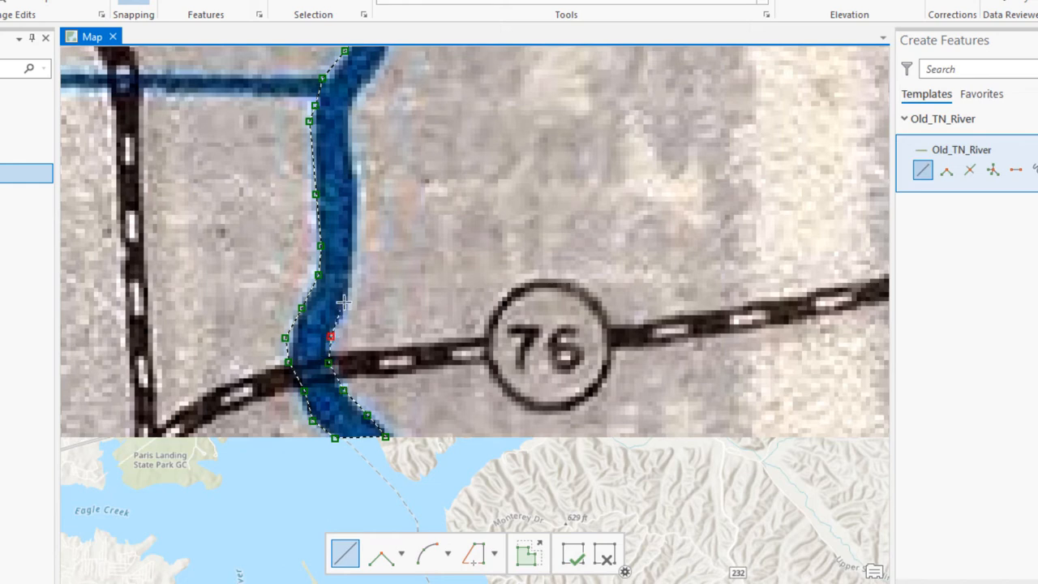
Step: Trace the east bank northward from the route 76 crossing toward the western tributary junction
left_click(344, 301)
left_click(356, 263)
left_click(357, 219)
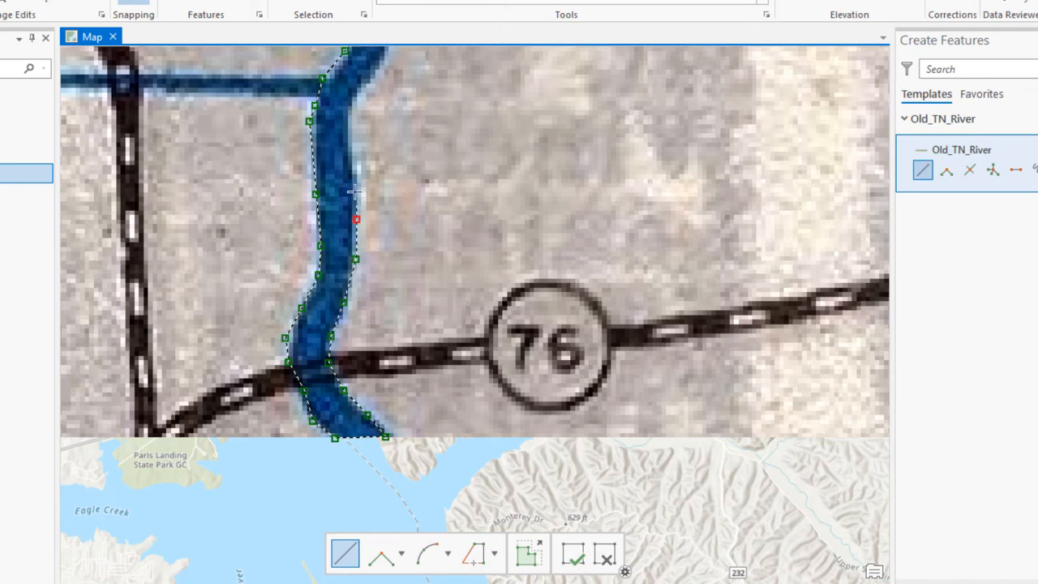
left_click(354, 185)
left_click(347, 149)
Step: Trace the east bank northward past the western tributary junction and along the wider bend above it
left_click_drag(322, 140, 166, 426)
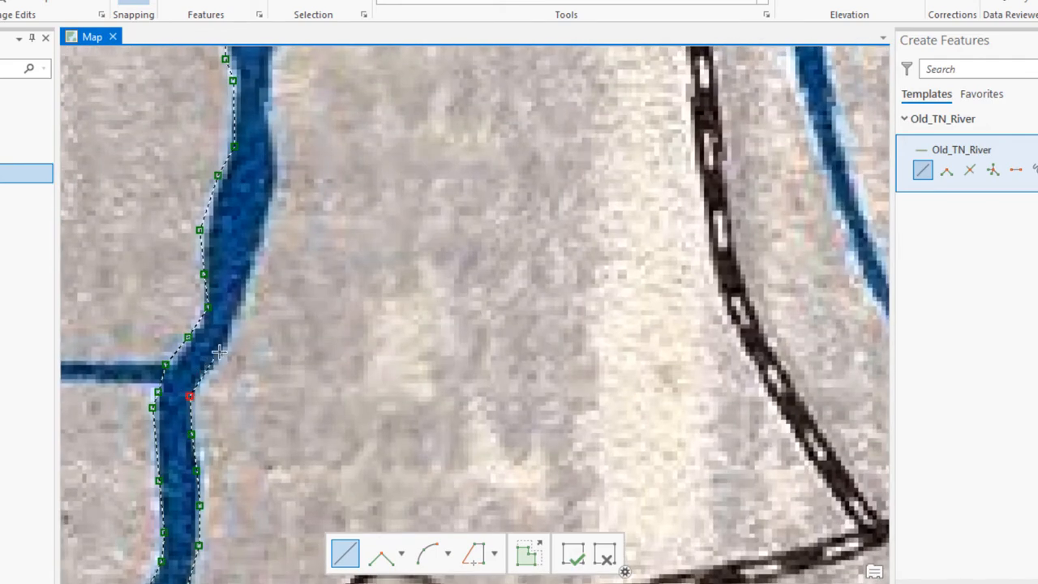
left_click(214, 358)
left_click(230, 331)
key("F2")
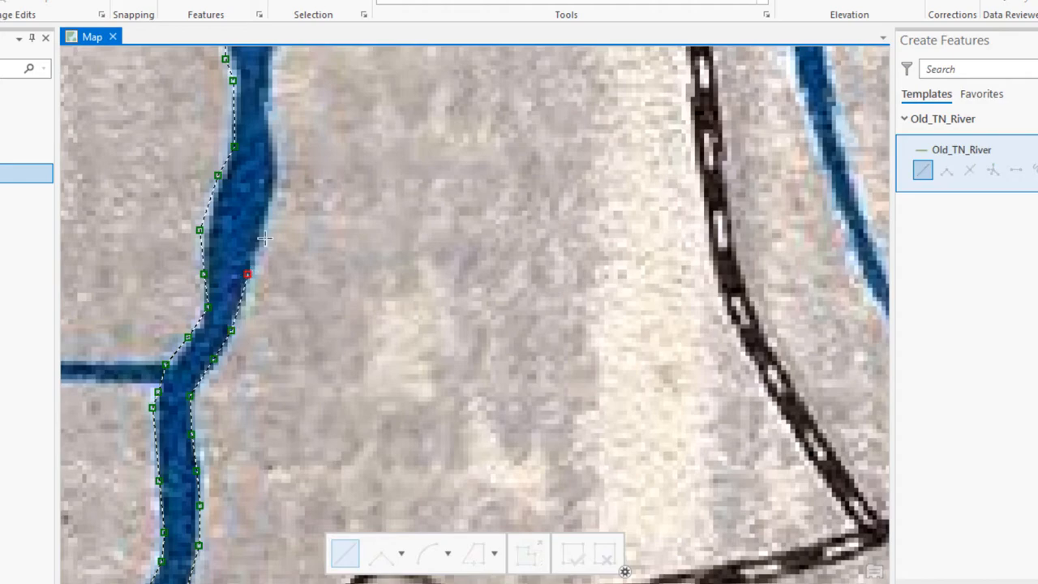
left_click(275, 171)
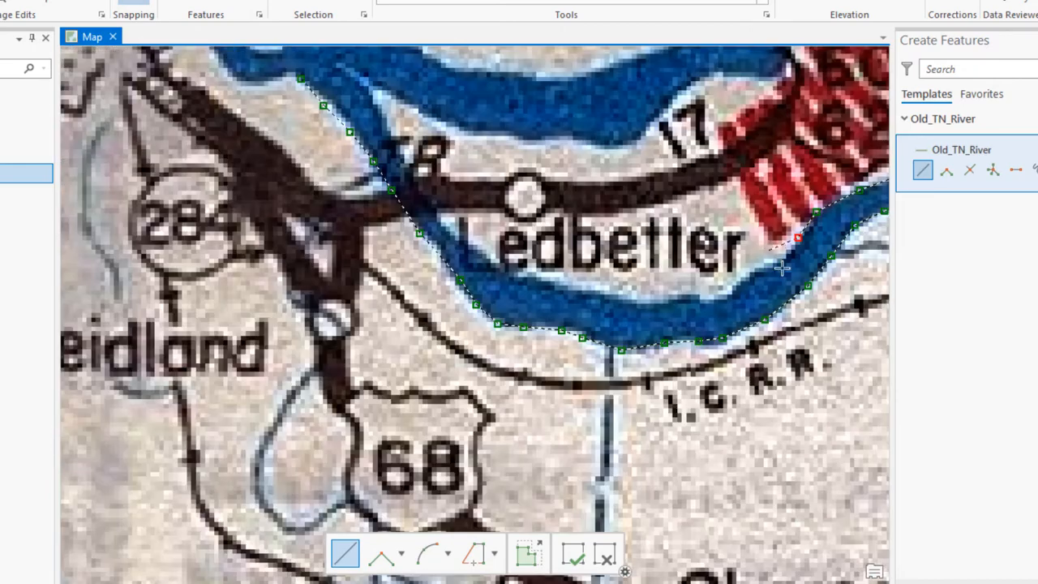
Step: Continue digitizing the river's north bank past Ledbetter and around to its mouth at the Ohio River near Paducah
scroll(430, 193, "up", 3)
left_click(429, 191)
left_click(415, 184)
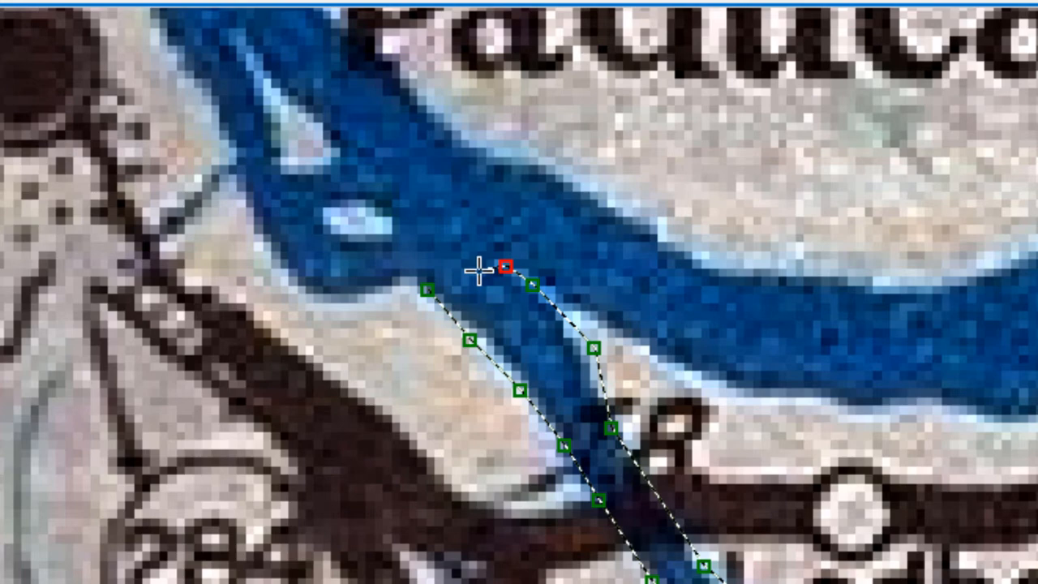
scroll(467, 264, "down", 1)
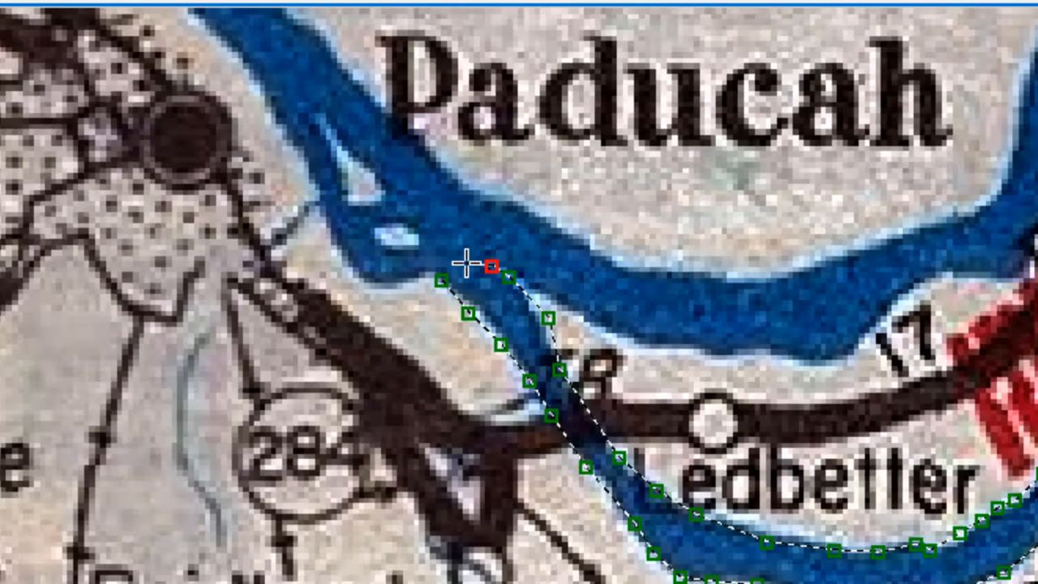
scroll(467, 264, "up", 4)
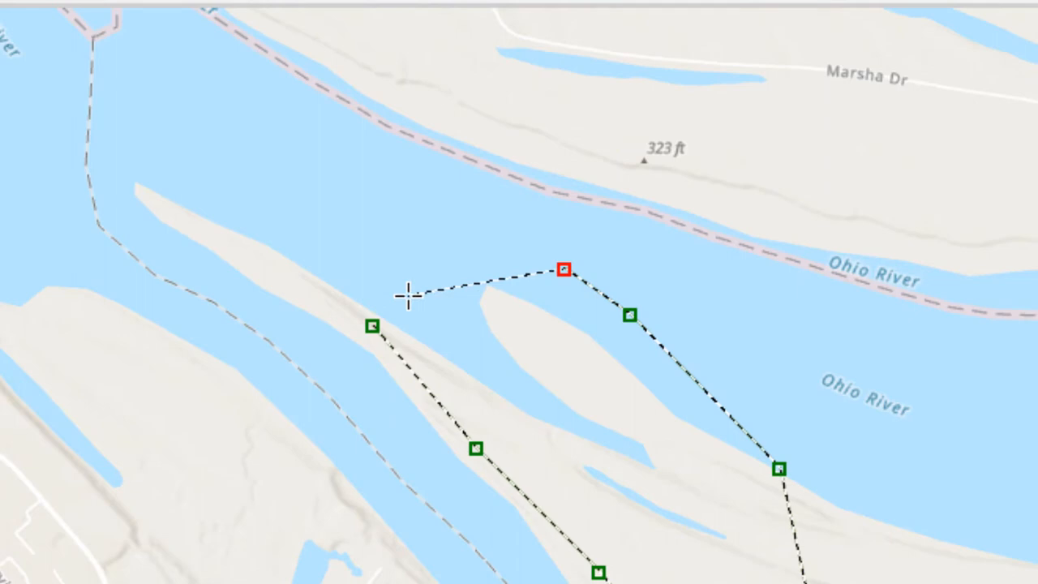
Step: Place the last vertex across the river mouth near the line's starting point and finish the Old_TN_River sketch
left_click(408, 296)
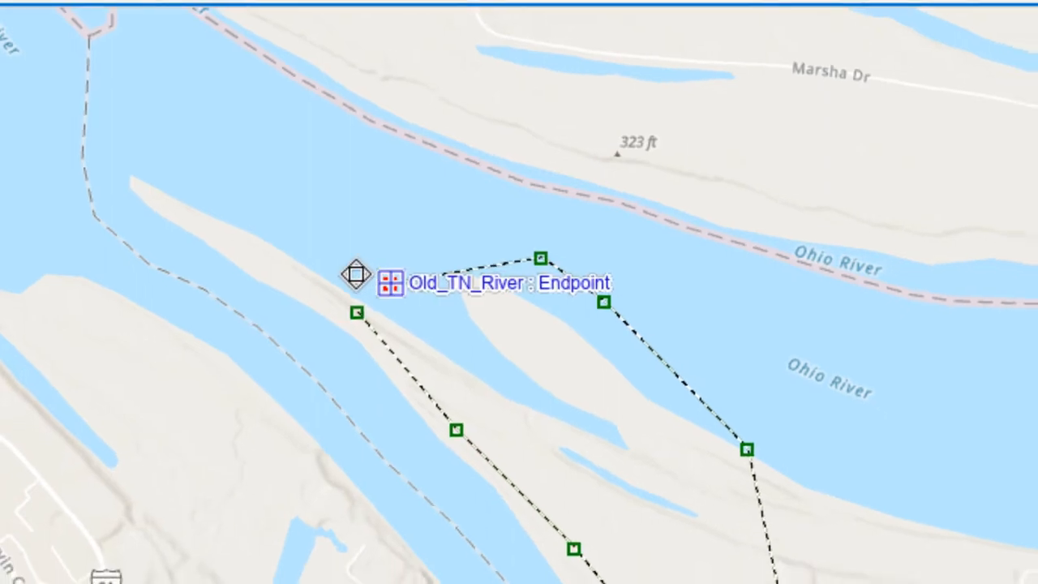
right_click(229, 188)
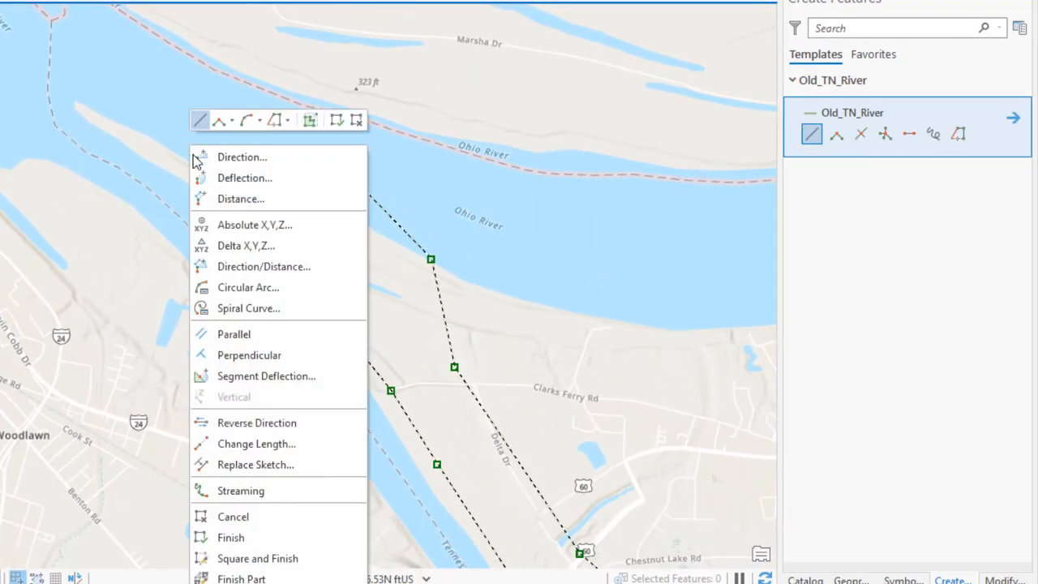
left_click(294, 539)
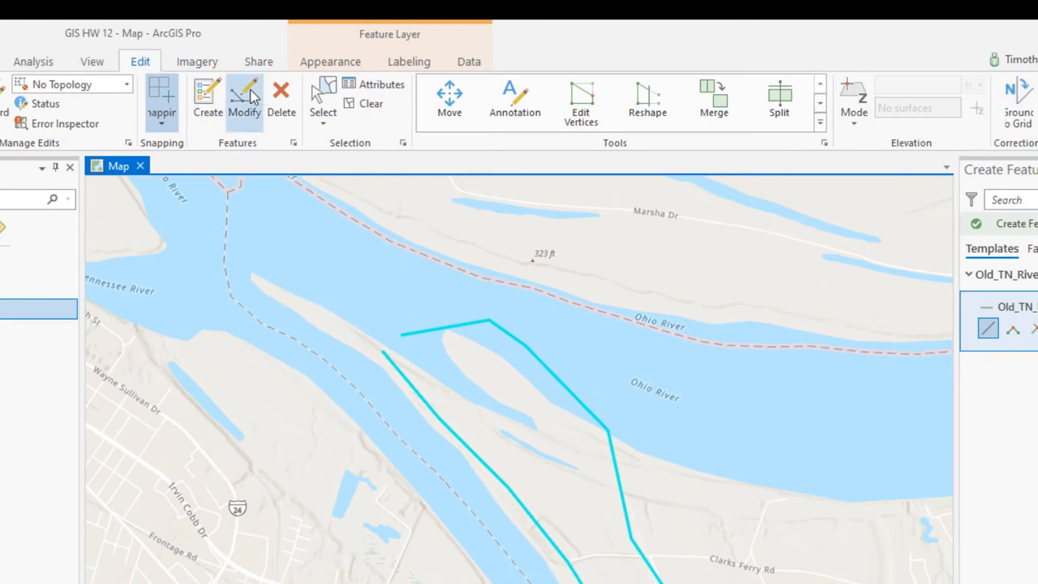
Step: Close the river outline by moving the line's loose end vertex onto its starting endpoint, and finish the vertex edit
left_click(581, 106)
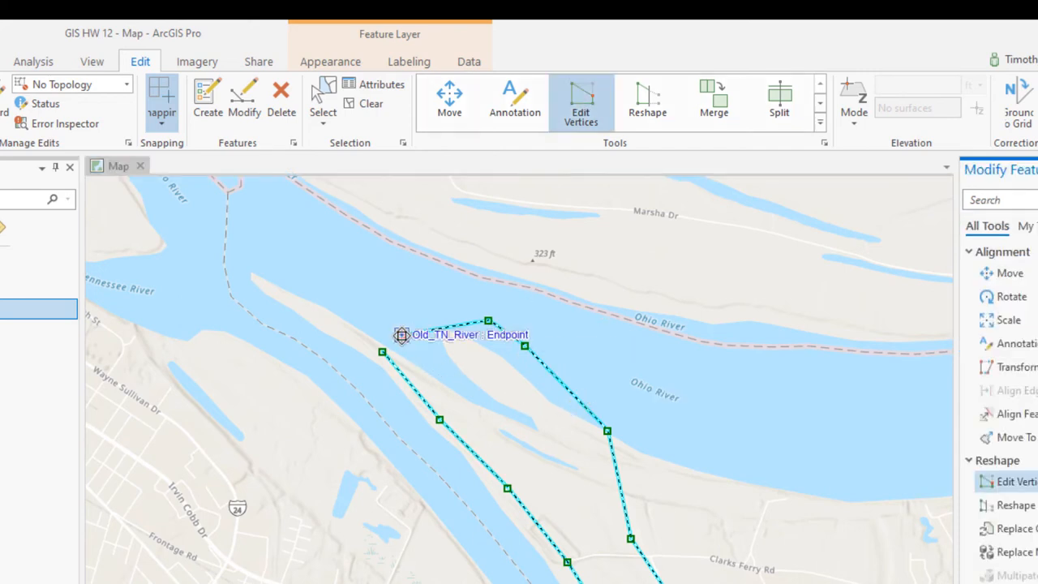
left_click_drag(401, 335, 383, 351)
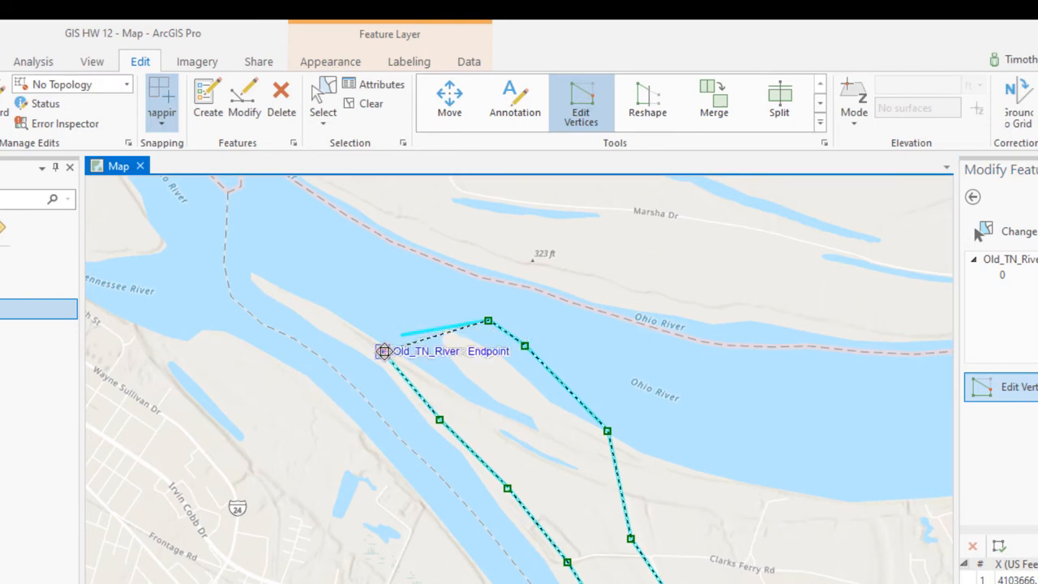
left_click_drag(383, 352, 383, 351)
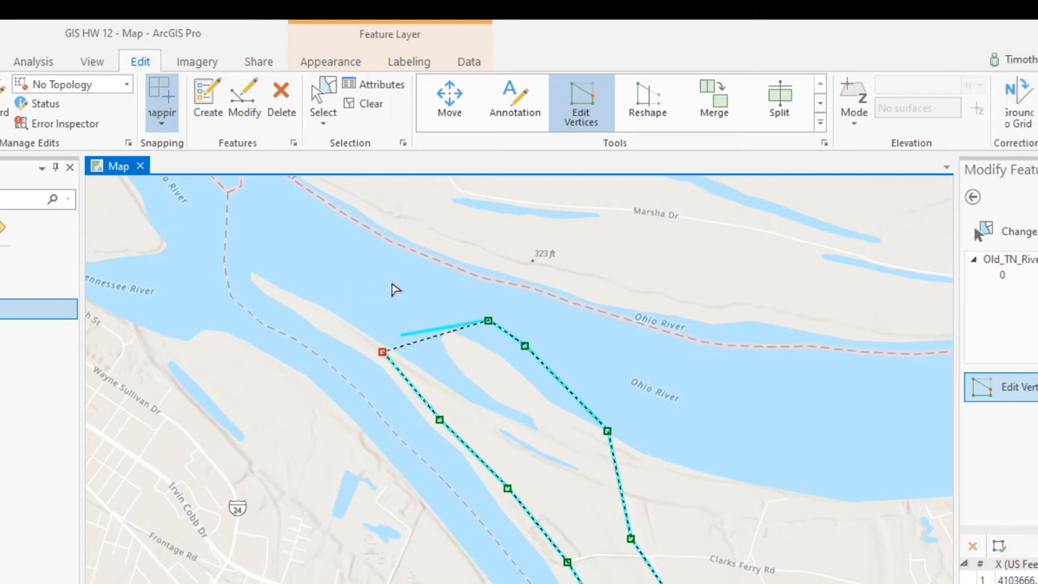
key("F2")
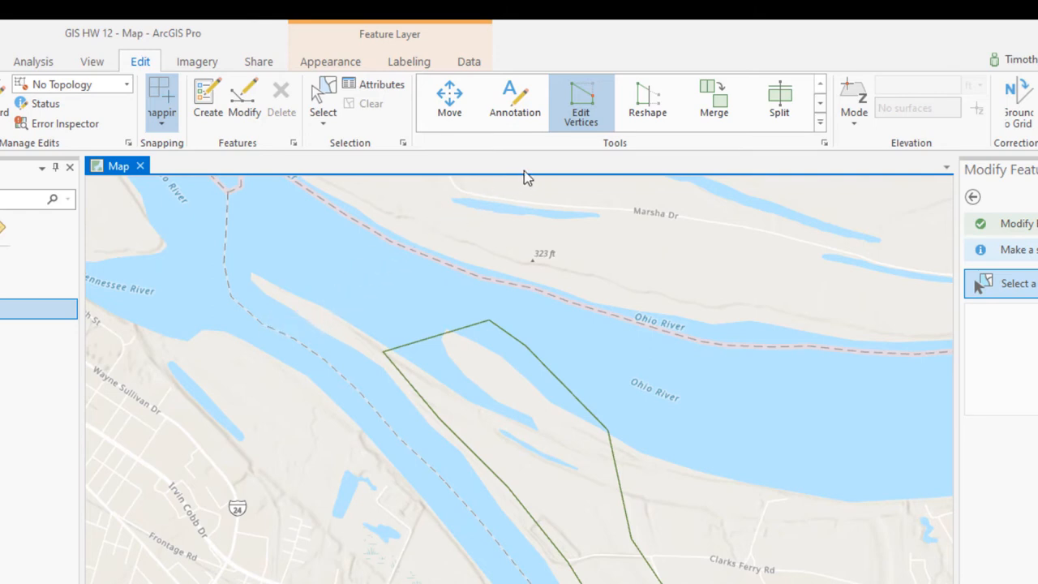
Step: Show the 1939 map again and move two west bank vertices near the river mouth closer to the water's edge
left_click(580, 121)
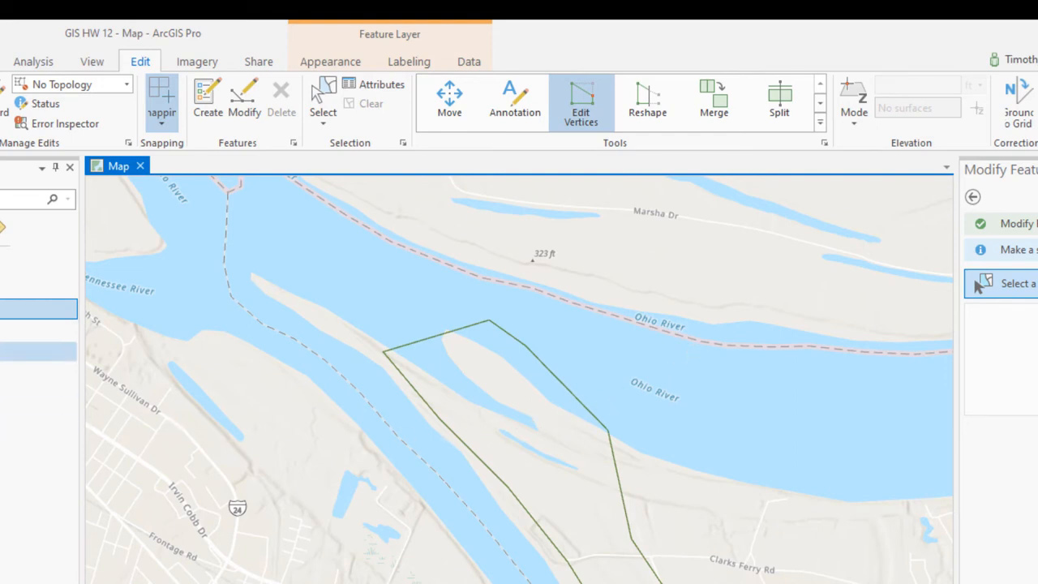
left_click(2, 351)
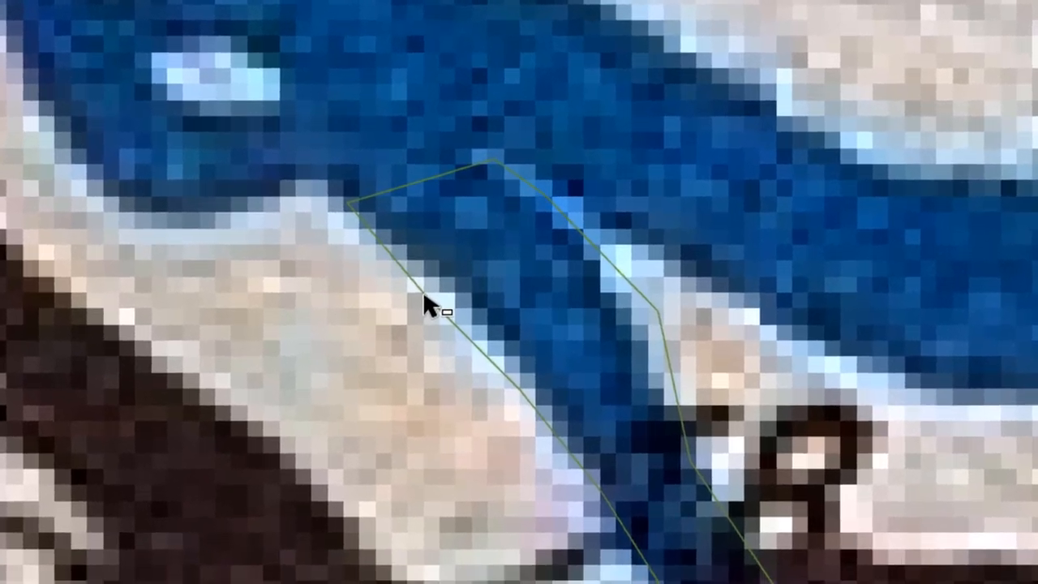
double_click(424, 295)
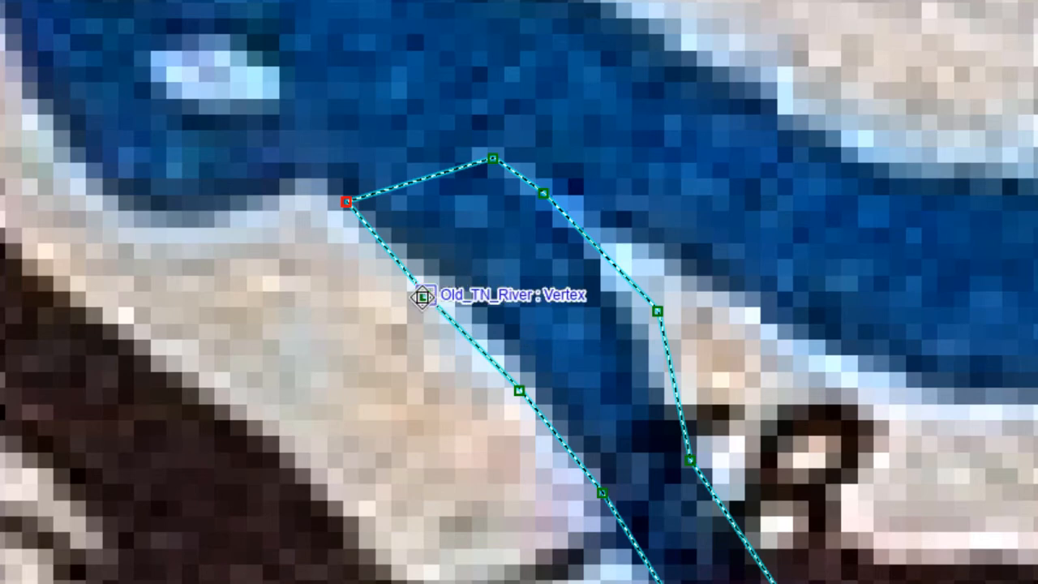
left_click_drag(424, 294, 443, 283)
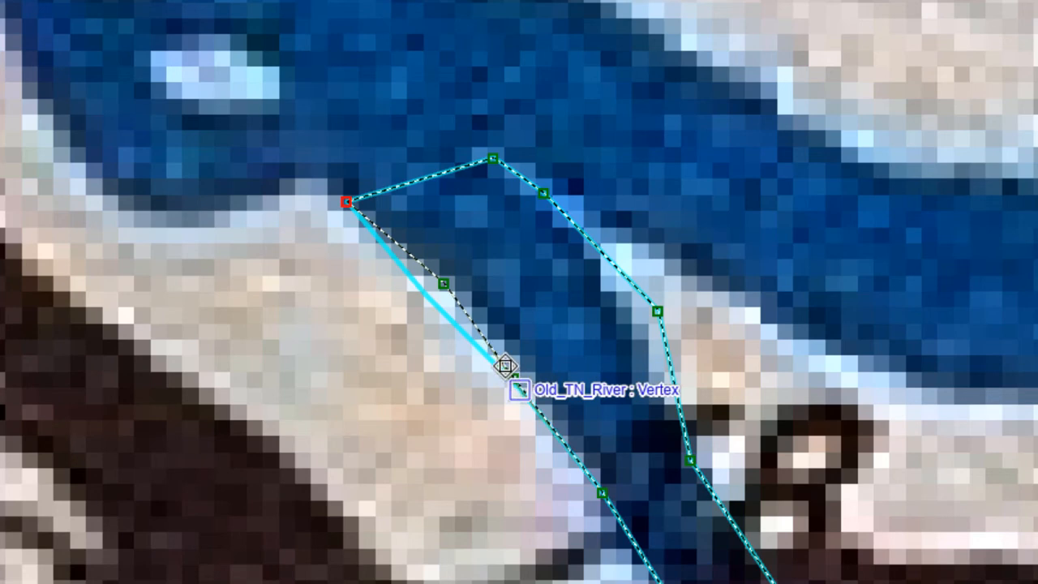
left_click_drag(505, 366, 498, 358)
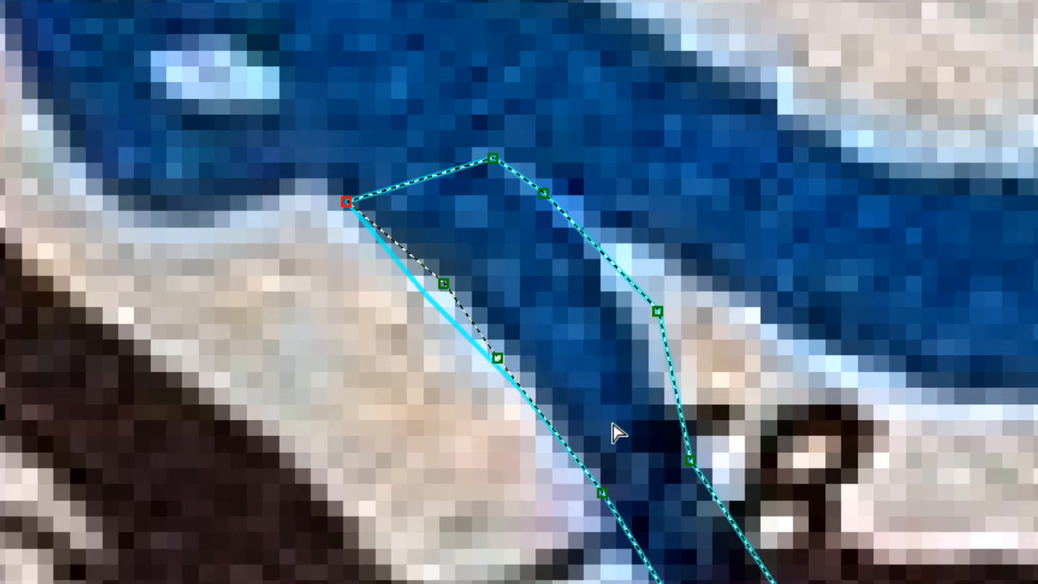
Step: Add a vertex between the two moved west bank vertices and delete the lower of the two
right_click(472, 323)
left_click(514, 336)
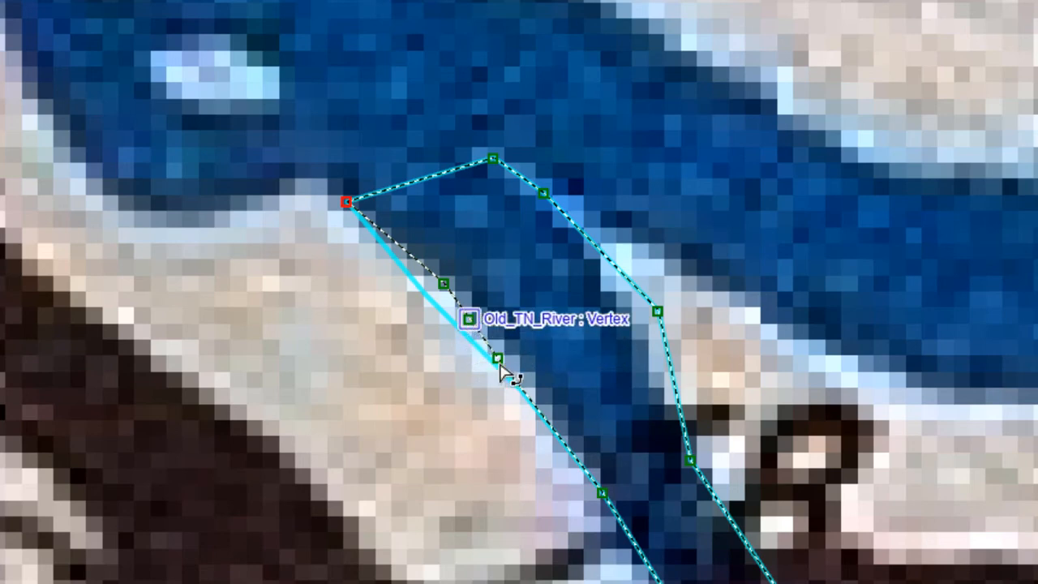
right_click(496, 357)
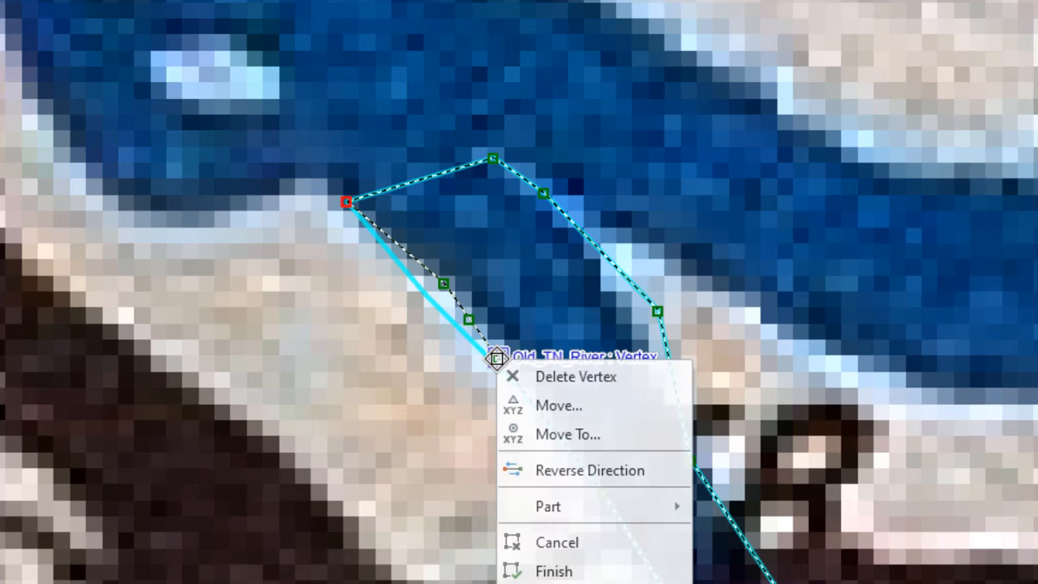
left_click(539, 374)
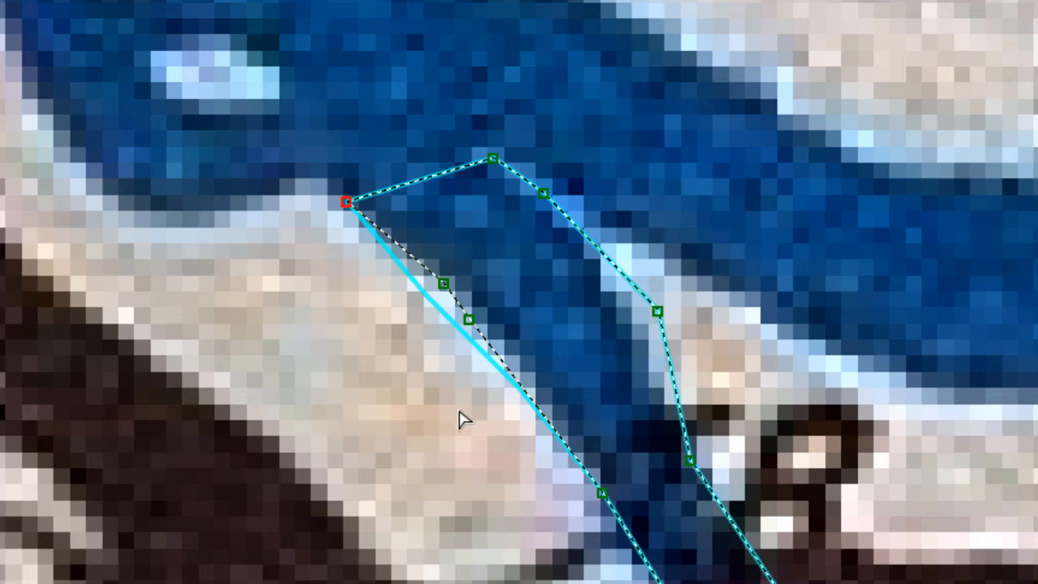
Step: Finish reshaping the river outline and save all edits
left_click(349, 335)
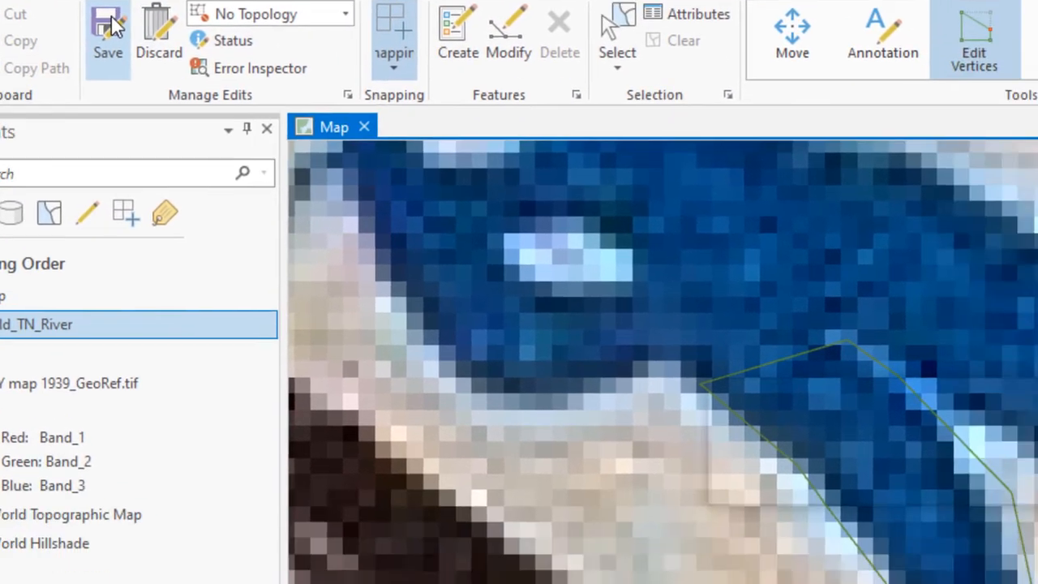
left_click(230, 131)
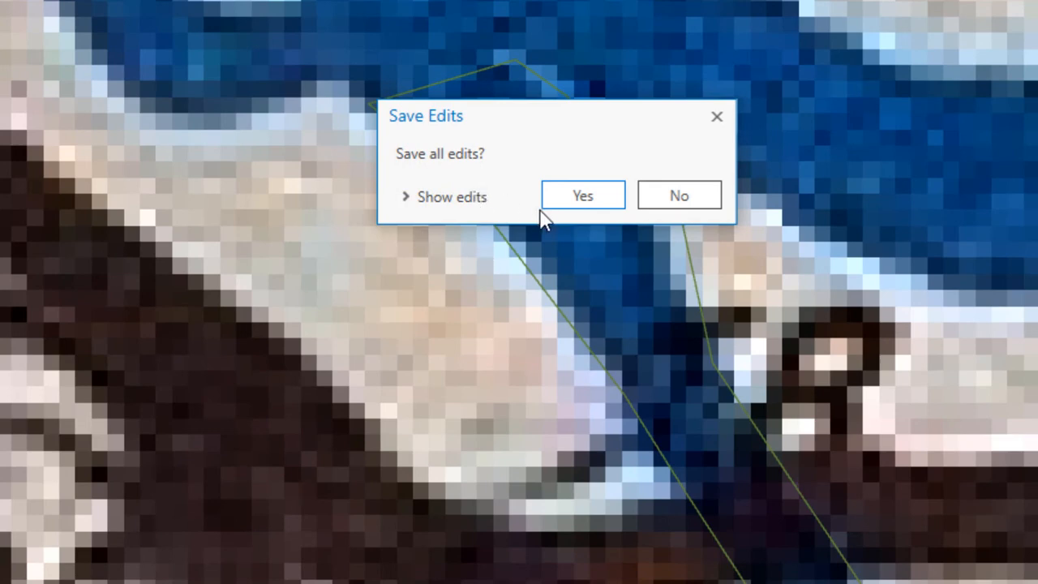
left_click(563, 198)
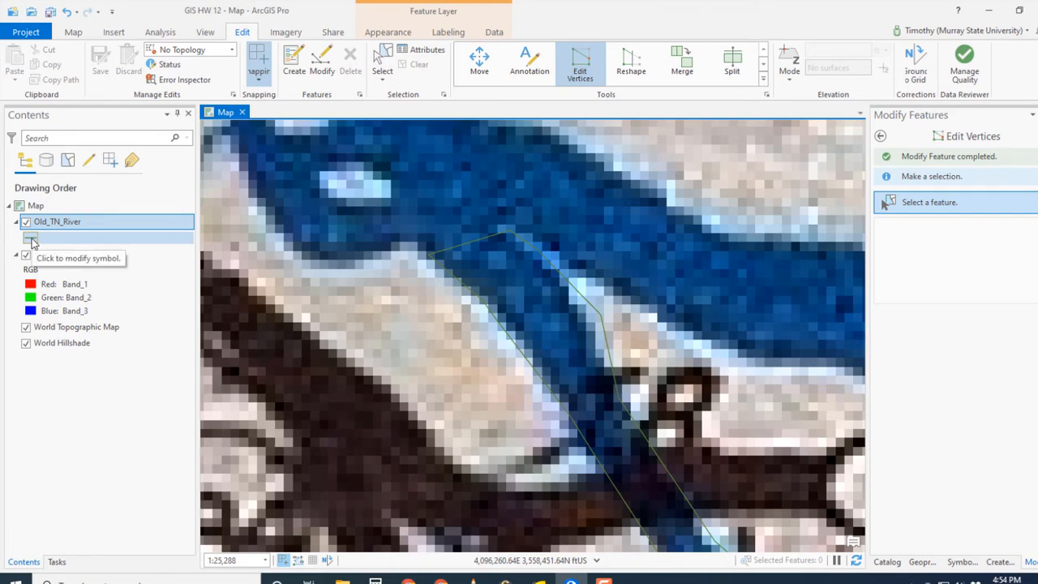
Step: Symbolize the Old_TN_River layer with a red line 3 pt wide and zoom to the layer's full extent
left_click(32, 240)
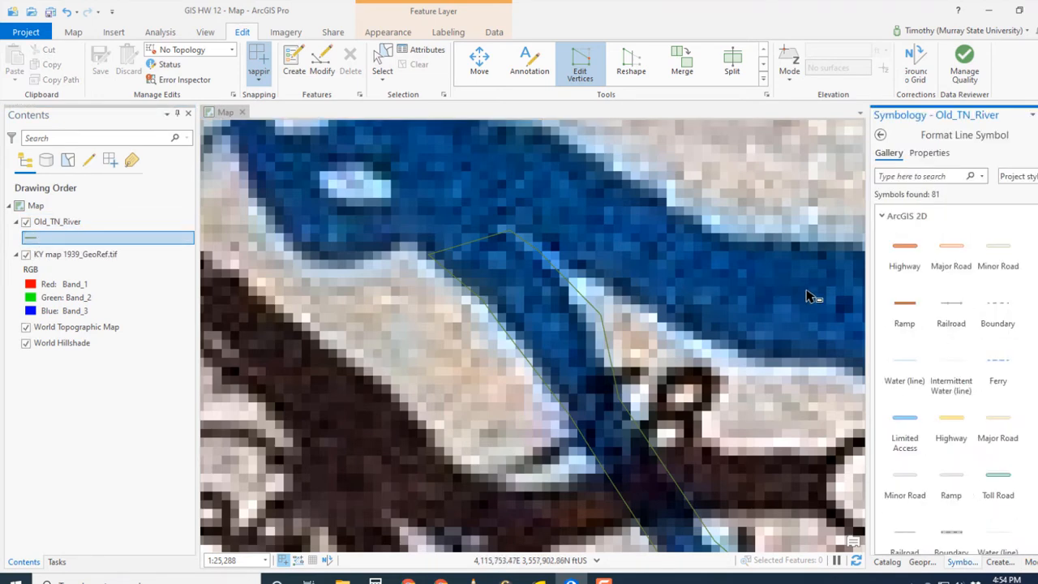
left_click(932, 153)
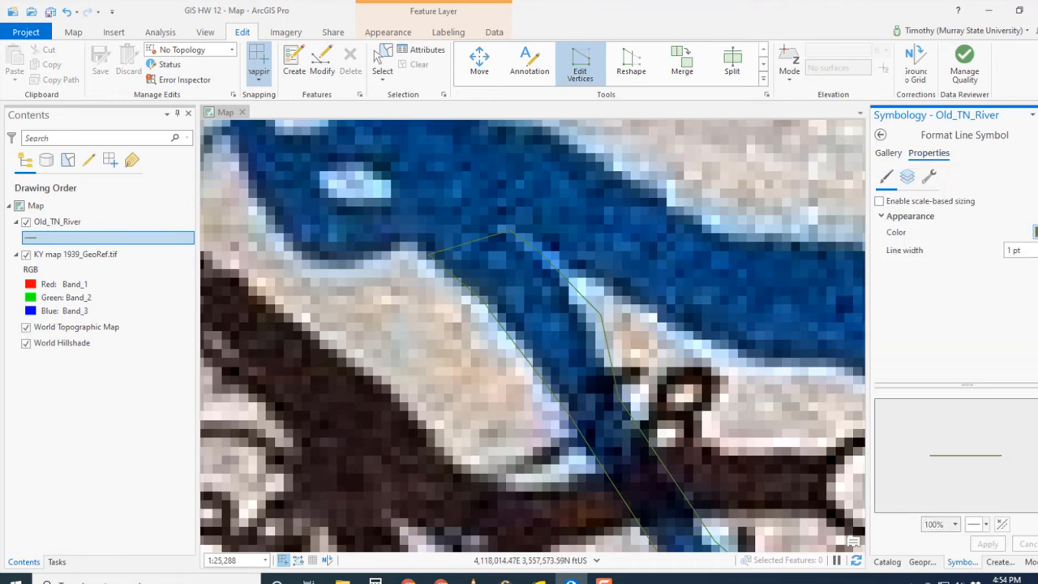
left_click(1035, 232)
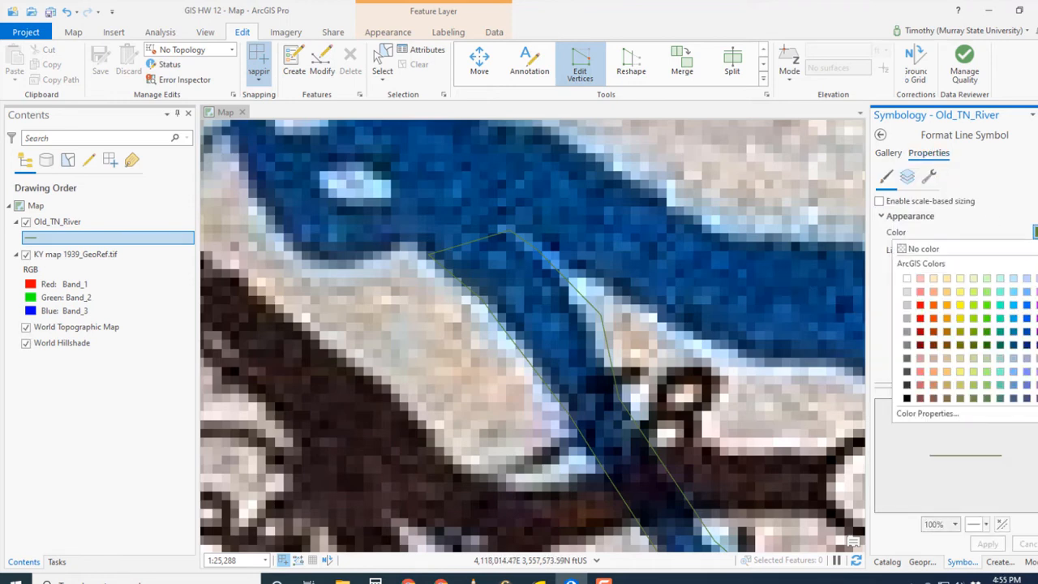
left_click(920, 305)
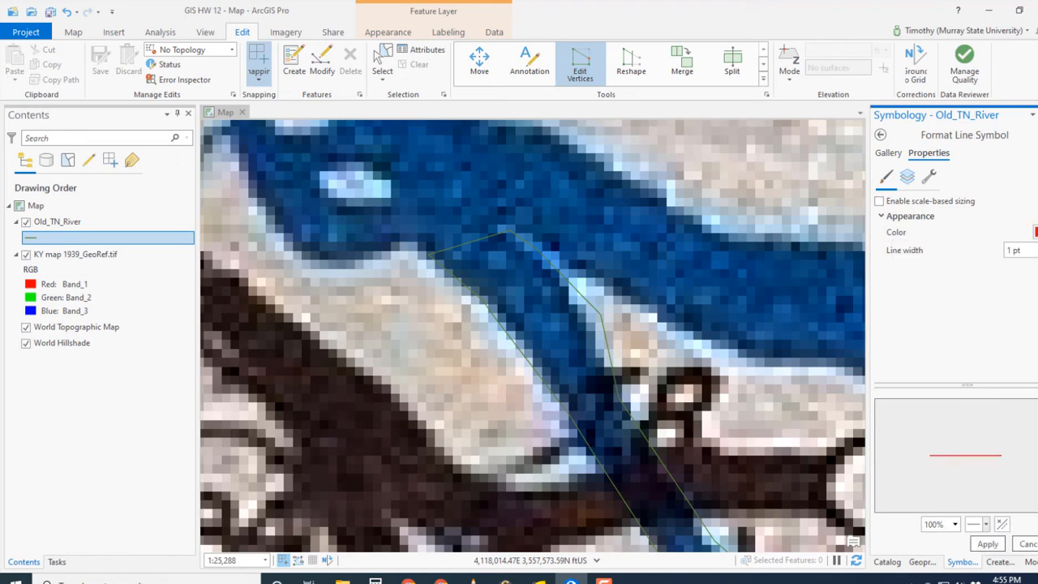
left_click(1037, 247)
left_click(1037, 246)
left_click(984, 542)
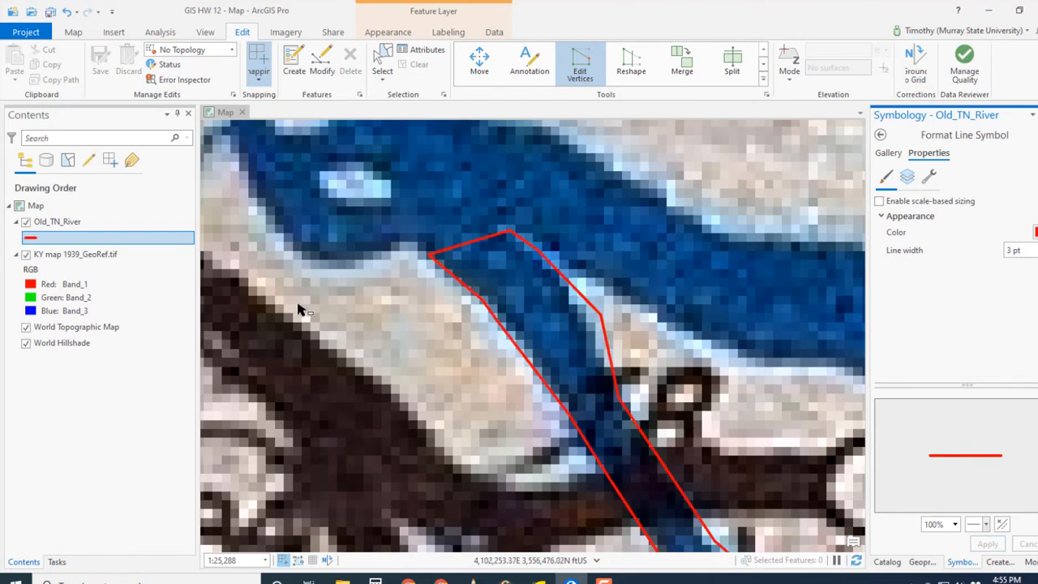
right_click(54, 223)
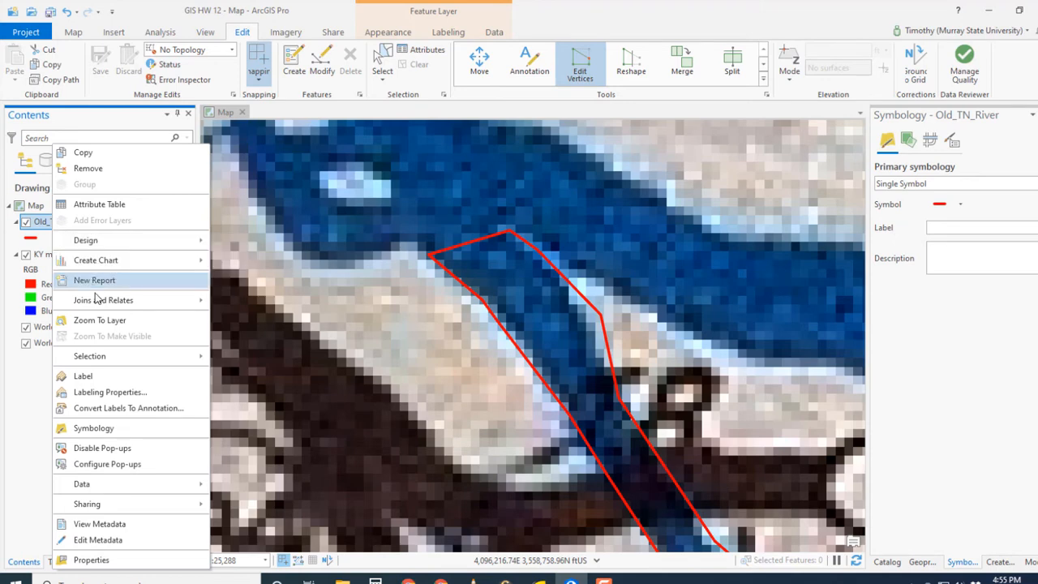
left_click(94, 320)
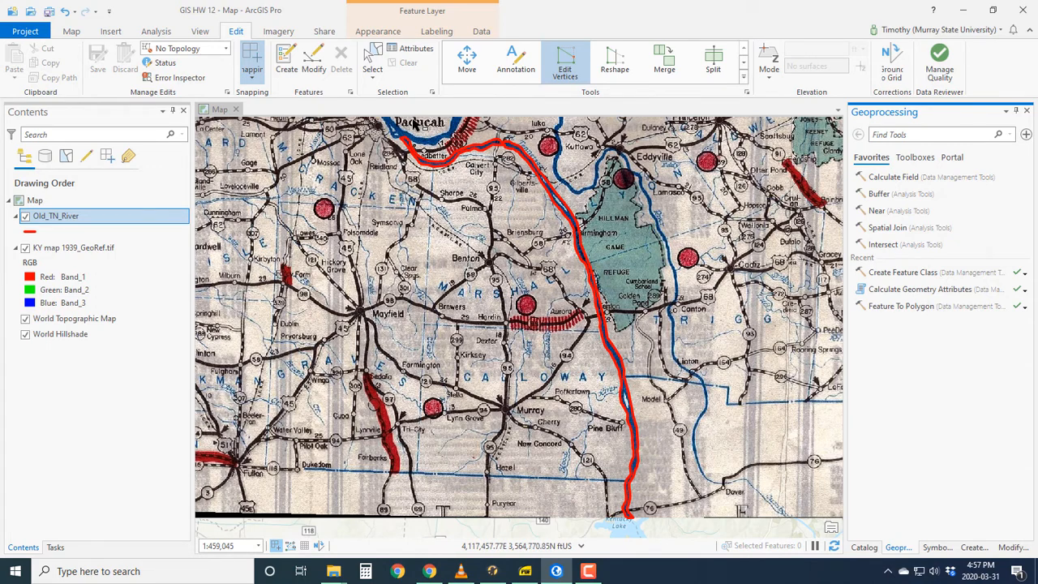
Step: Search the geoprocessing tools for "feature to polygon" and open the Feature To Polygon tool
left_click(157, 32)
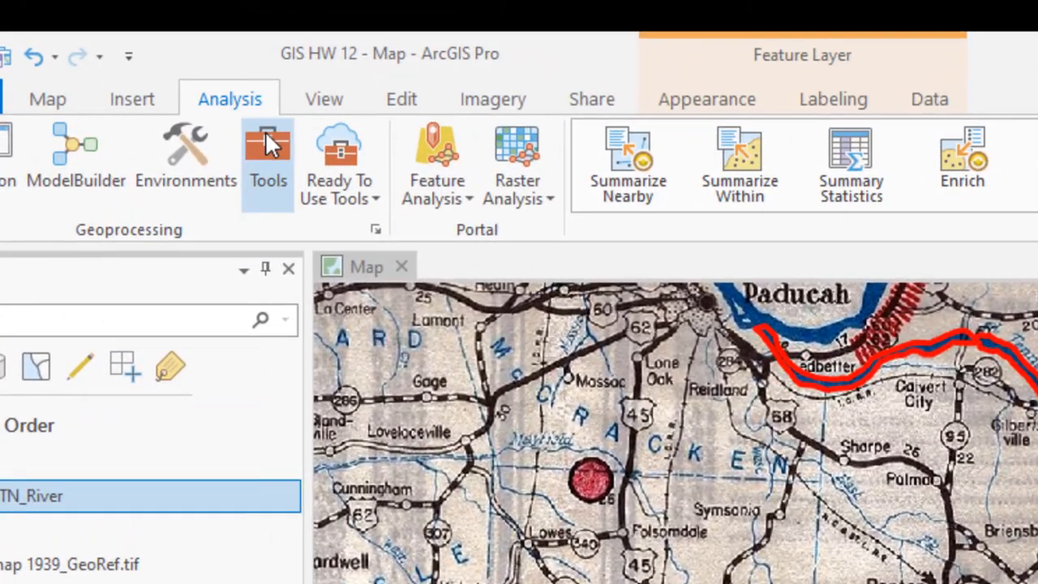
left_click(266, 132)
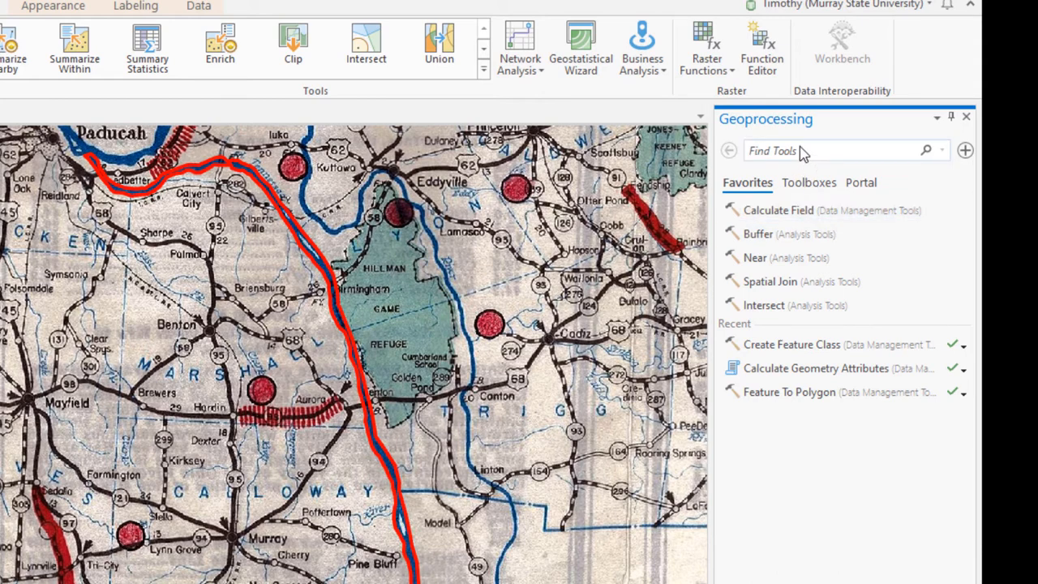
left_click(801, 152)
type("feature to polygon")
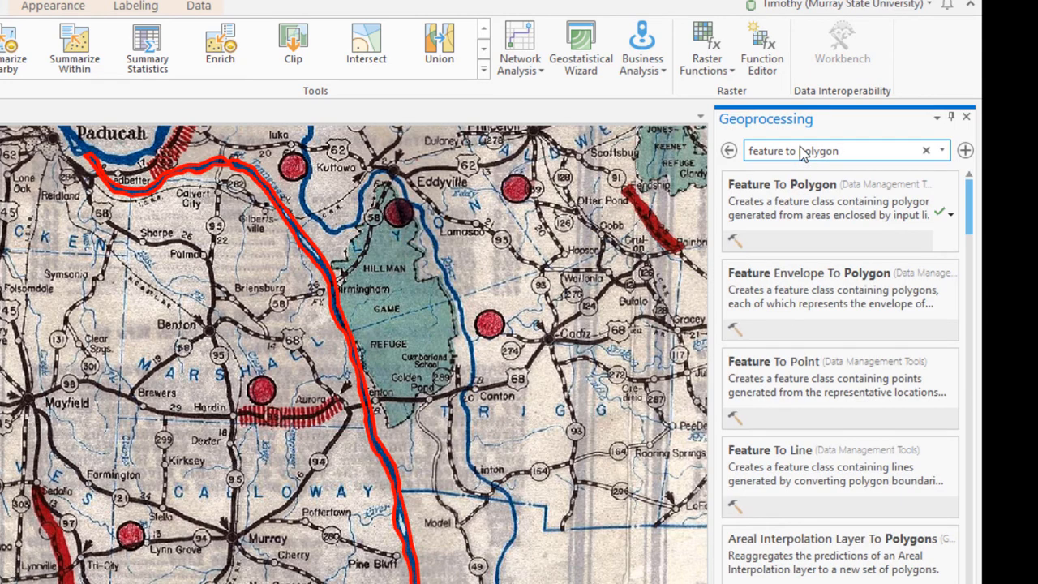
left_click(795, 211)
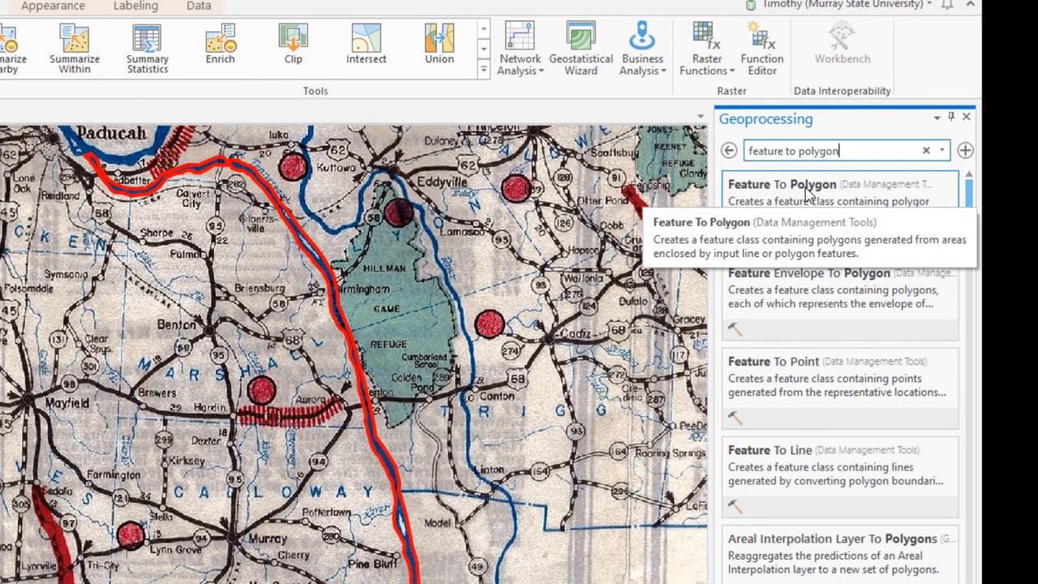
Step: Run Feature To Polygon on Old_TN_River with the output feature class named Old_TN_River_Polygon
left_click(807, 190)
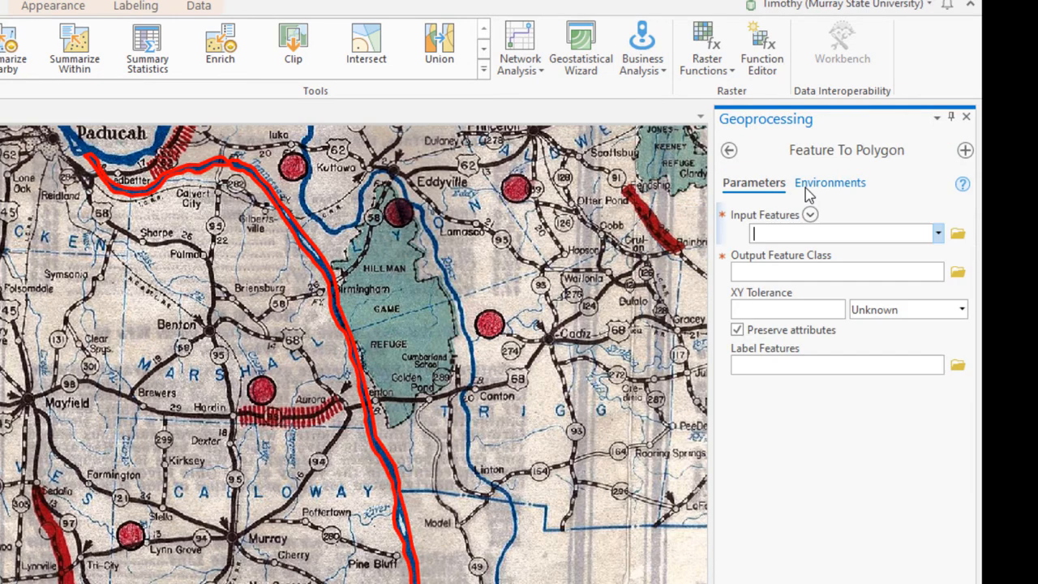
left_click(939, 235)
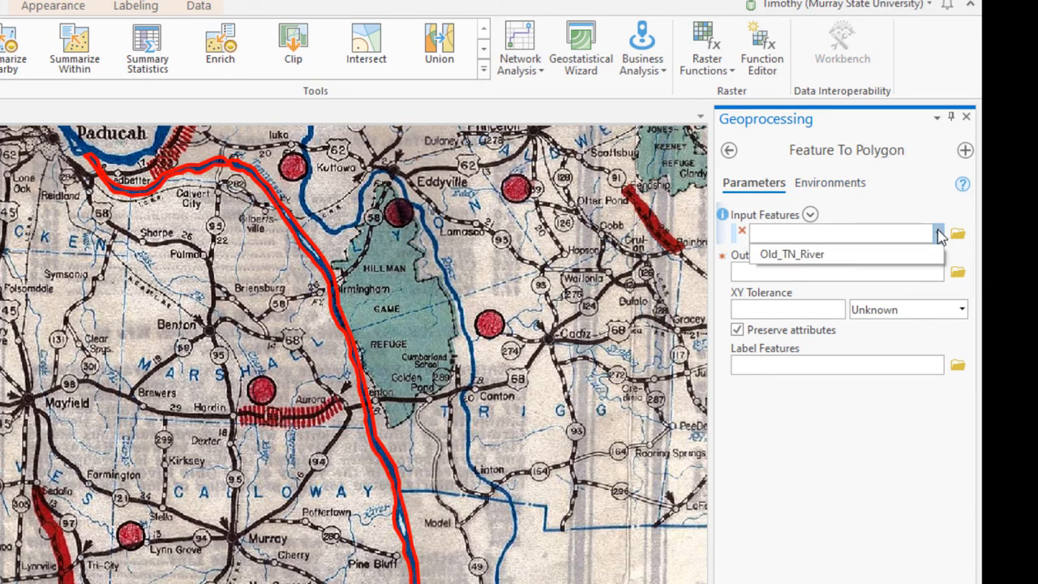
left_click(841, 258)
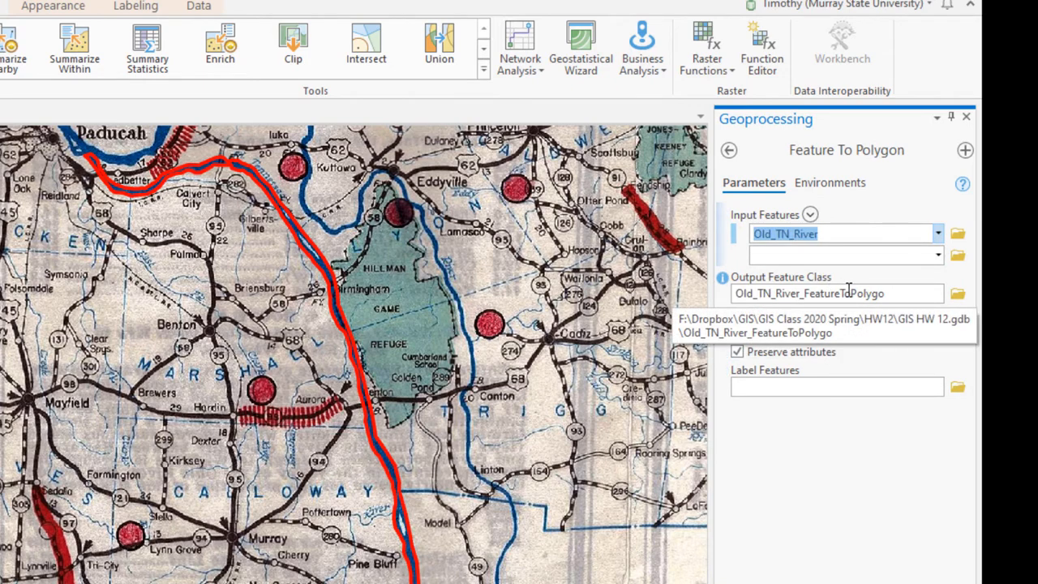
left_click(883, 296)
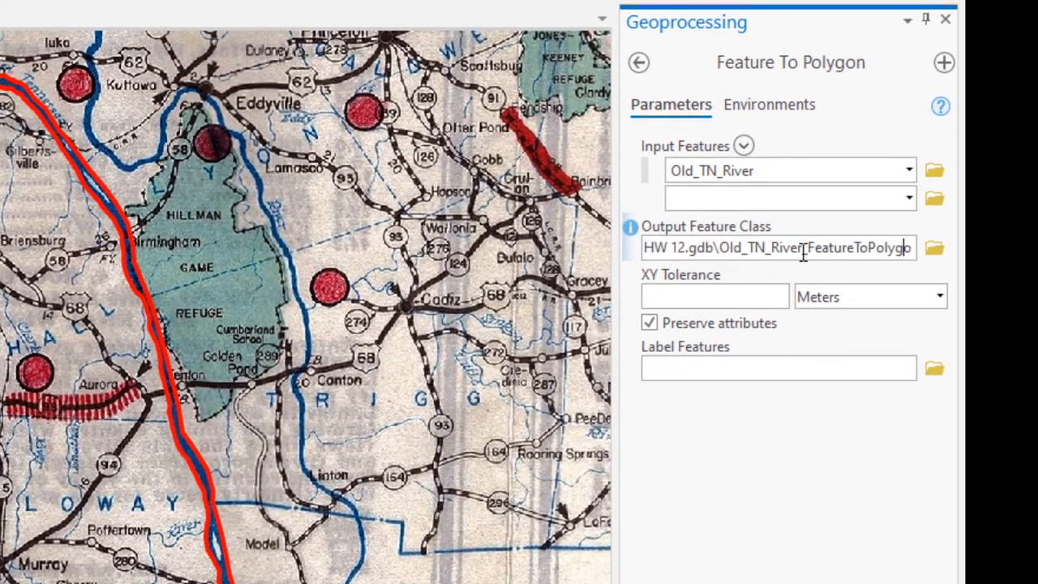
left_click_drag(809, 249, 870, 254)
key("BackSpace")
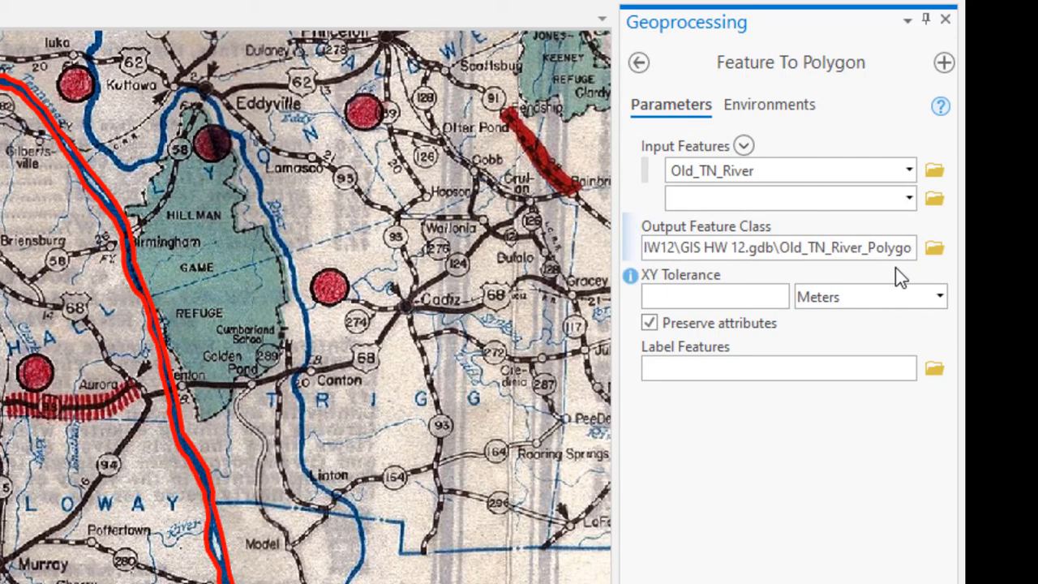
type("n")
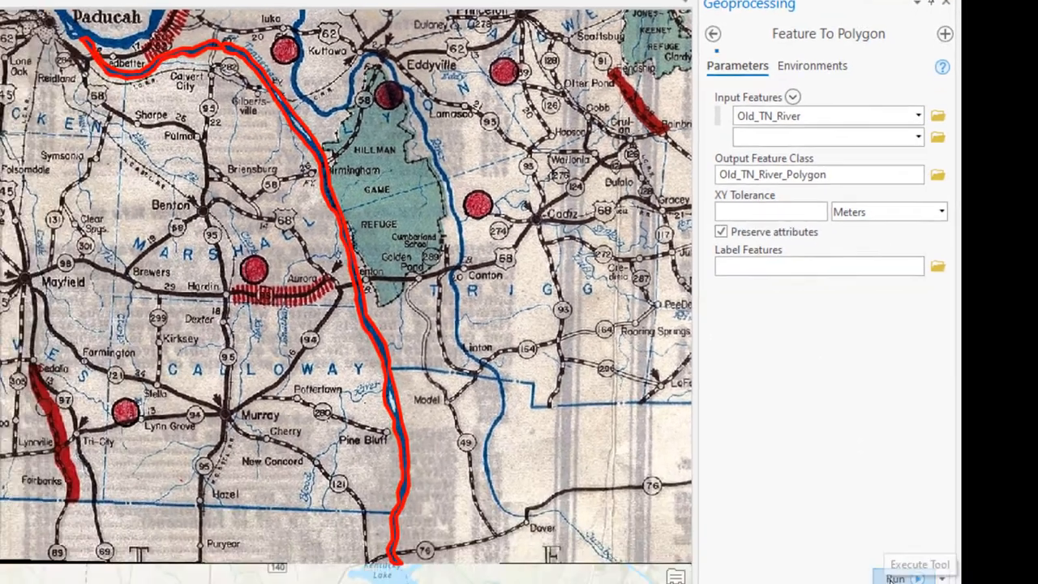
left_click(902, 437)
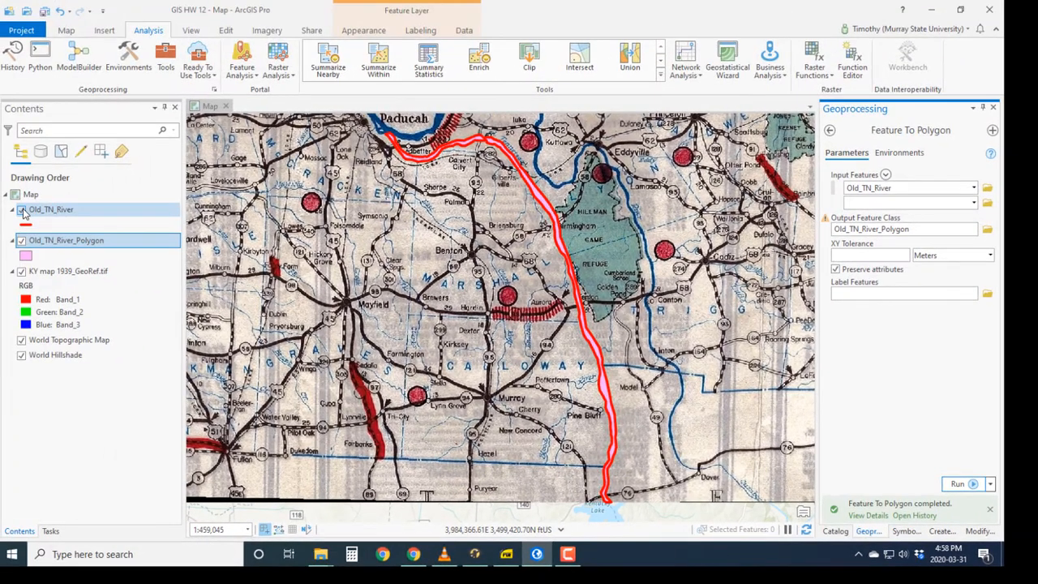
Step: Hide the Old_TN_River line layer and toggle the Old_TN_River_Polygon layer to examine the river islands near Gilbertsville
left_click(23, 211)
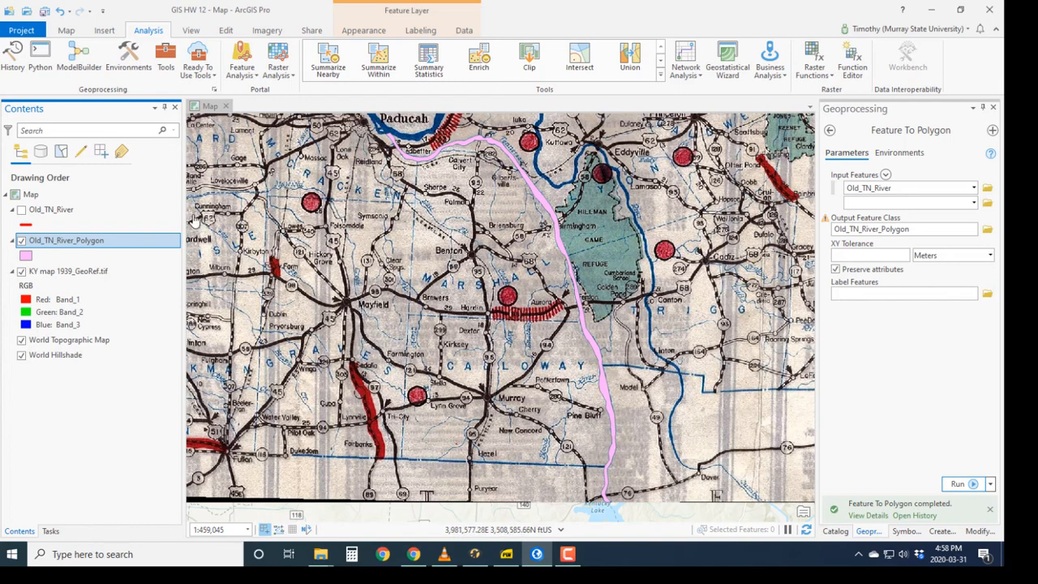
left_click(22, 241)
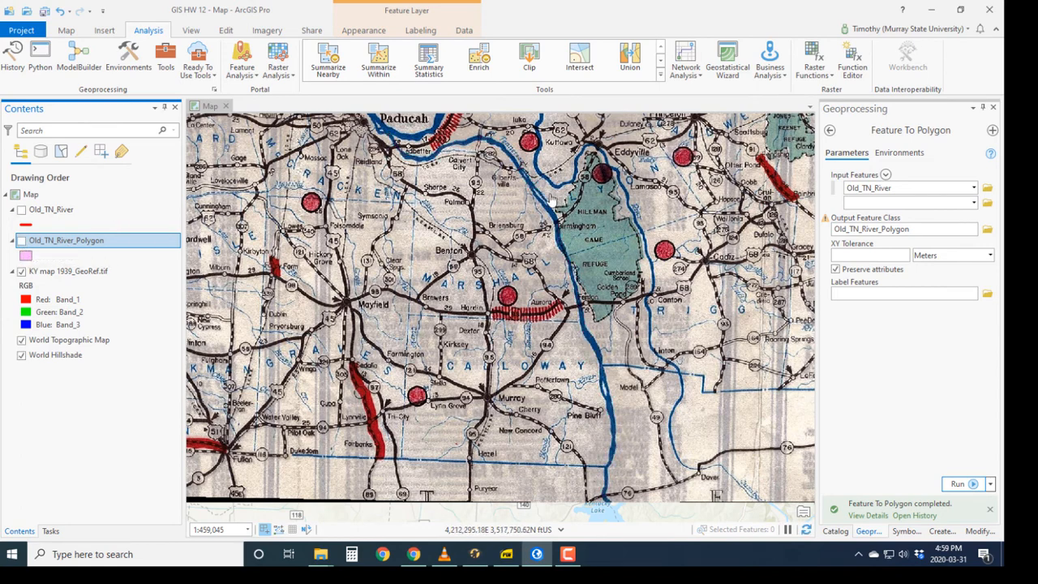
scroll(541, 191, "up", 4)
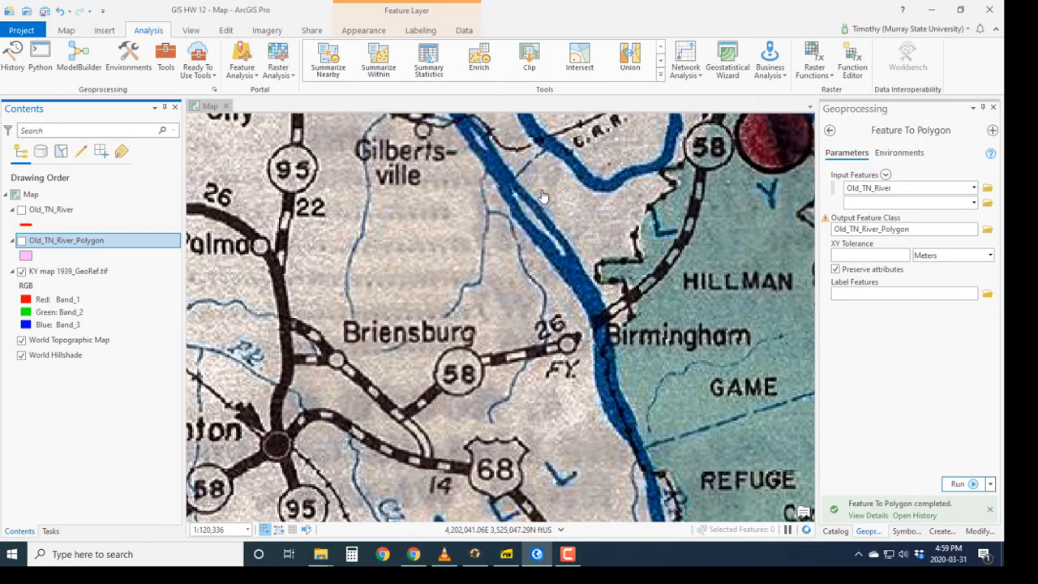
left_click_drag(543, 193, 572, 278)
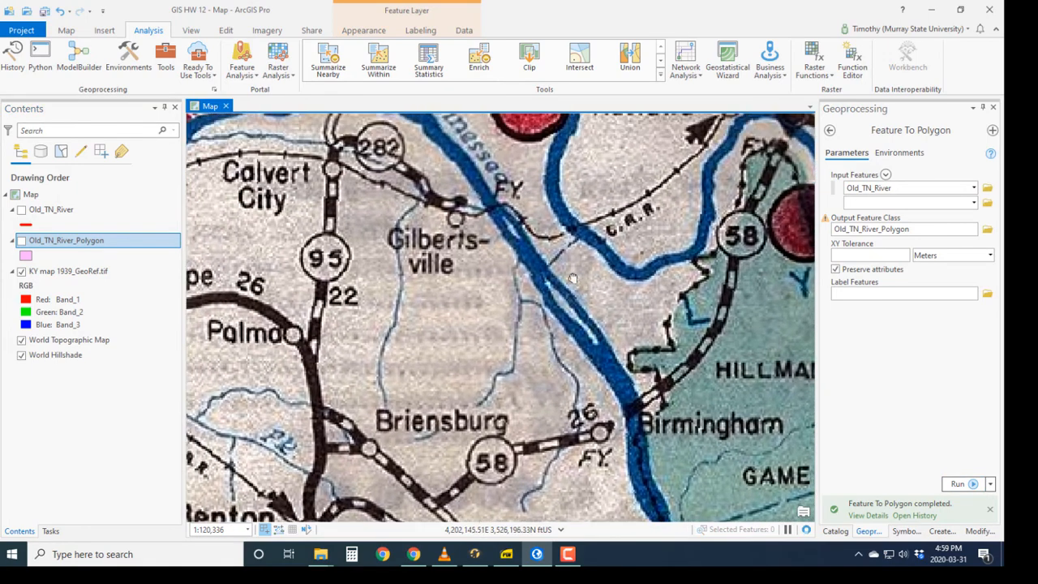
scroll(572, 278, "up", 2)
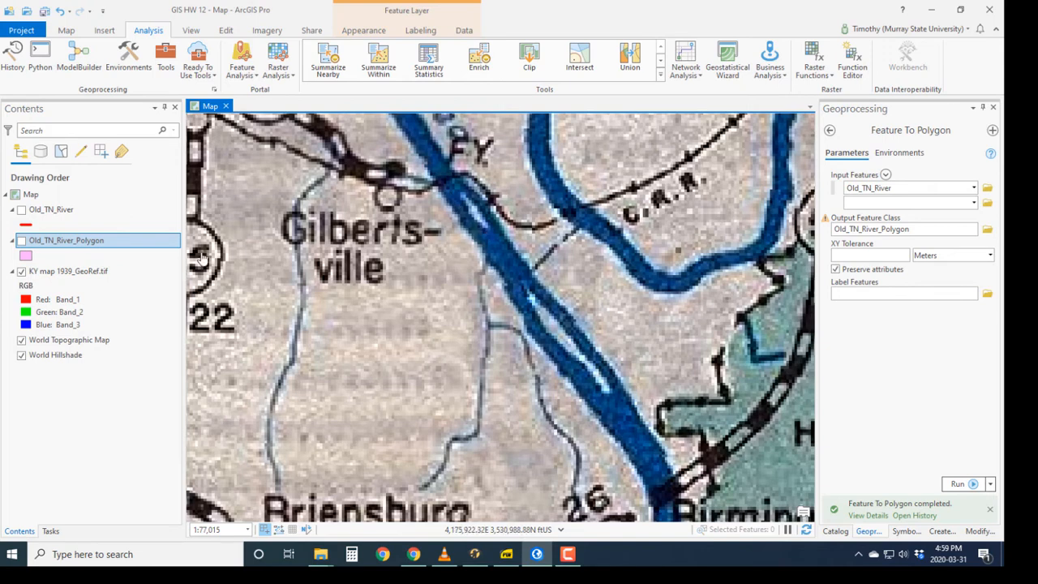
left_click(21, 242)
left_click(22, 242)
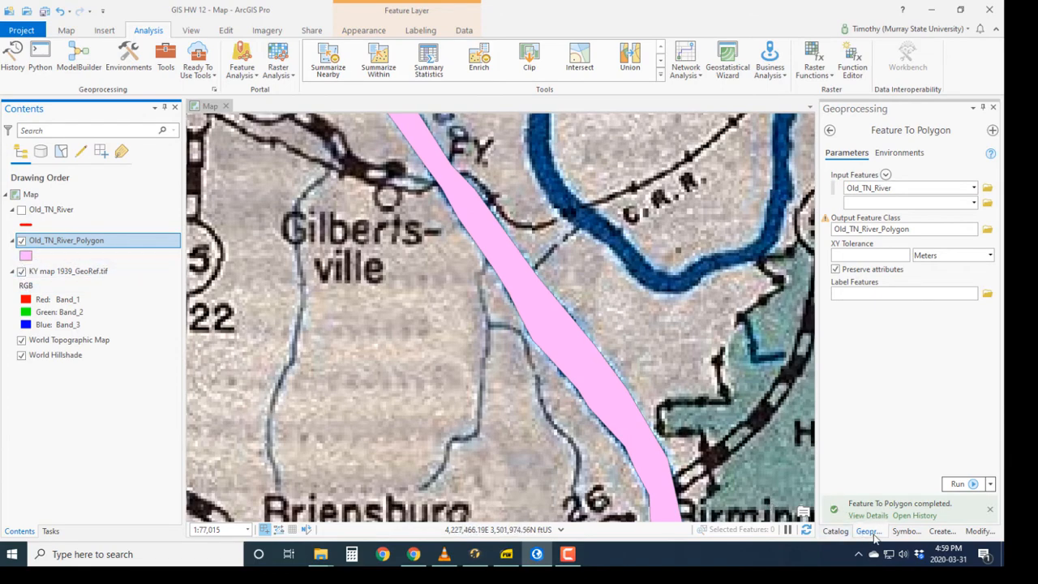
Step: Search the symbol gallery for "hollow" and apply the thicker black Extent Hollow symbol to Old_TN_River_Polygon
left_click(905, 531)
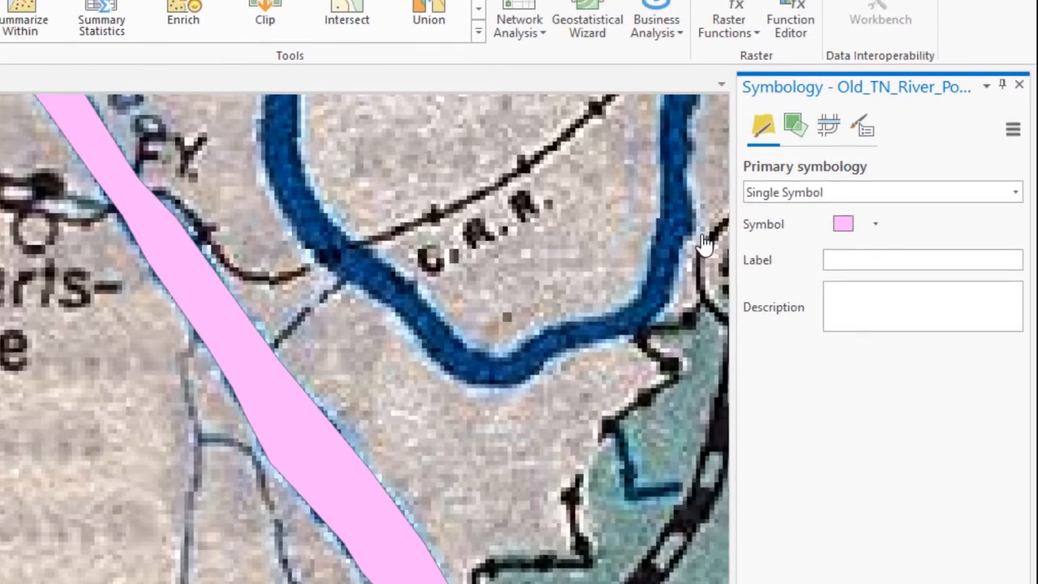
left_click(843, 224)
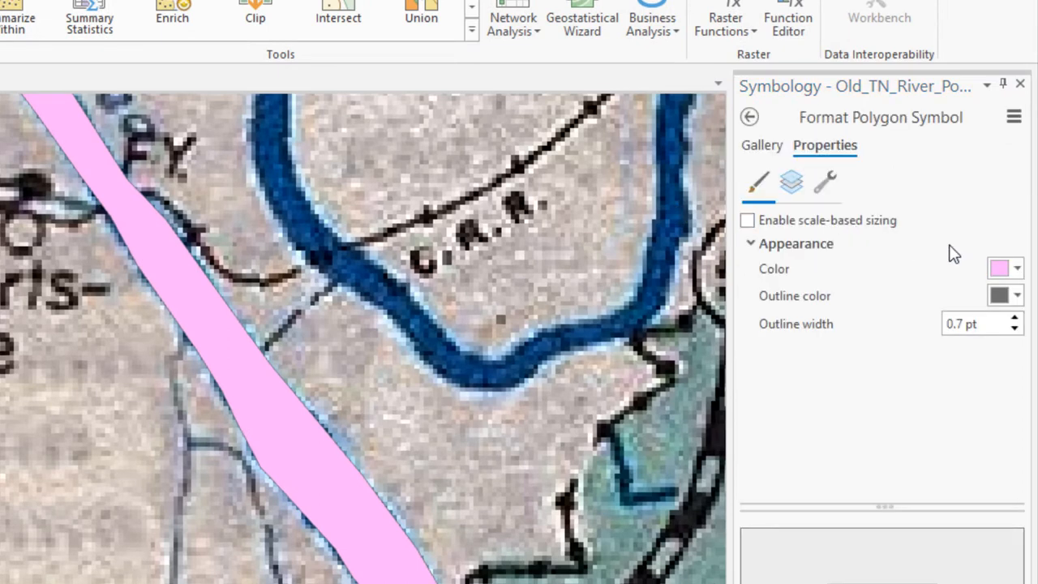
left_click(763, 146)
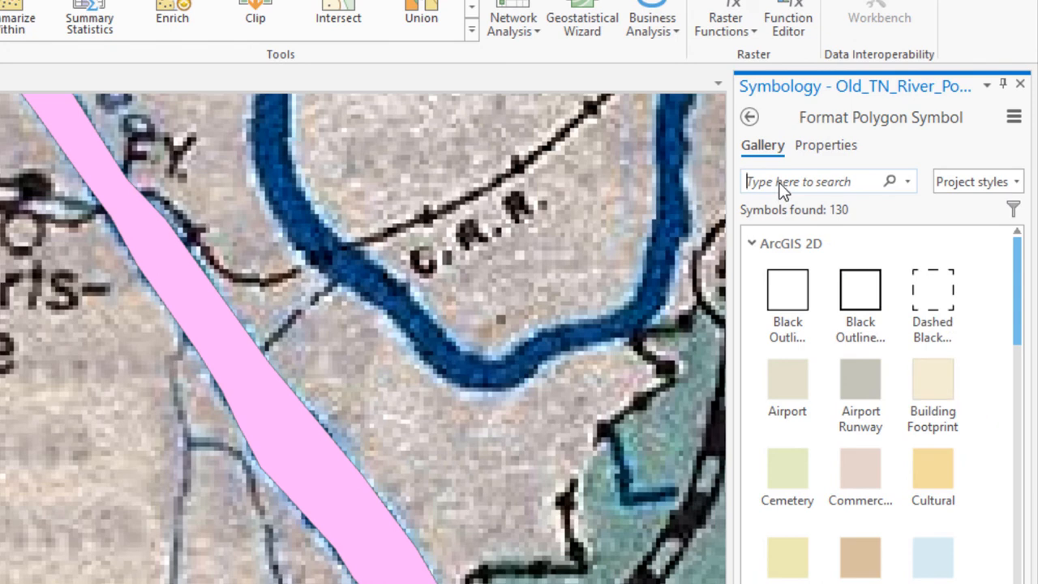
type("hollow")
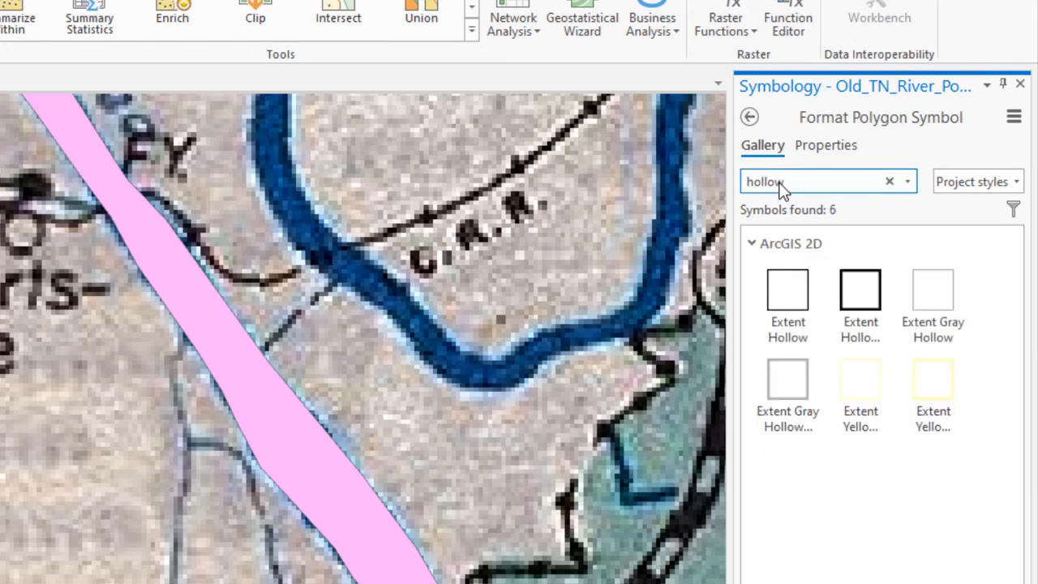
left_click(852, 292)
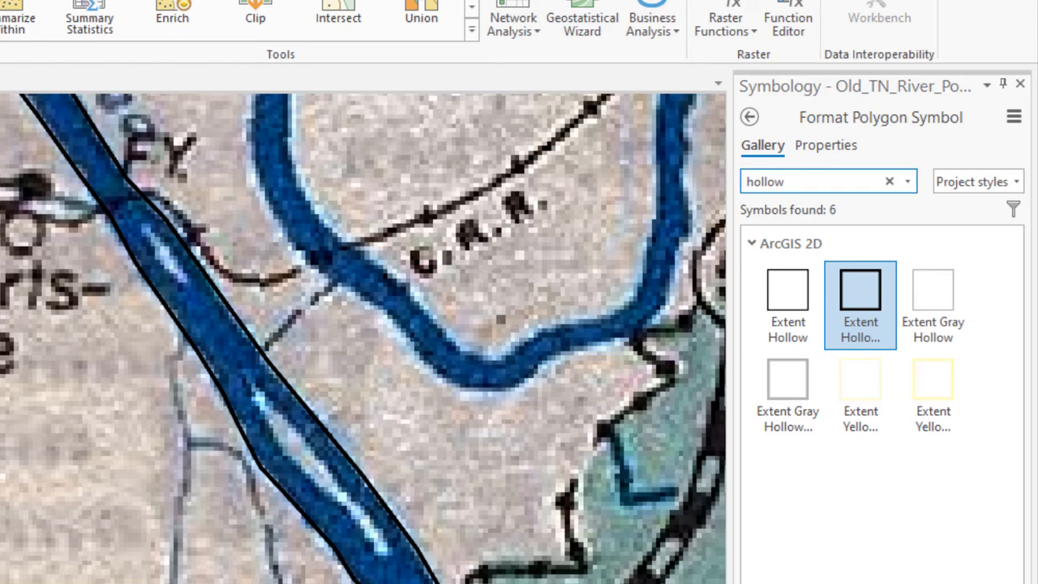
Step: Start the Split tool for modifying features and select the river polygon near Gilbertsville
left_click(240, 71)
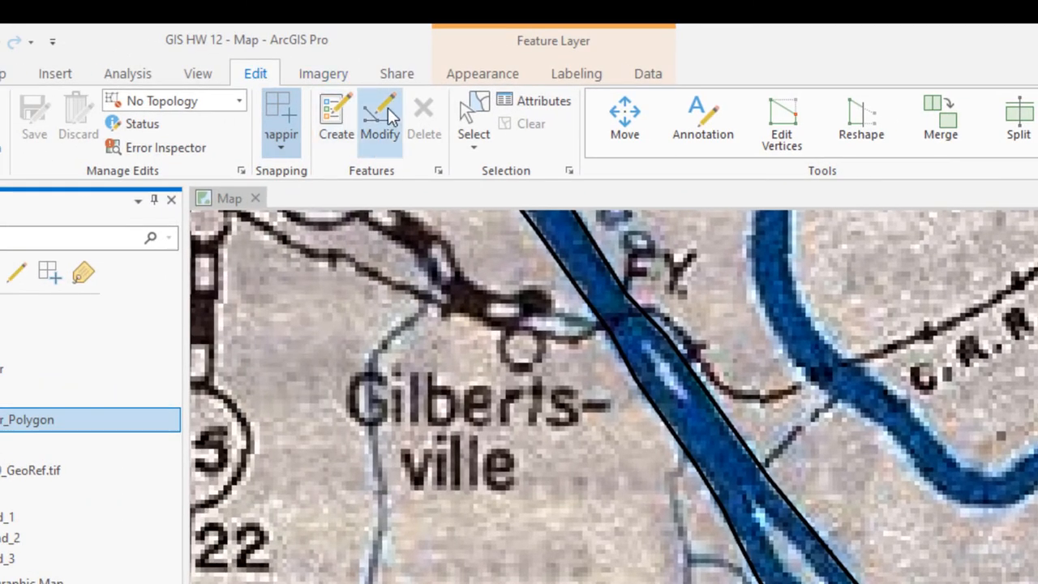
left_click(390, 116)
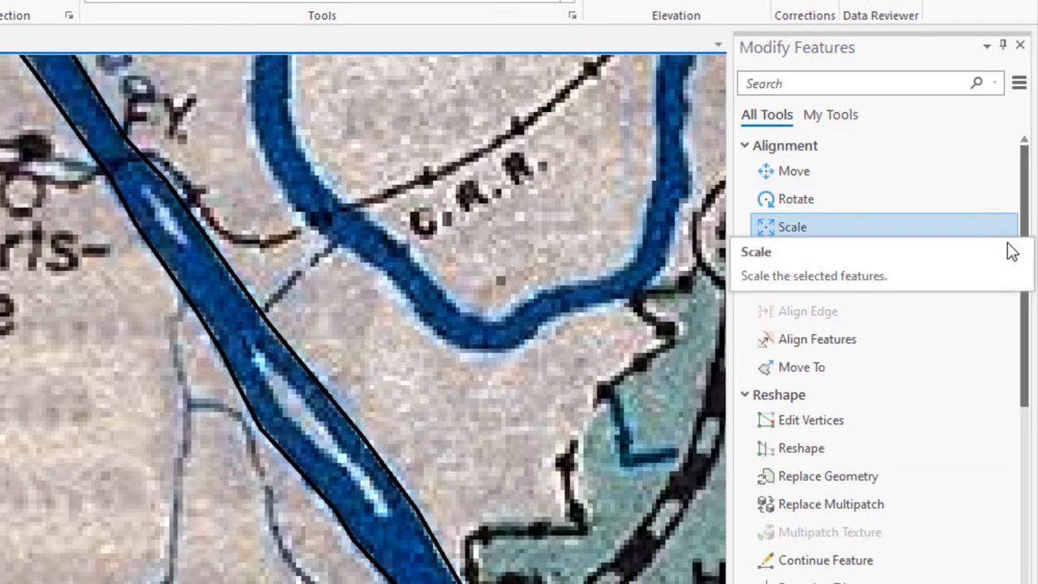
left_click_drag(1026, 331, 1026, 518)
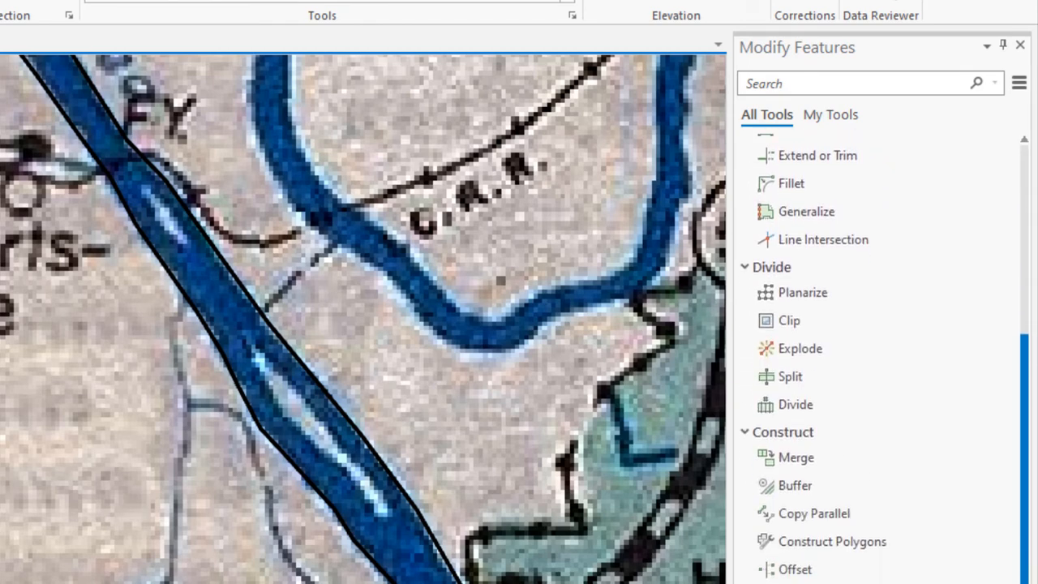
left_click(791, 377)
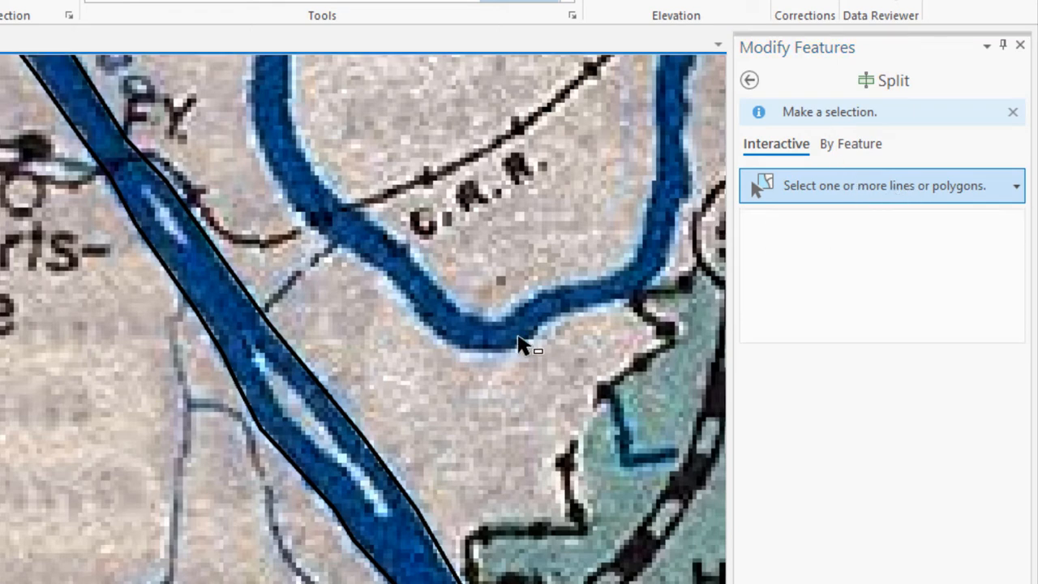
left_click(229, 316)
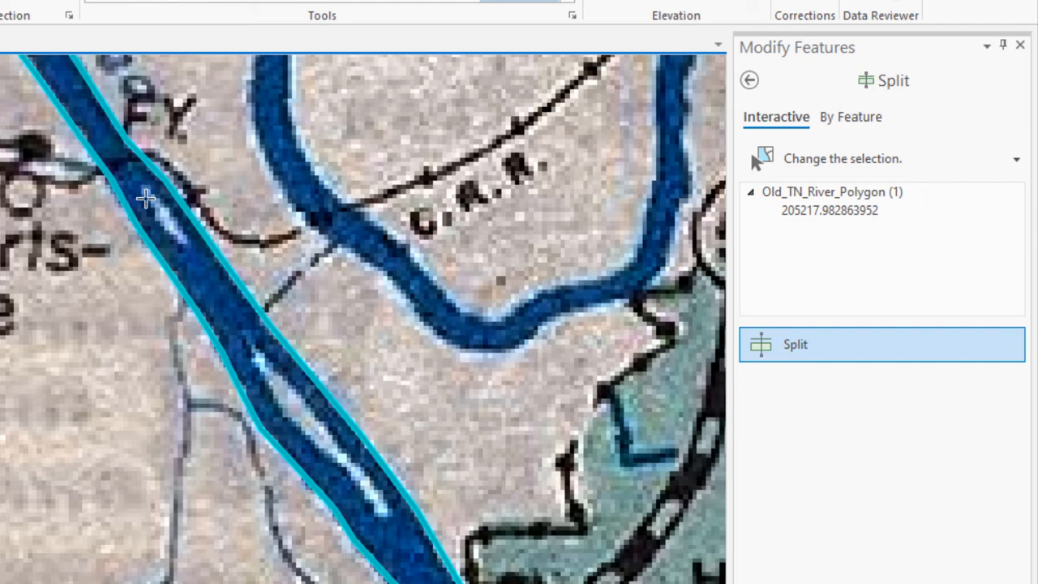
Step: Trace around the small island southeast of Gilbertsville and split it from the river polygon with Square and Finish
scroll(145, 199, "down", 2)
scroll(146, 199, "up", 5)
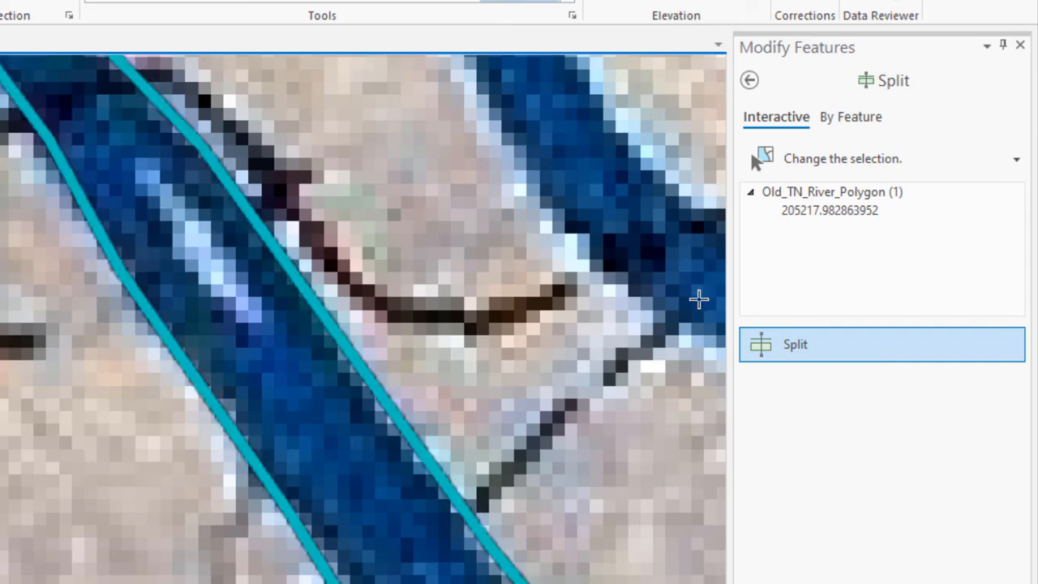
left_click(155, 232)
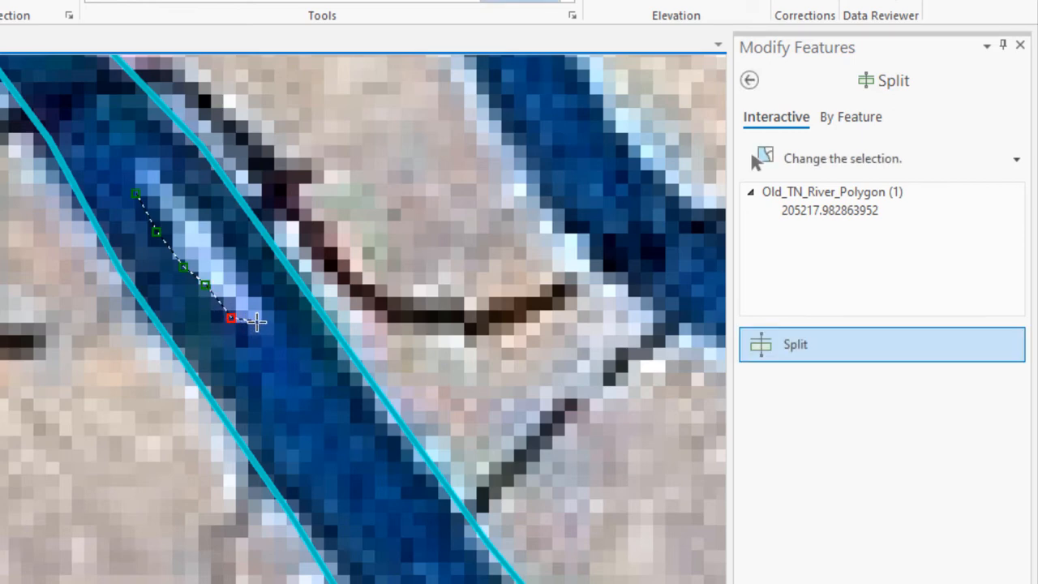
left_click(256, 322)
left_click(261, 288)
left_click(229, 250)
left_click(192, 212)
left_click(168, 180)
left_click(147, 161)
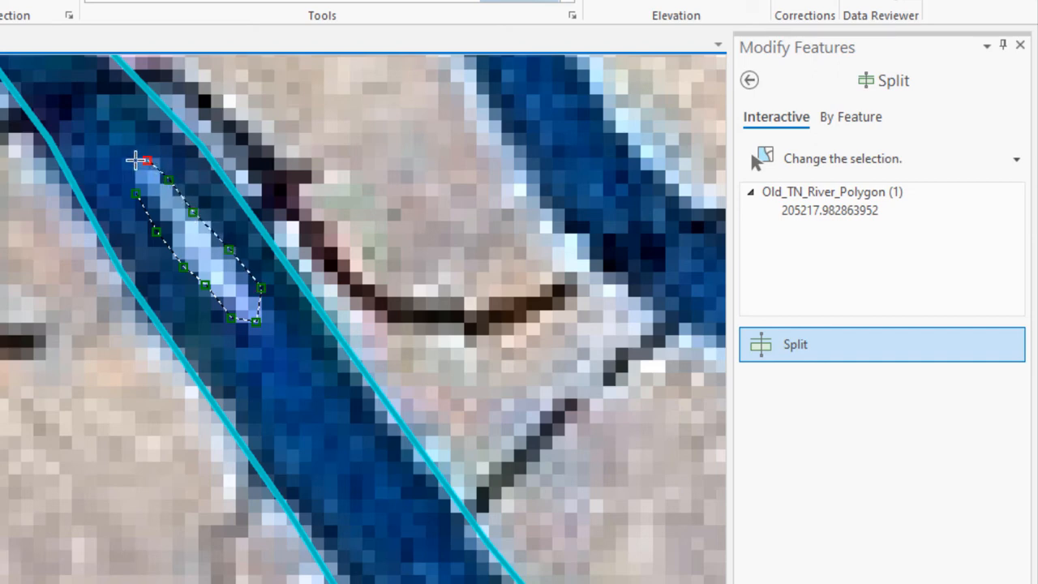
left_click(131, 170)
right_click(130, 187)
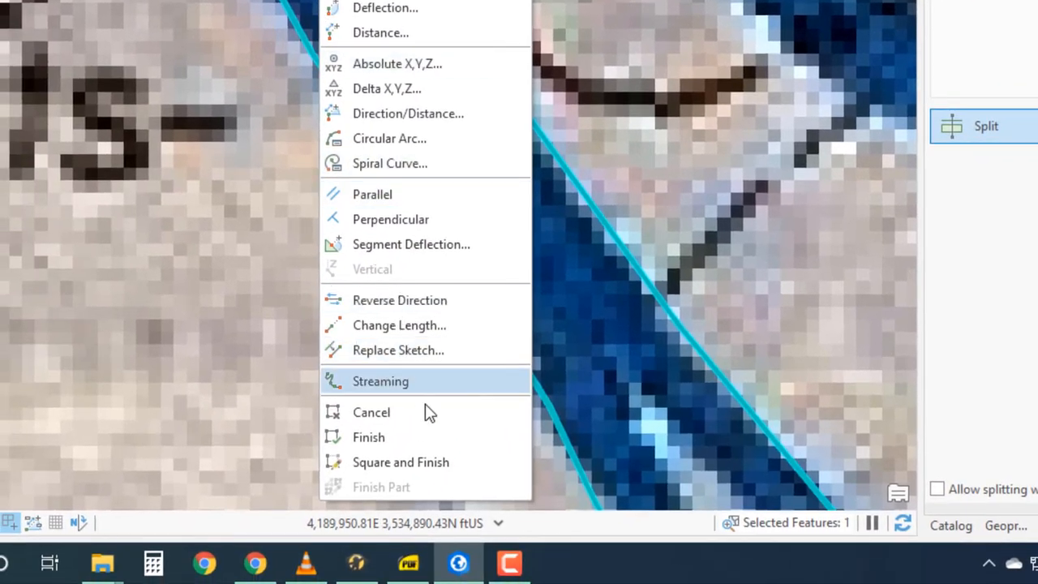
left_click(421, 467)
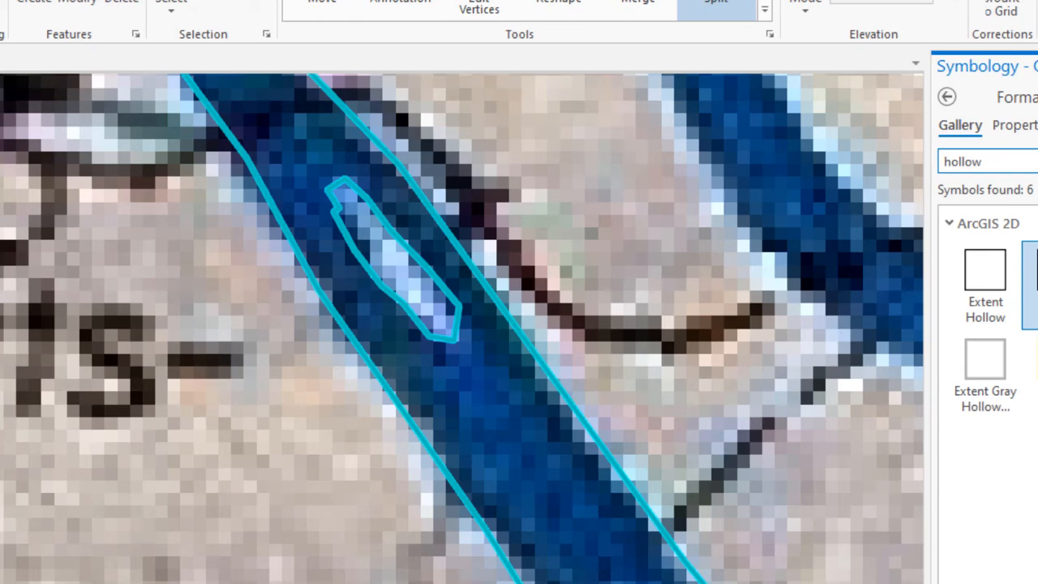
Step: Symbolize the Old_TN_River_Polygon layer with a solid light blue fill
left_click(946, 96)
left_click(1031, 205)
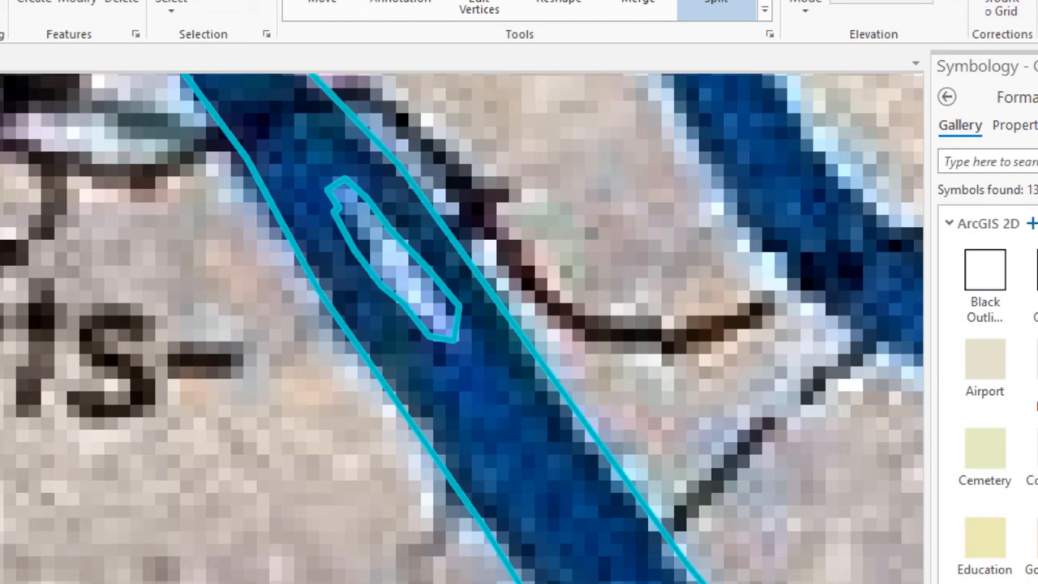
left_click(1037, 270)
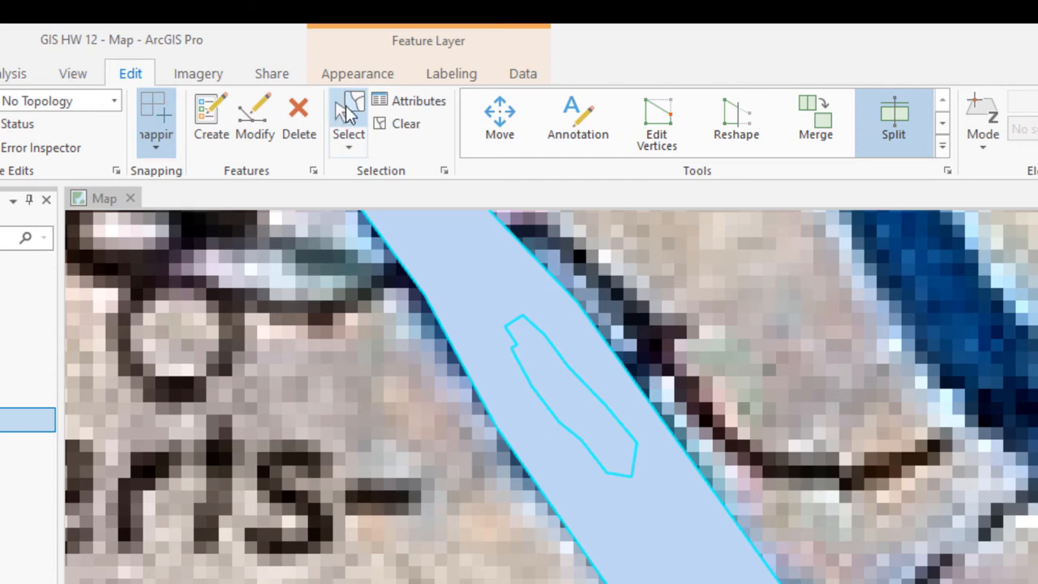
Step: Select and delete only the split-off island polygon, and symbolize Old_TN_River_Polygon with the Black Outline (2 pts) symbol
left_click(345, 109)
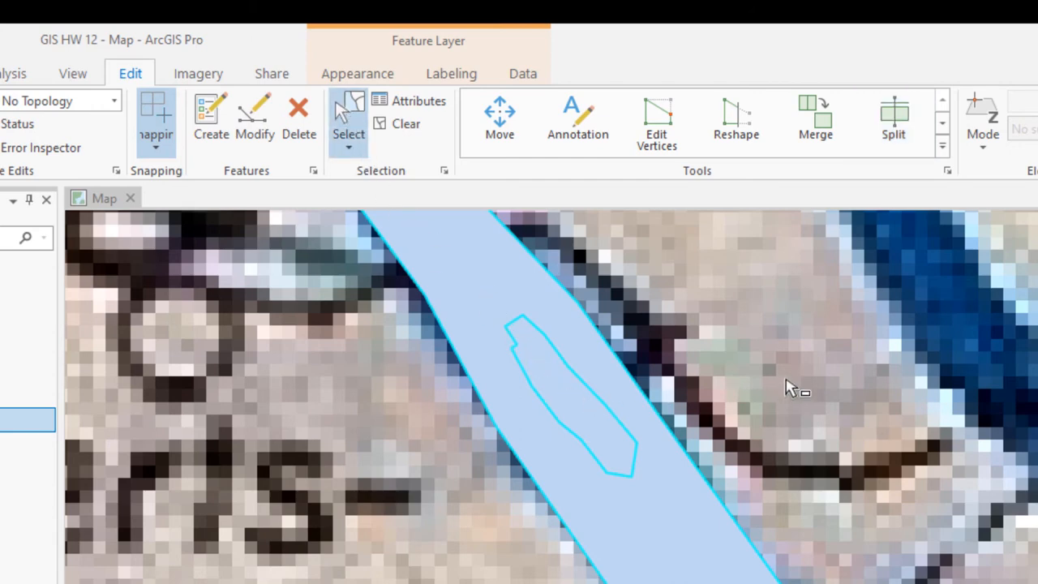
left_click(773, 389)
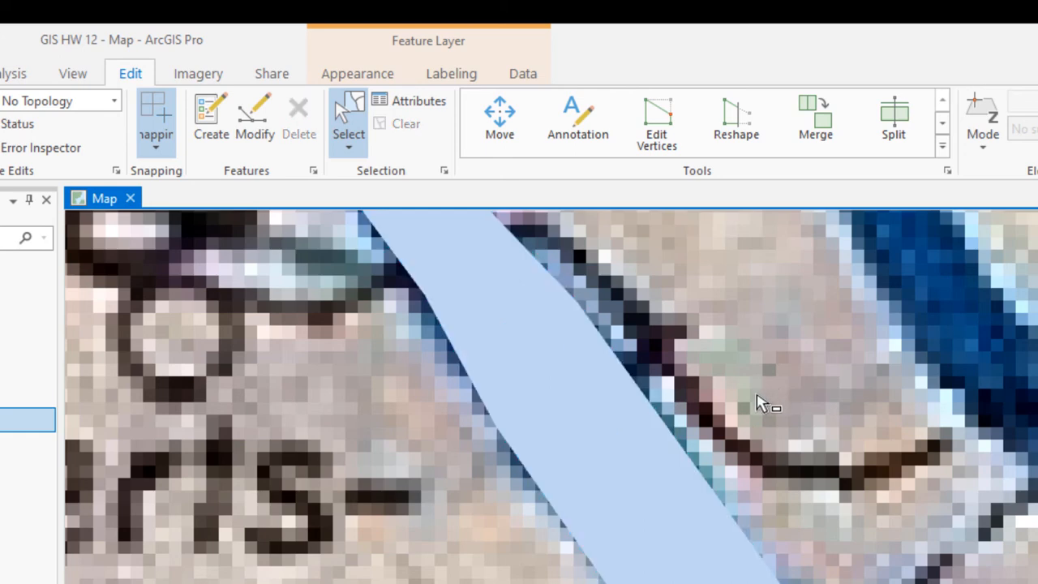
left_click(582, 422)
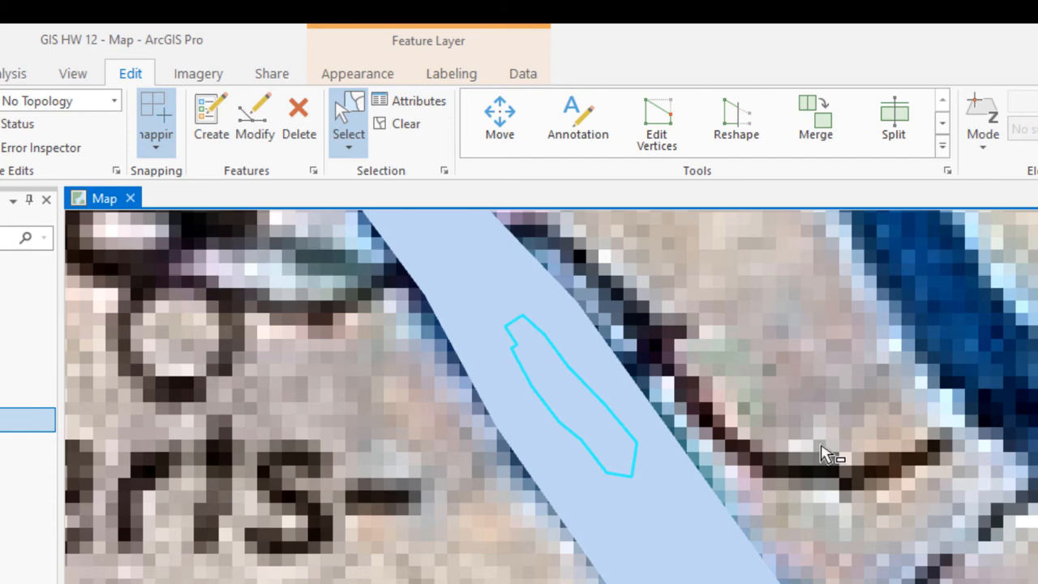
key("Delete")
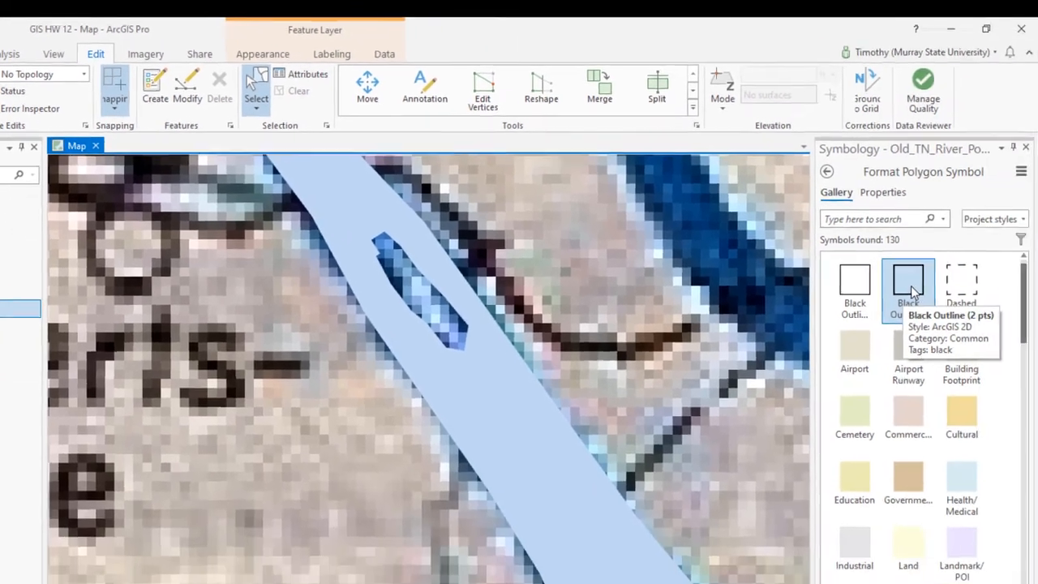
left_click(876, 277)
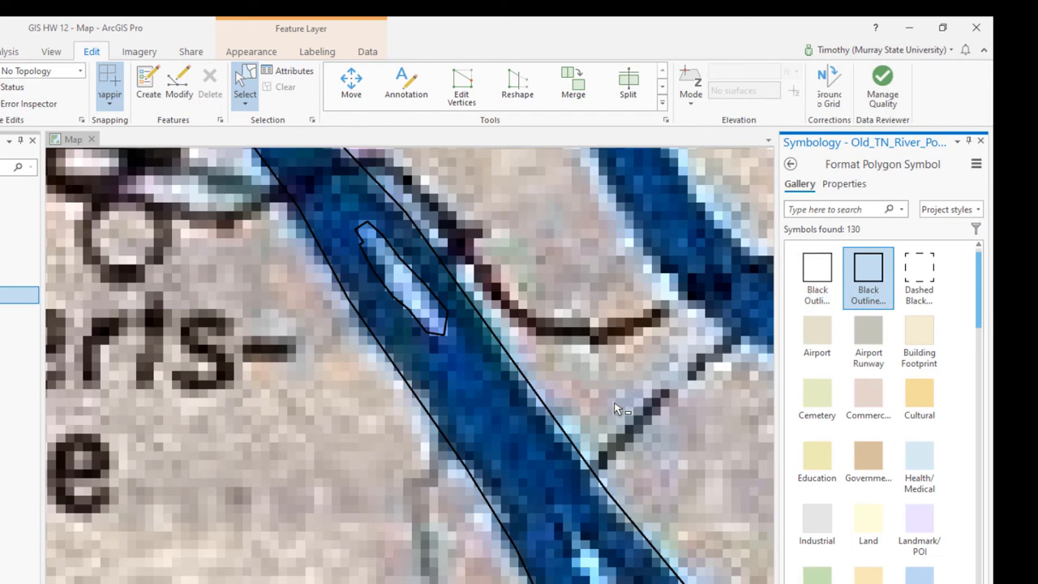
key("c")
key("c")
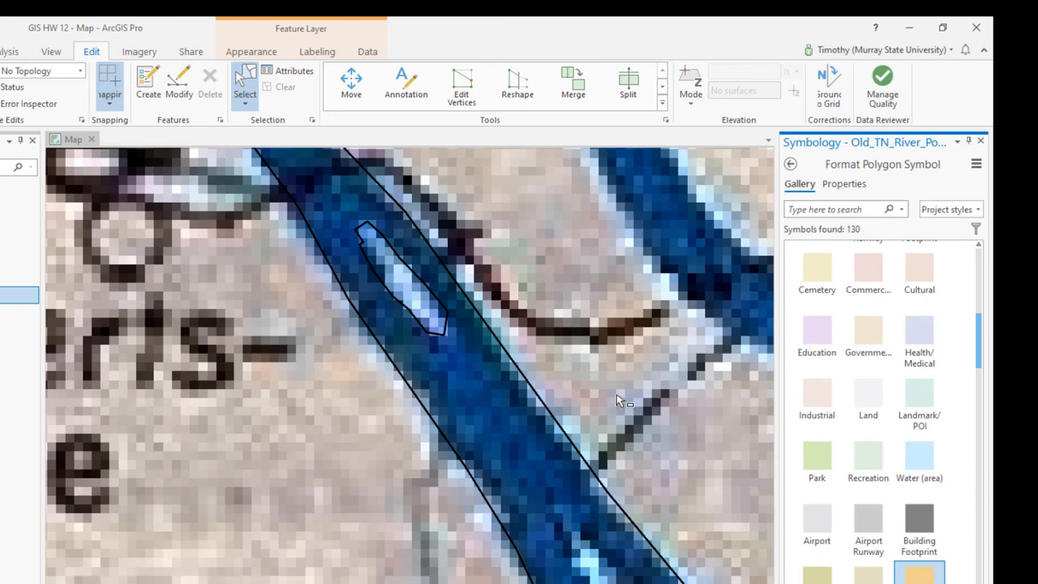
left_click(618, 401)
left_click_drag(614, 396, 419, 134)
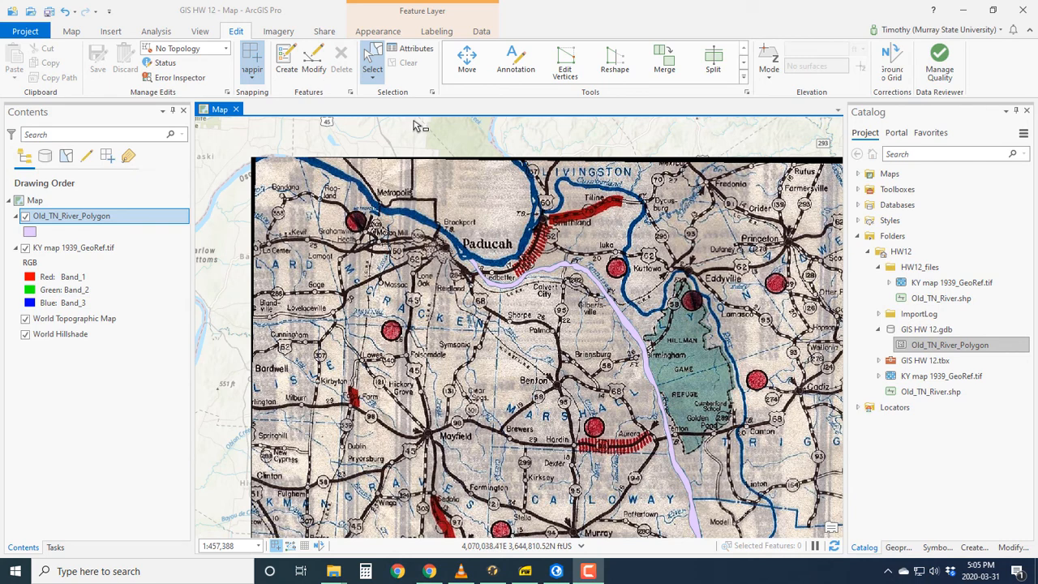
Step: Open the attribute table of Old_TN_River_Polygon and add a new field named Area_ha
right_click(70, 221)
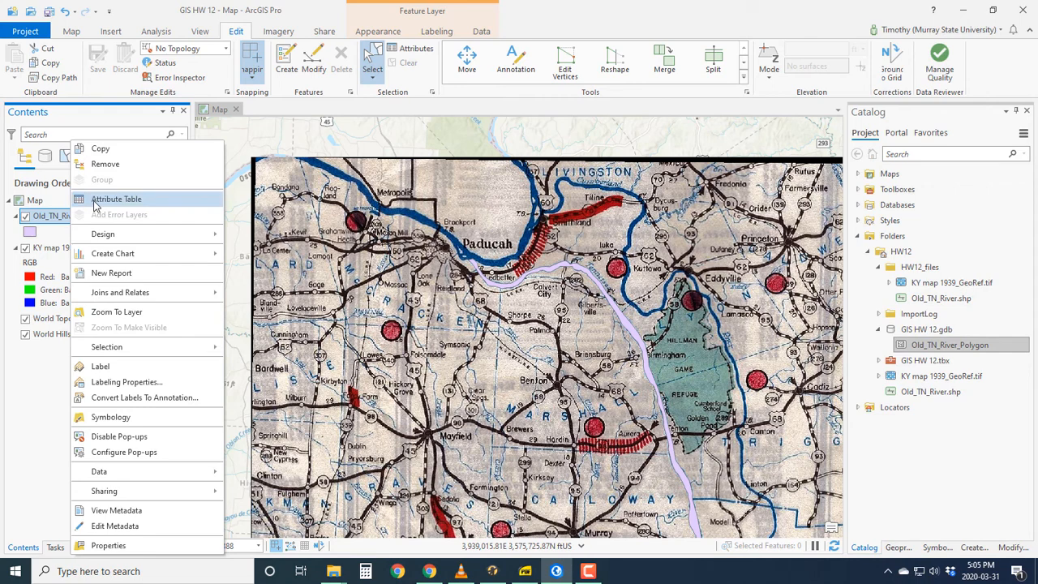
left_click(95, 205)
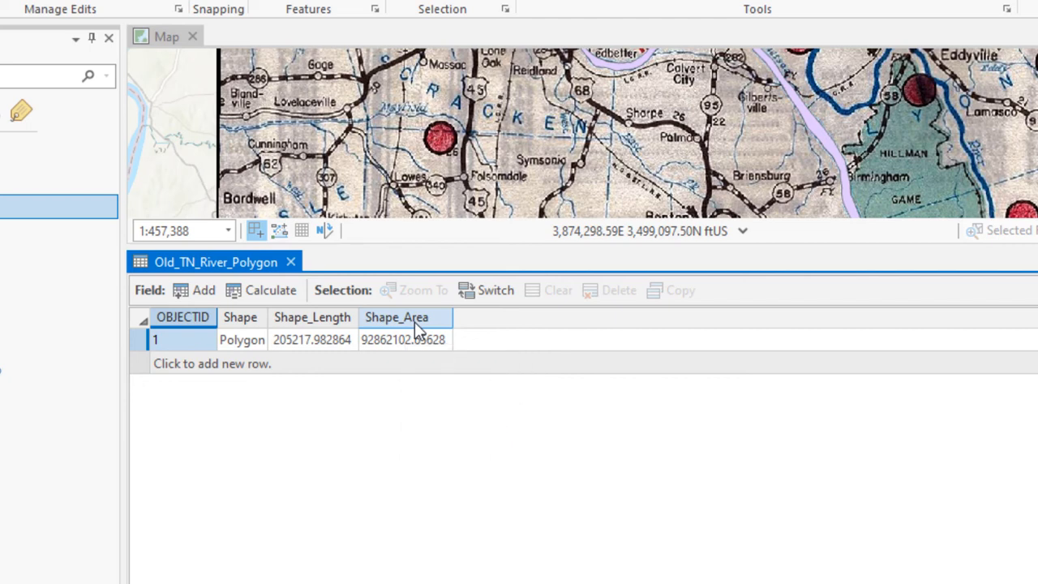
left_click(200, 290)
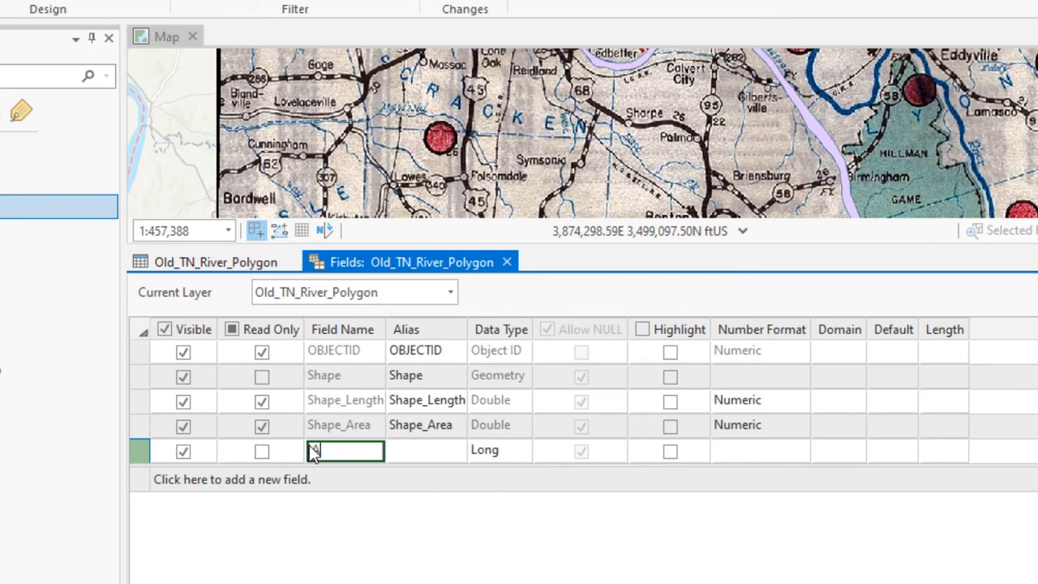
type("Area_ha")
key("Tab")
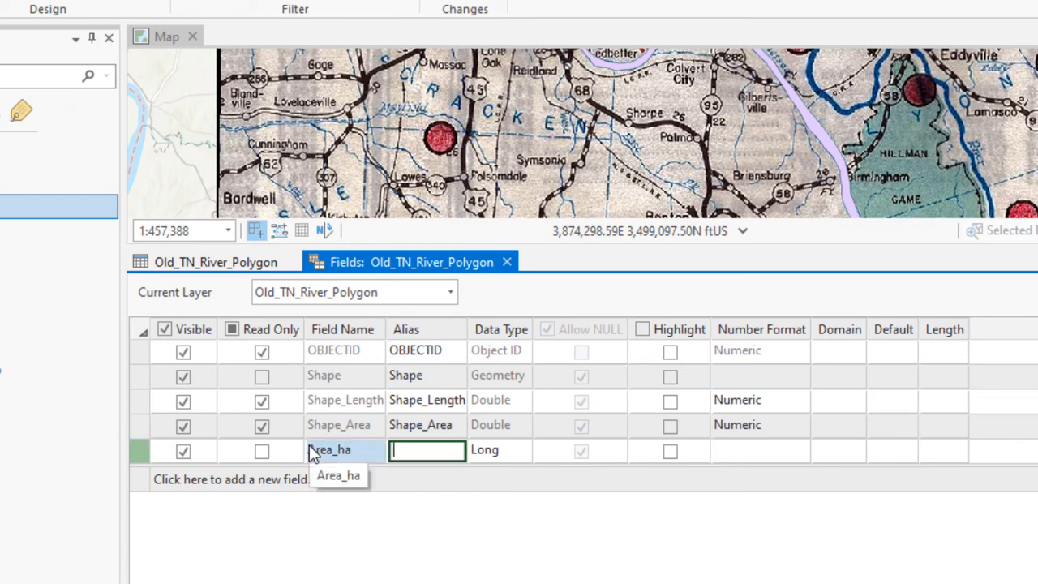
Step: Give the new field the alias Area_ha and data type Double, and close the field design with its changes saved
type("Area_ha")
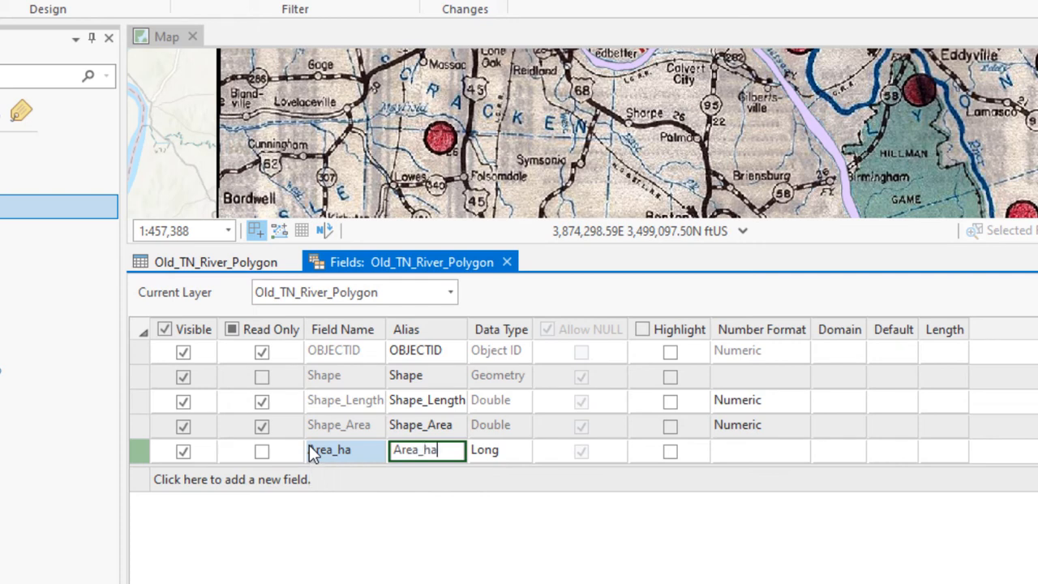
key("Tab")
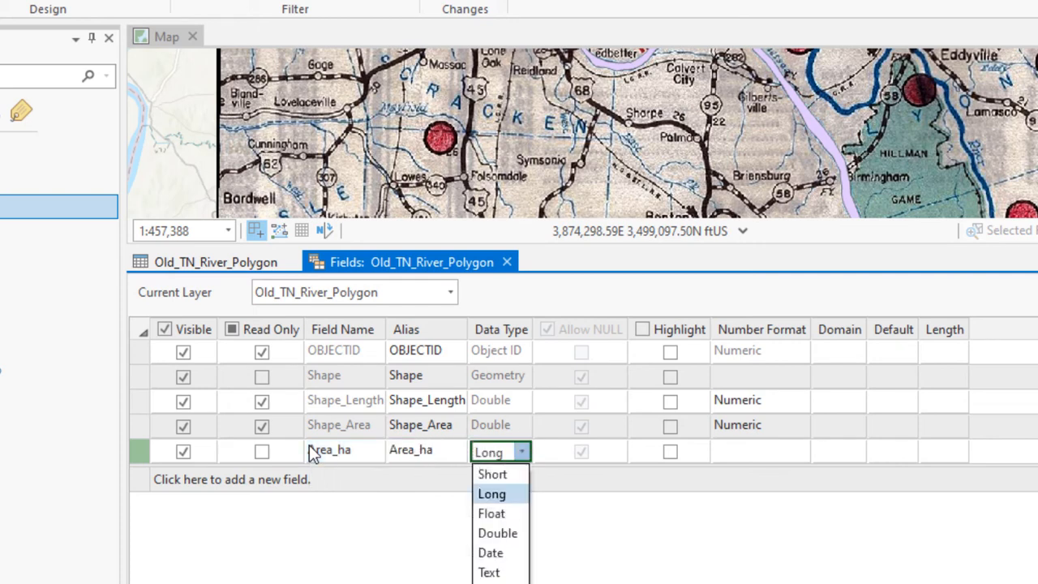
key("Down")
key("Down")
key("Return")
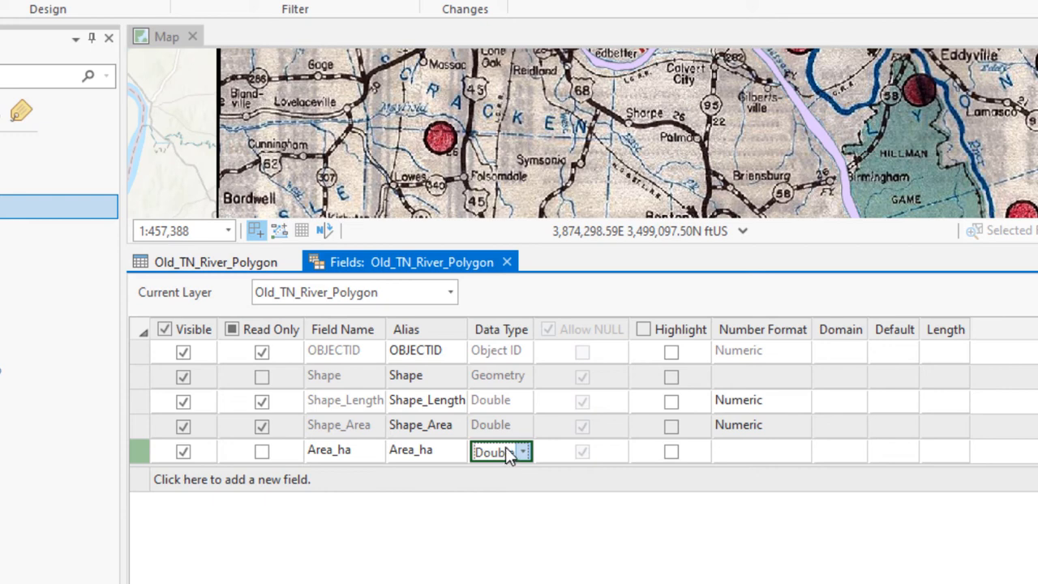
left_click(506, 265)
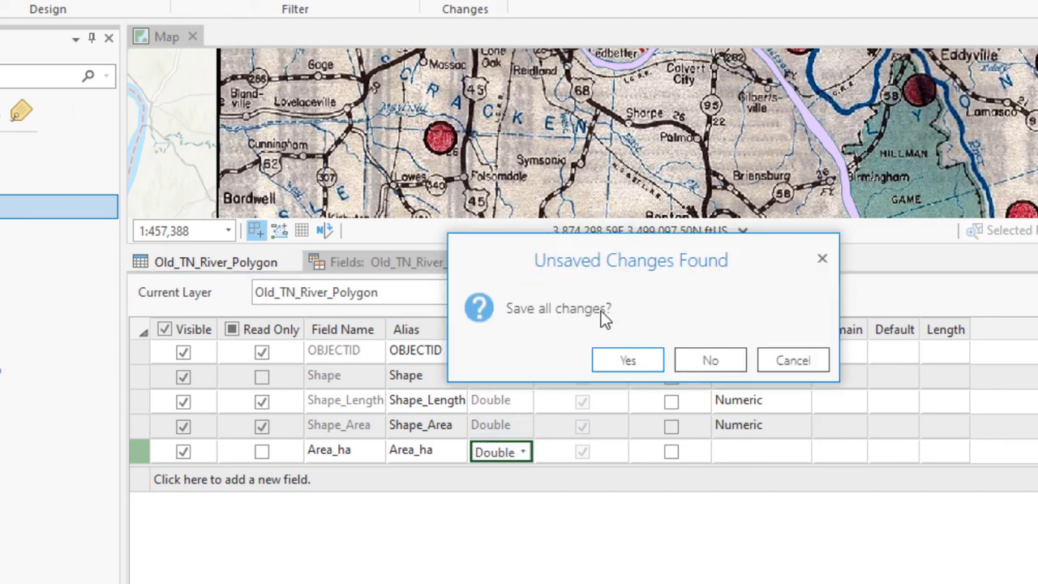
left_click(614, 361)
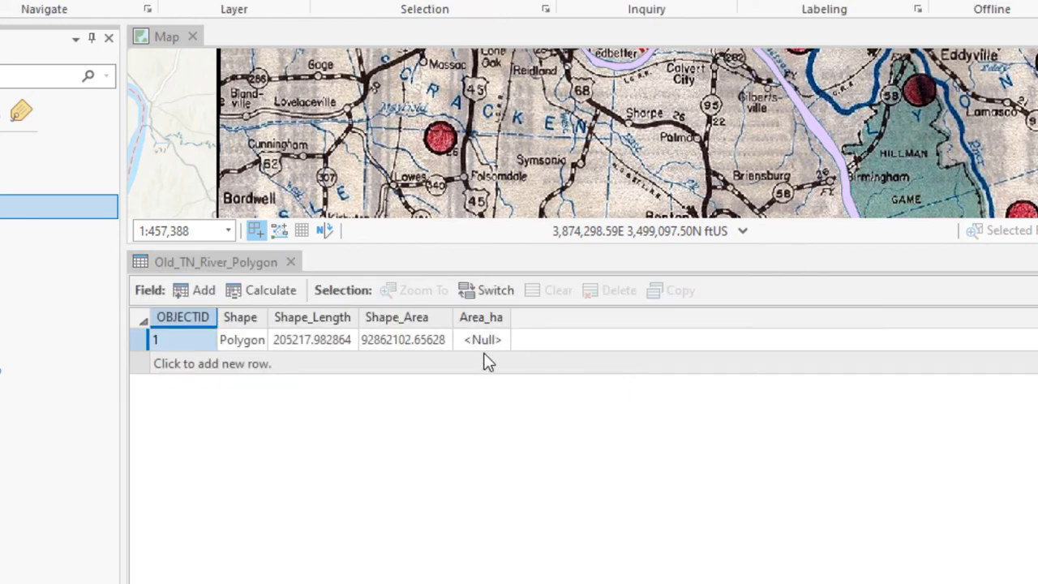
Step: Start Calculate Geometry for the Area_ha field and set its property to Area
mouse_move(482, 321)
right_click(491, 325)
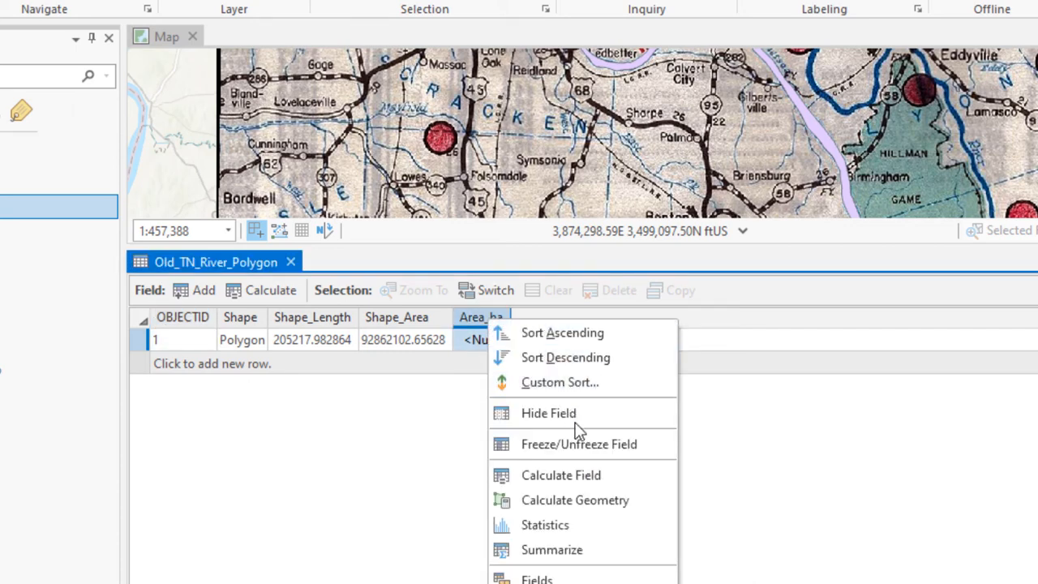
left_click(604, 503)
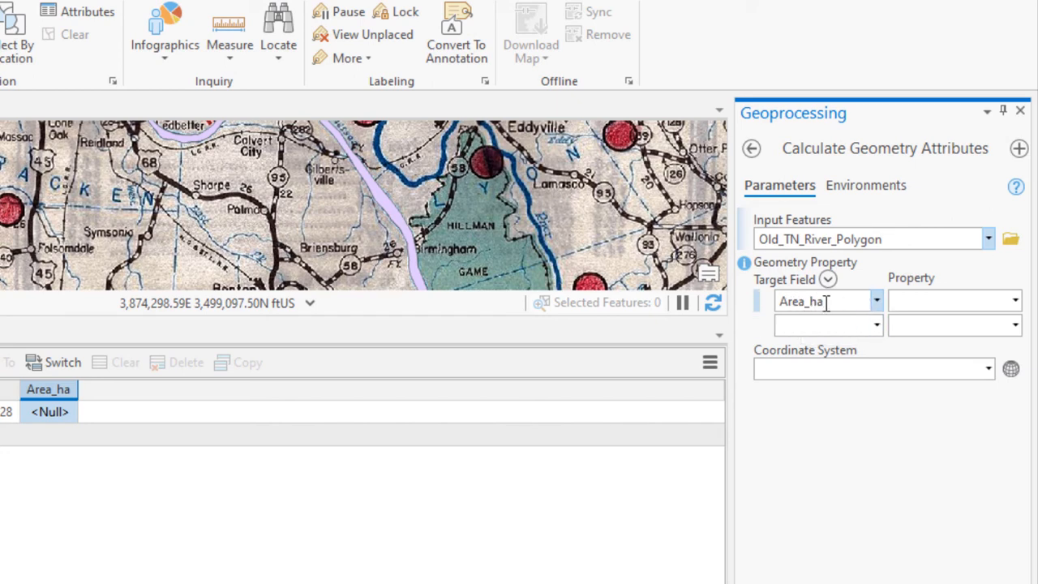
left_click(1015, 301)
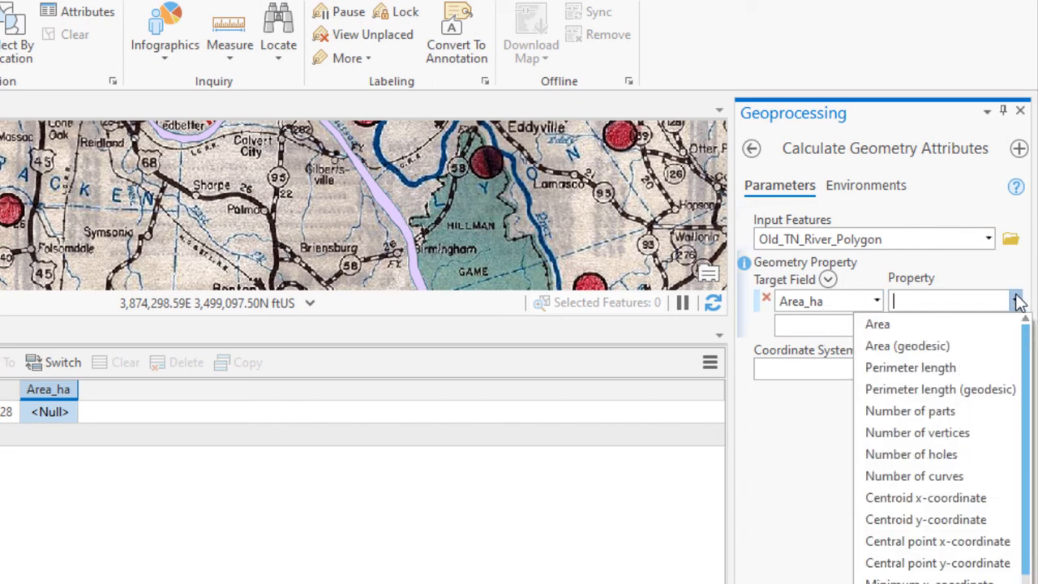
left_click(944, 326)
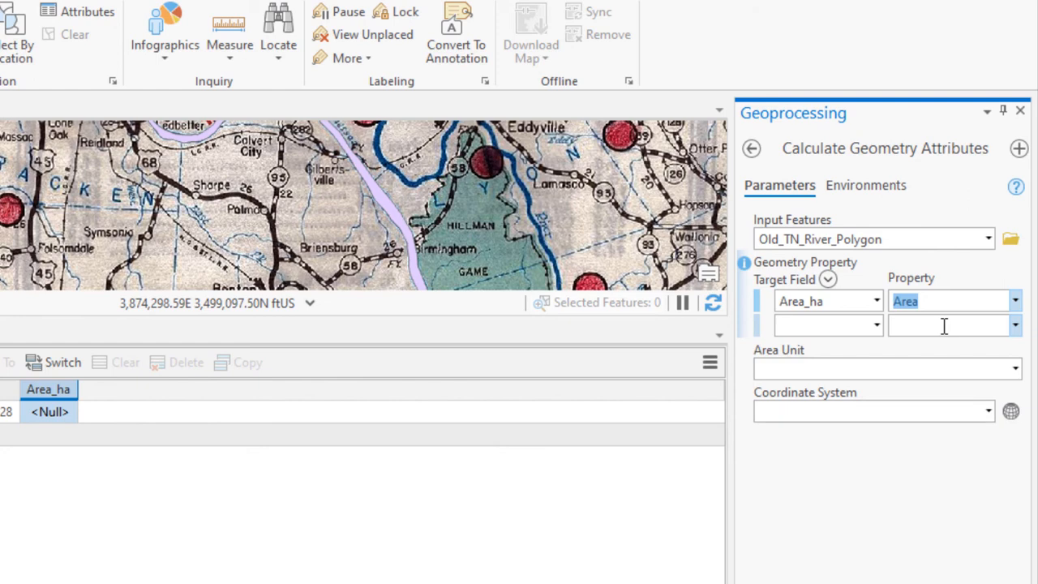
Step: Set the area unit to Hectares and use the coordinate system of Old_TN_River_Polygon, NAD_1983_UTM_Zone_16N
left_click(1017, 372)
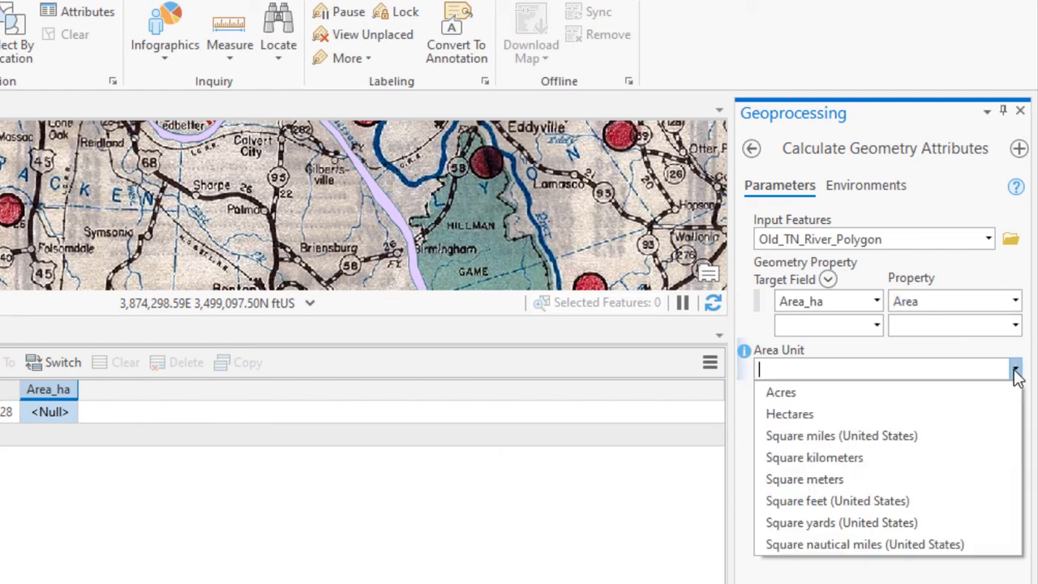
left_click(909, 414)
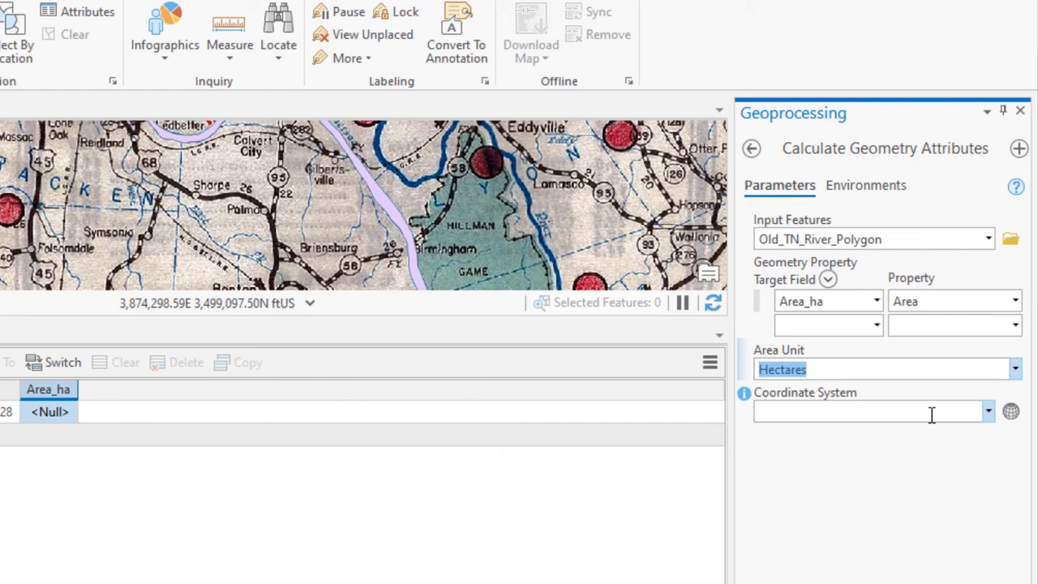
left_click(989, 412)
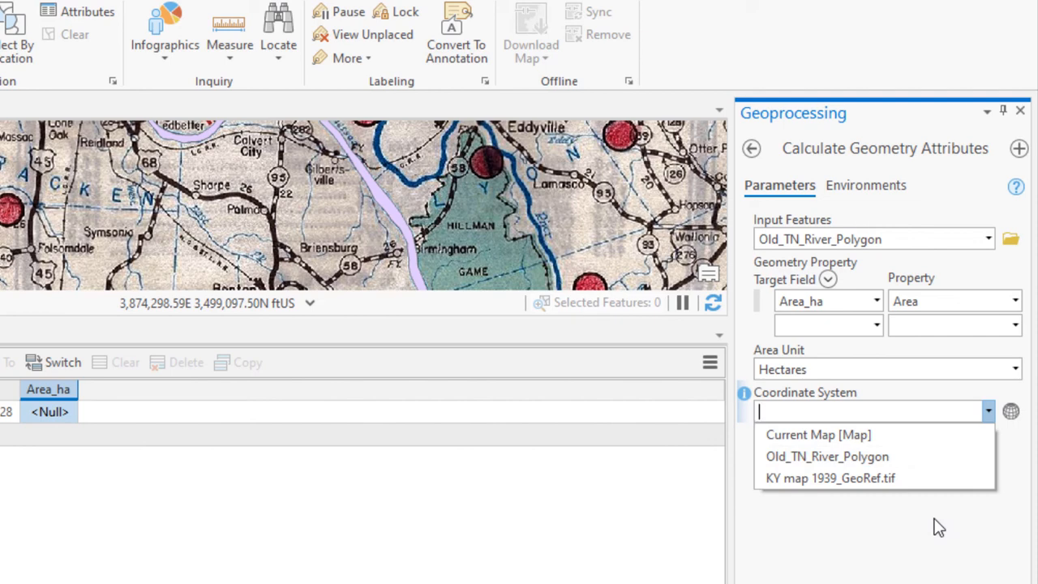
left_click(875, 459)
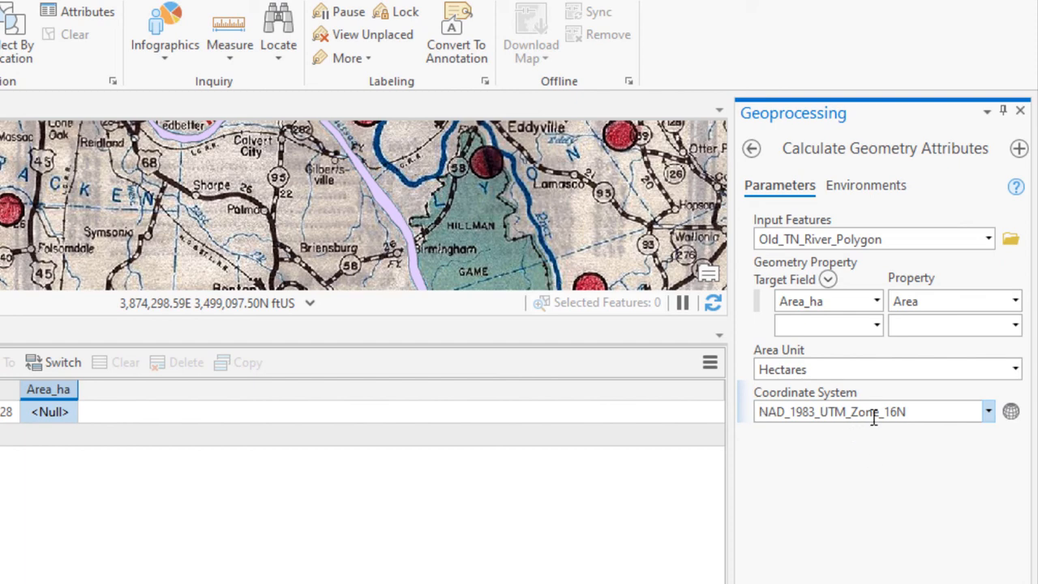
mouse_move(881, 417)
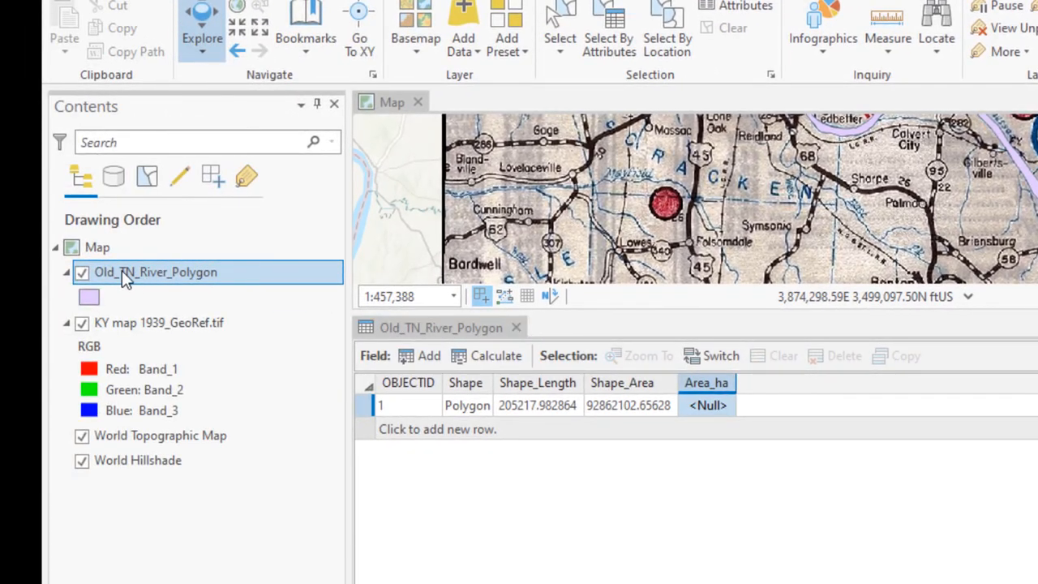
Step: Check the spatial reference in the source properties of the Old_TN_River_Polygon layer, including its projected coordinate system and linear unit
right_click(122, 270)
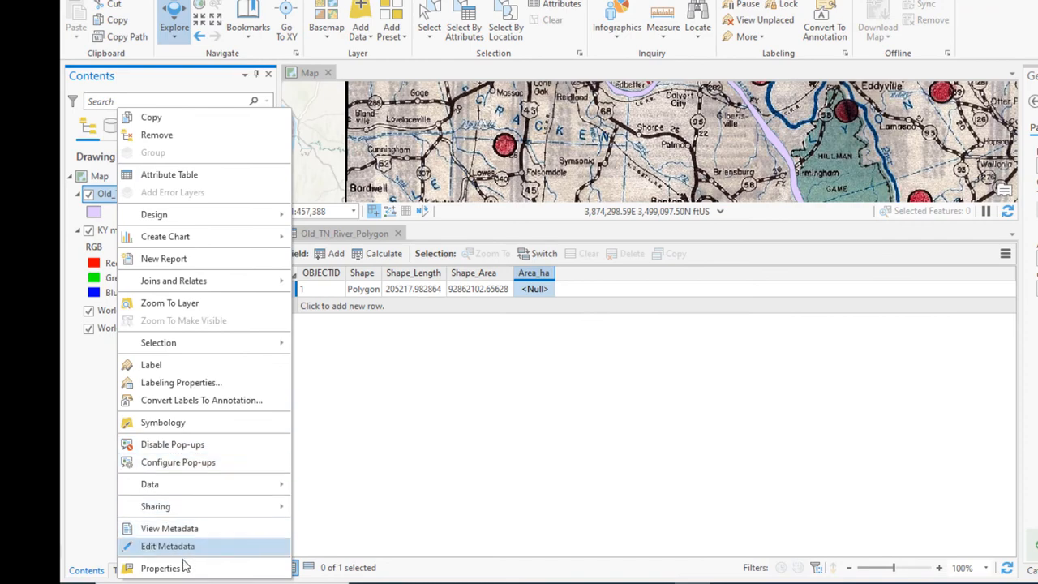
left_click(161, 569)
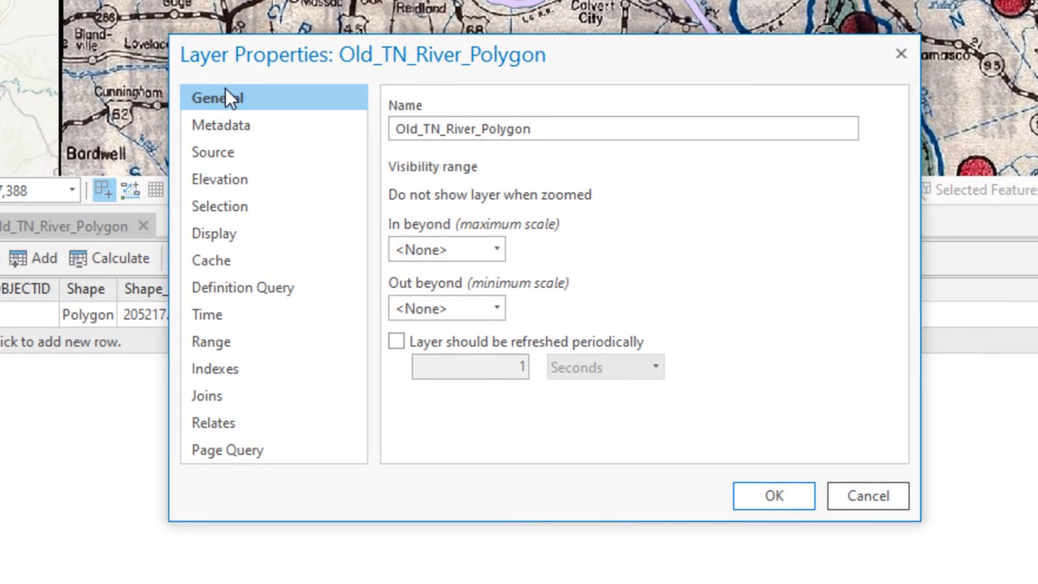
left_click(224, 154)
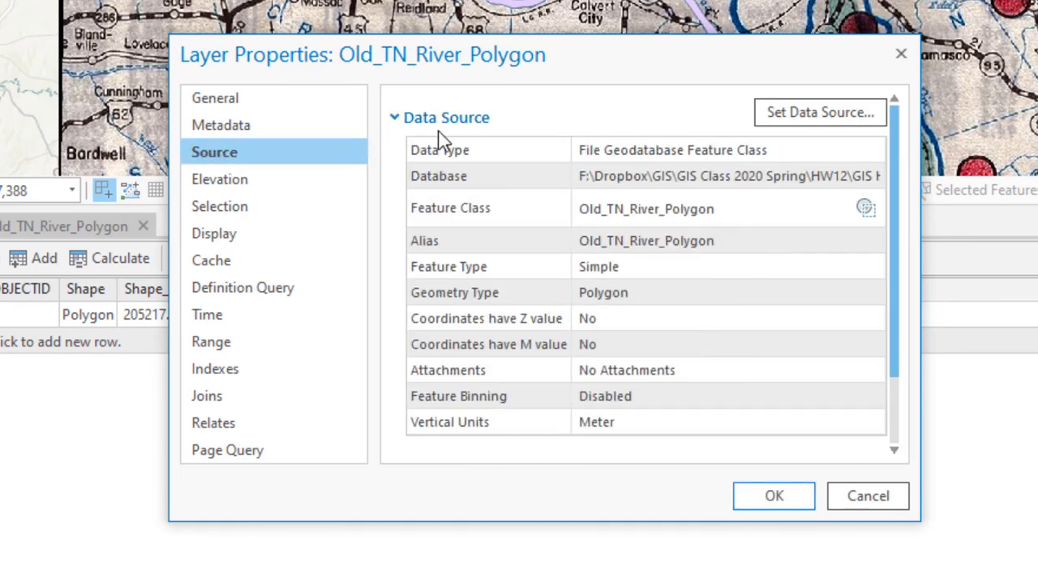
left_click(457, 157)
scroll(453, 153, "down", 2)
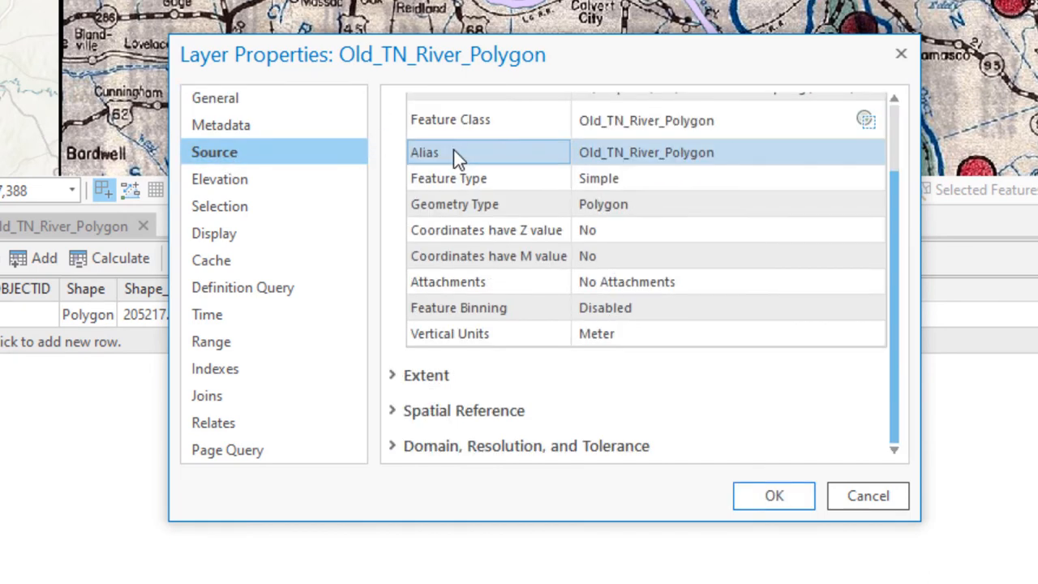
left_click(464, 411)
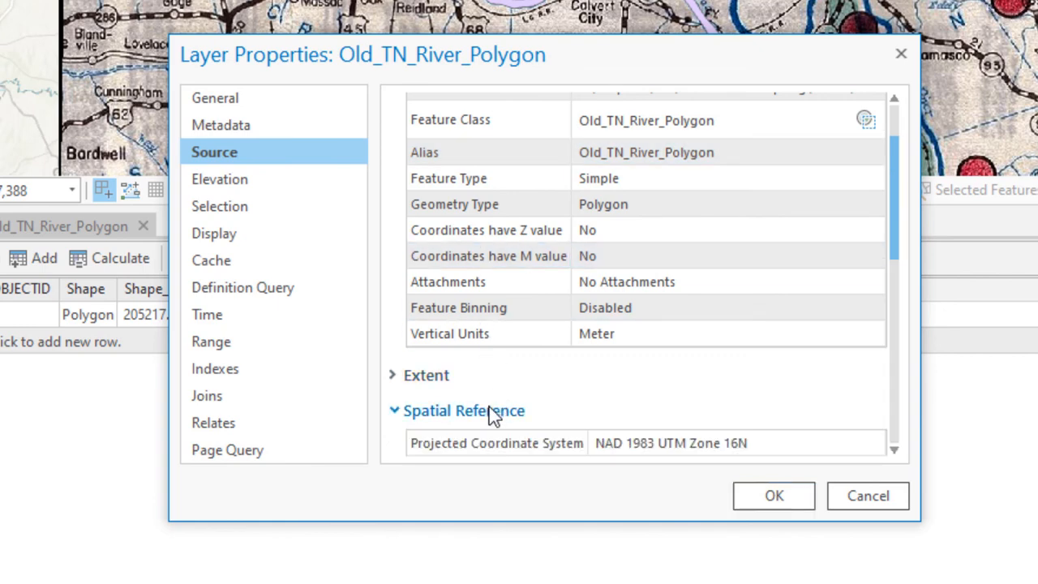
scroll(489, 407, "down", 6)
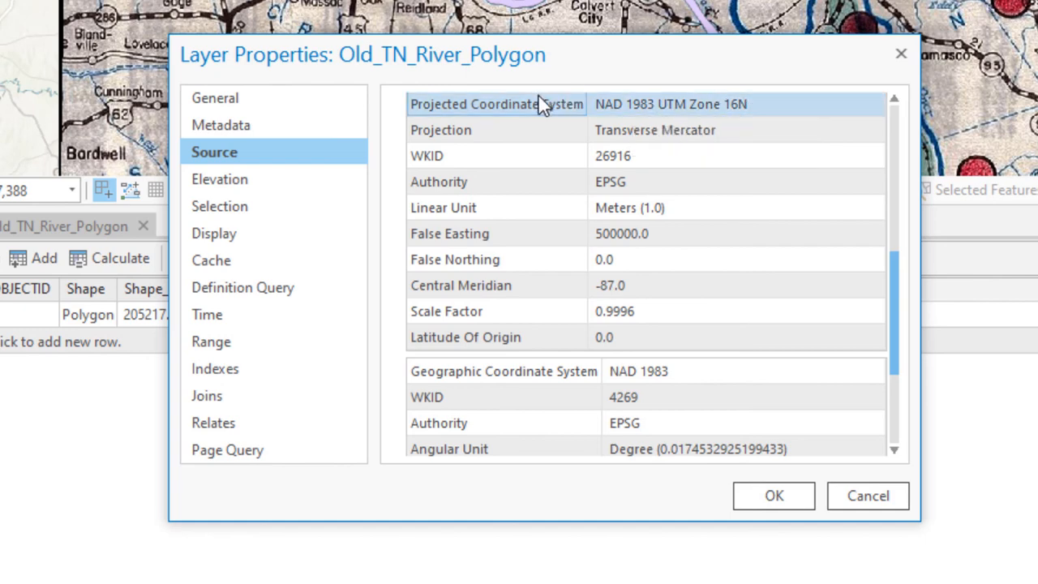
left_click(775, 496)
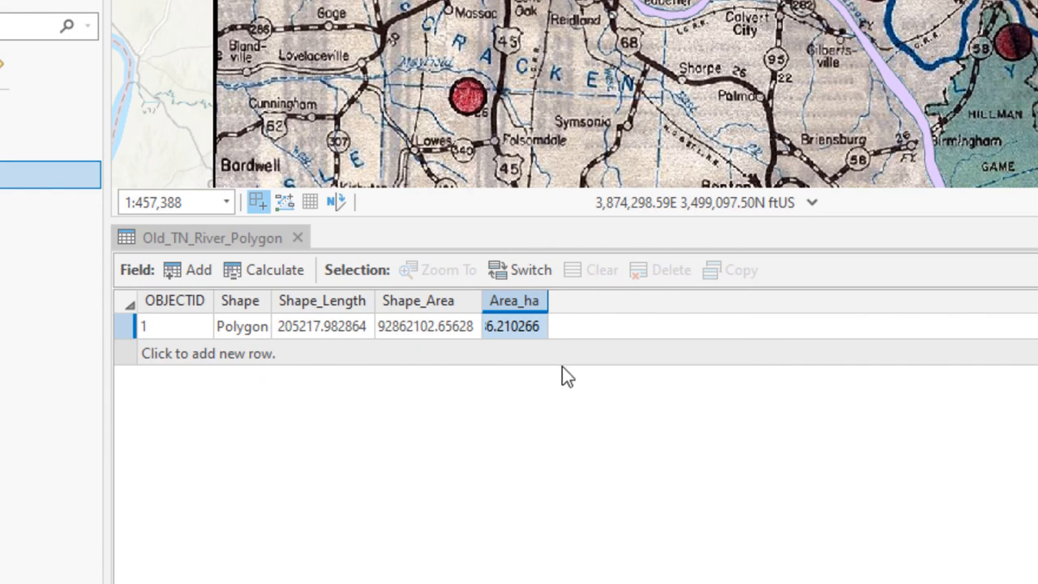
Step: Widen the Area_ha column to show the full value and compare it with Shape_Area
mouse_move(523, 308)
left_click_drag(548, 300, 585, 301)
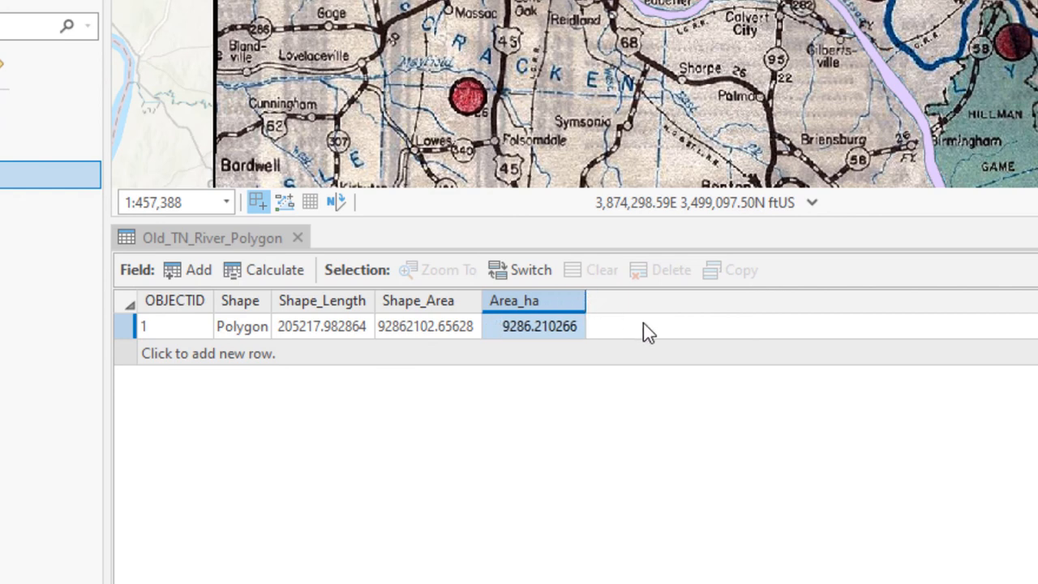
left_click(546, 341)
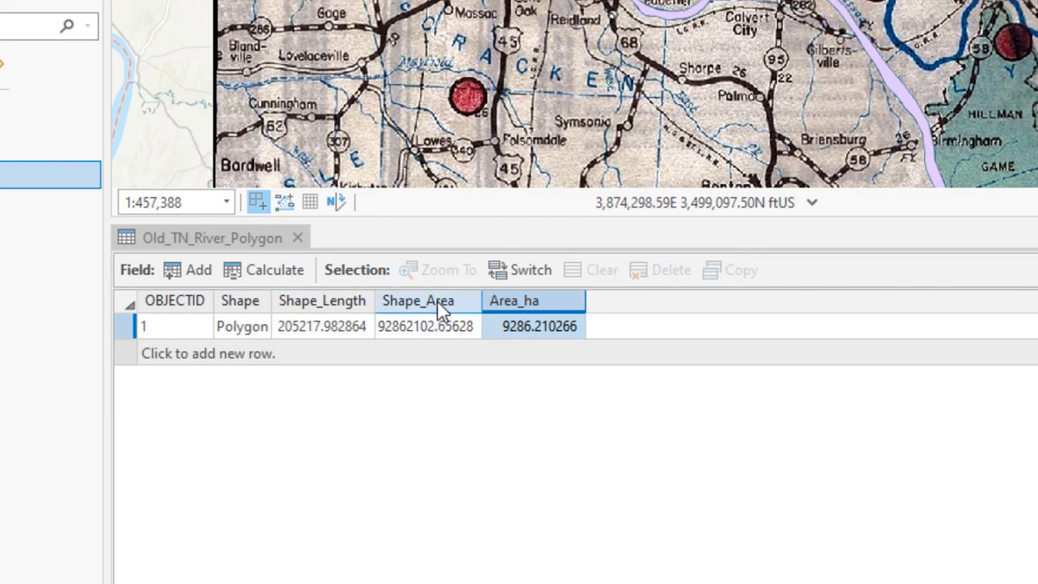
mouse_move(437, 297)
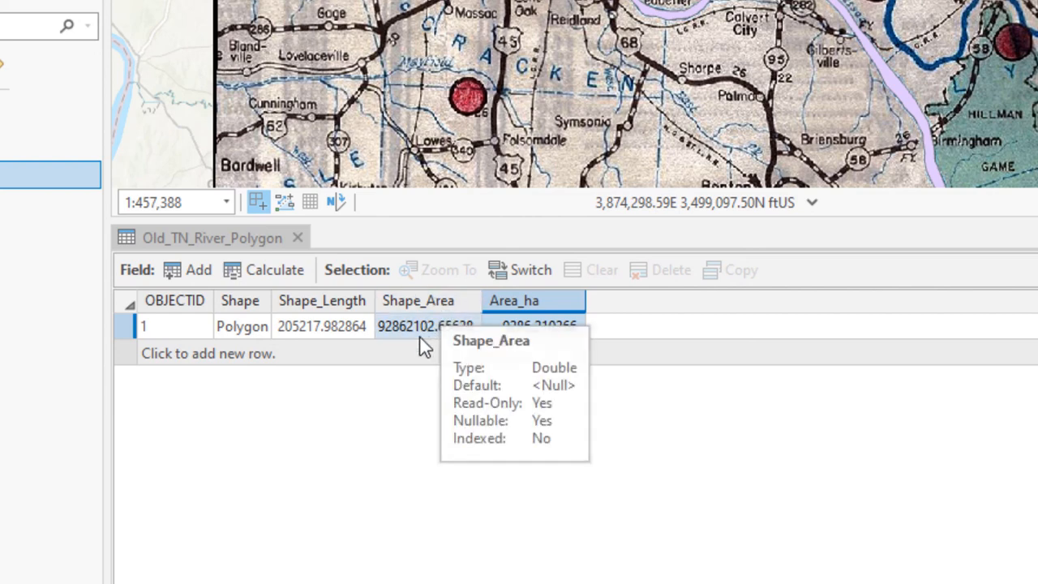